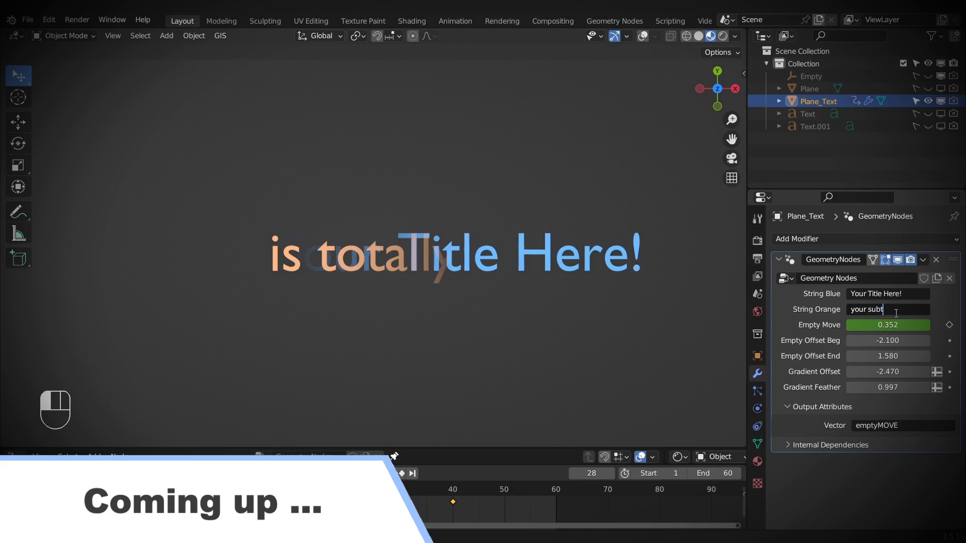
# Set the String Orange value to "your subtitle here" and play the title animation
pyautogui.write('e')
pyautogui.press('Return')
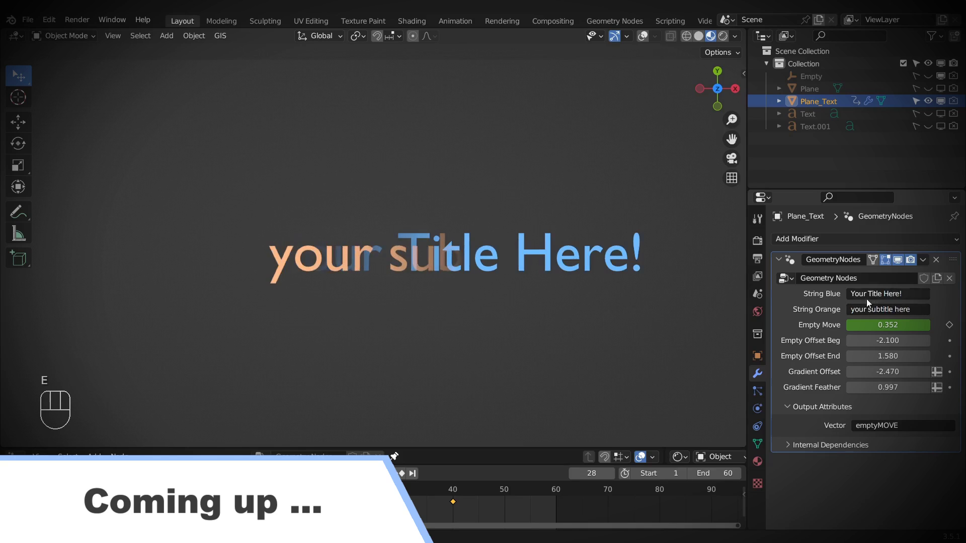
pyautogui.press('space')
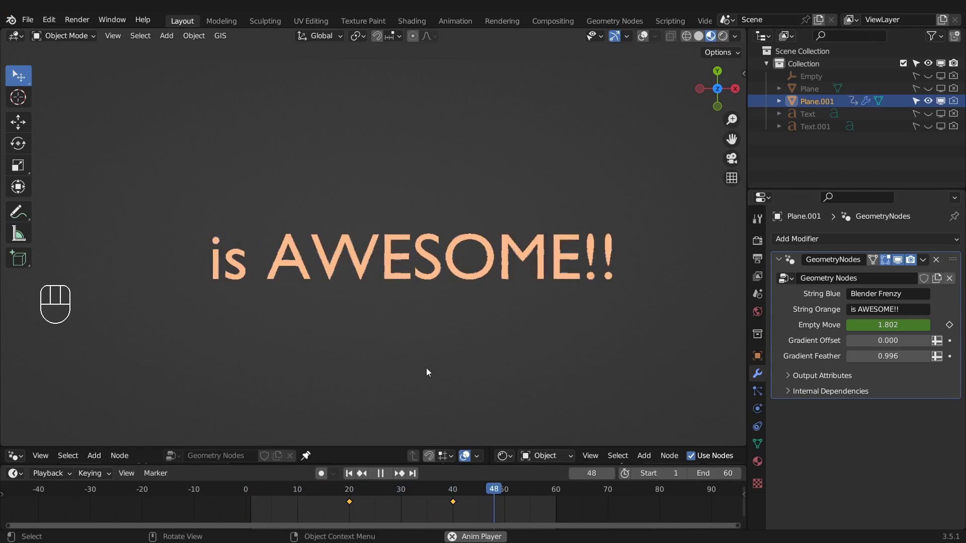
pyautogui.press('space')
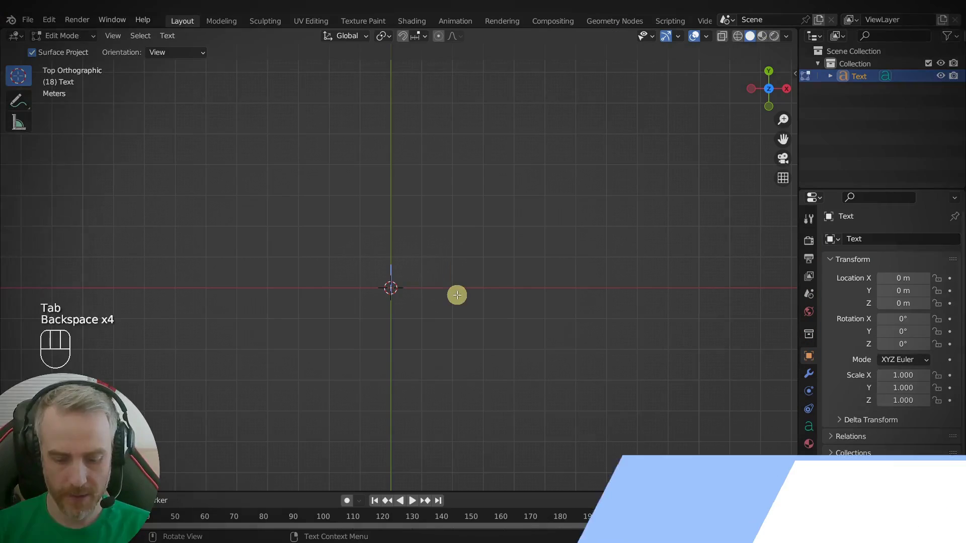
# Fill the emptied text object with "Blender Frenzy"
pyautogui.write('Blender F')
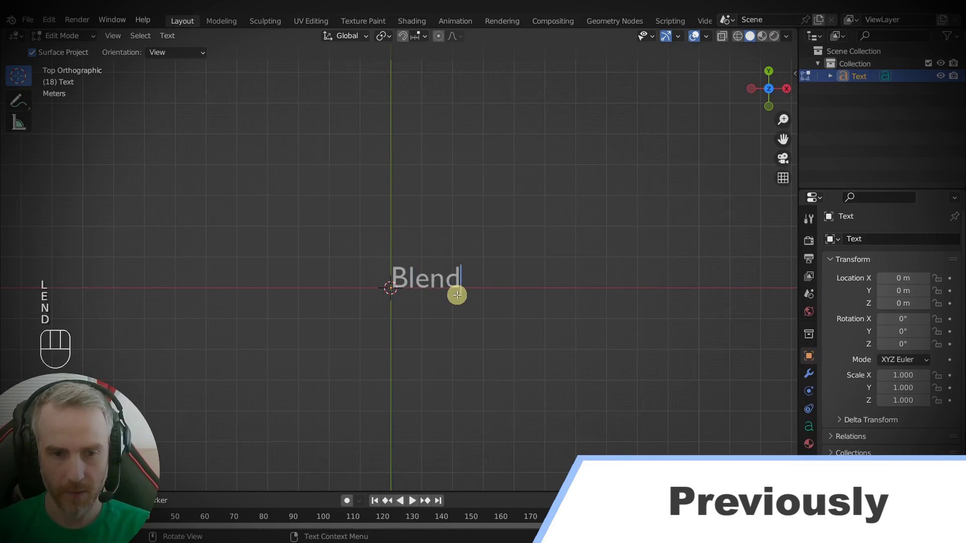
pyautogui.write('renzy')
pyautogui.press('Return')
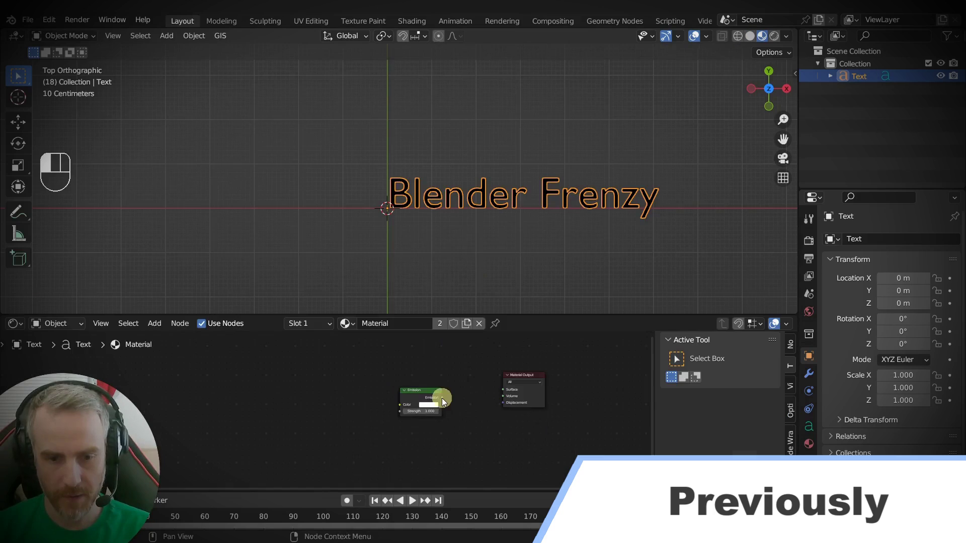
# Connect the Emission node to the Material Output surface and set the emission colour to light blue
pyautogui.moveTo(442, 398); pyautogui.dragTo(503, 389)
pyautogui.click(428, 405)
pyautogui.moveTo(453, 353)
pyautogui.mouseDown()
pyautogui.moveTo(427, 345)
pyautogui.moveTo(450, 355)
pyautogui.moveTo(463, 331)
pyautogui.moveTo(452, 336)
pyautogui.mouseUp()
# Add a mesh plane to the scene
pyautogui.click(166, 35)
pyautogui.moveTo(185, 50)
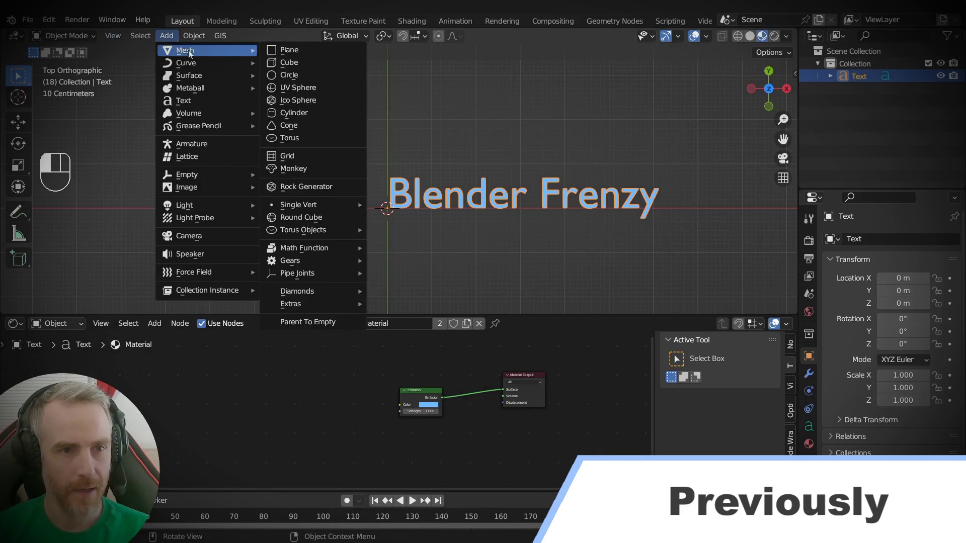
pyautogui.click(338, 50)
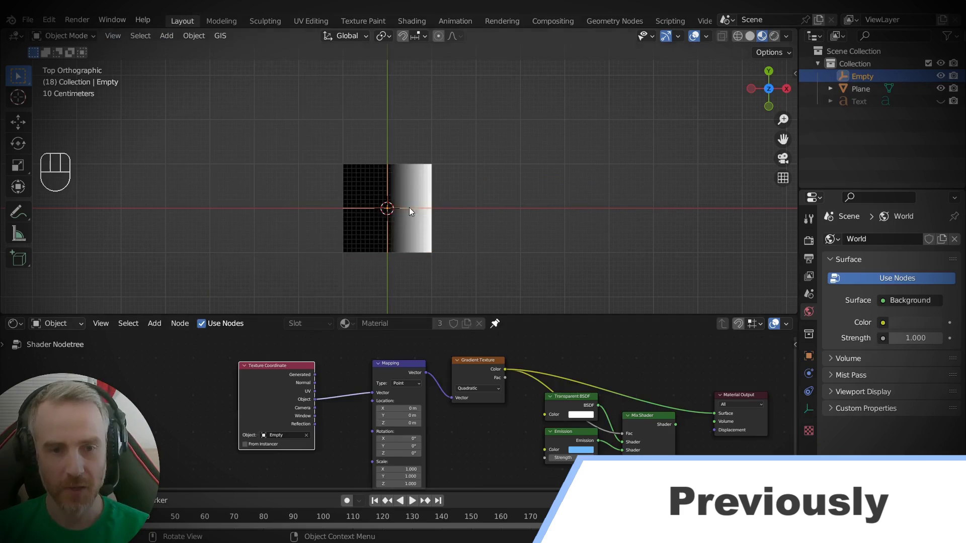
# Move the empty along the X axis past the plane's edge to shift the gradient
pyautogui.press('g')
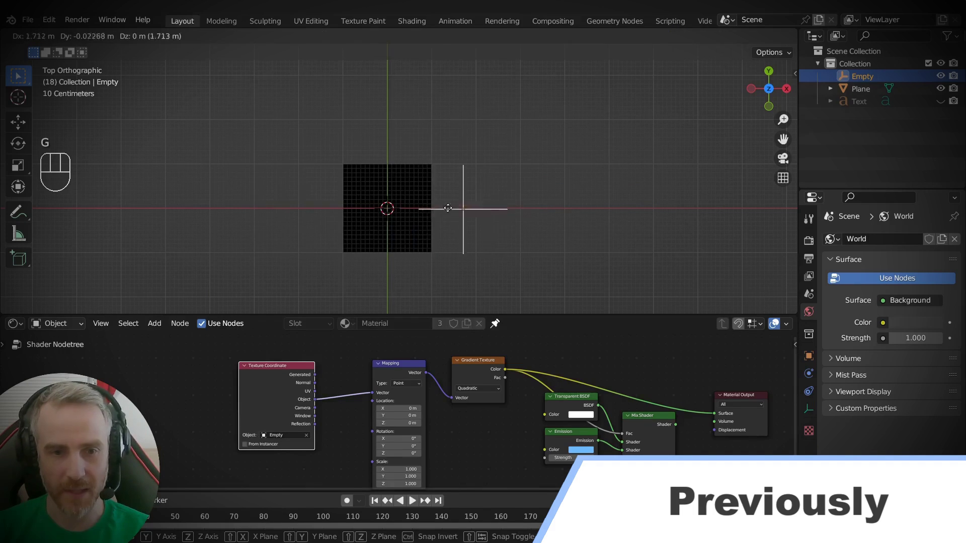
pyautogui.press('space')
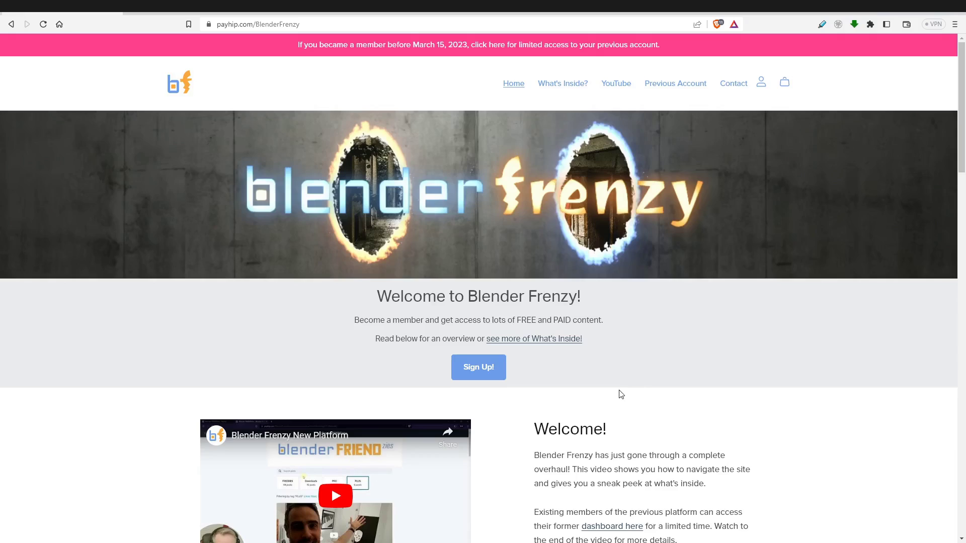
# Switch to the Blender Frenzy website and review the FREEBIES section and the What's Inside content list
pyautogui.scroll(-2, 620, 392)
pyautogui.scroll(-8, 620, 393)
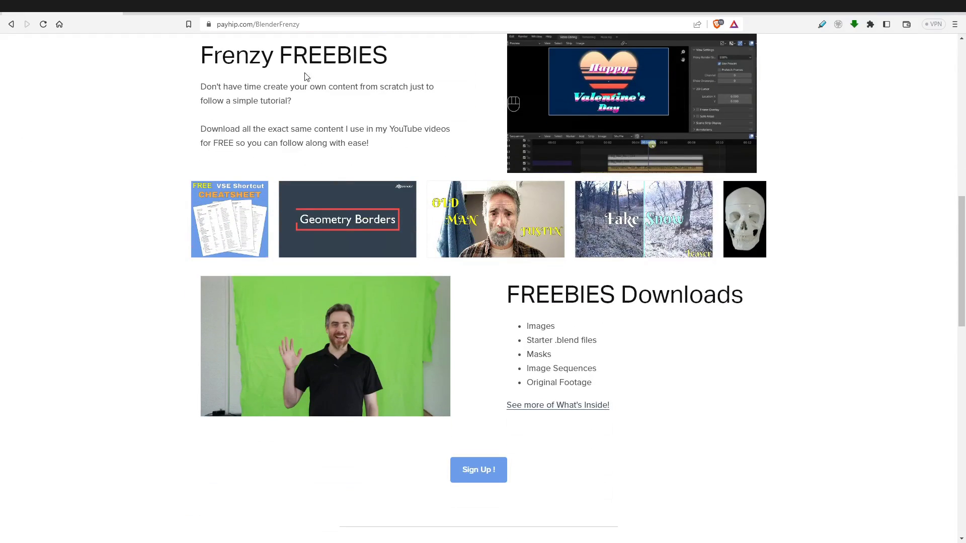
pyautogui.click(538, 406)
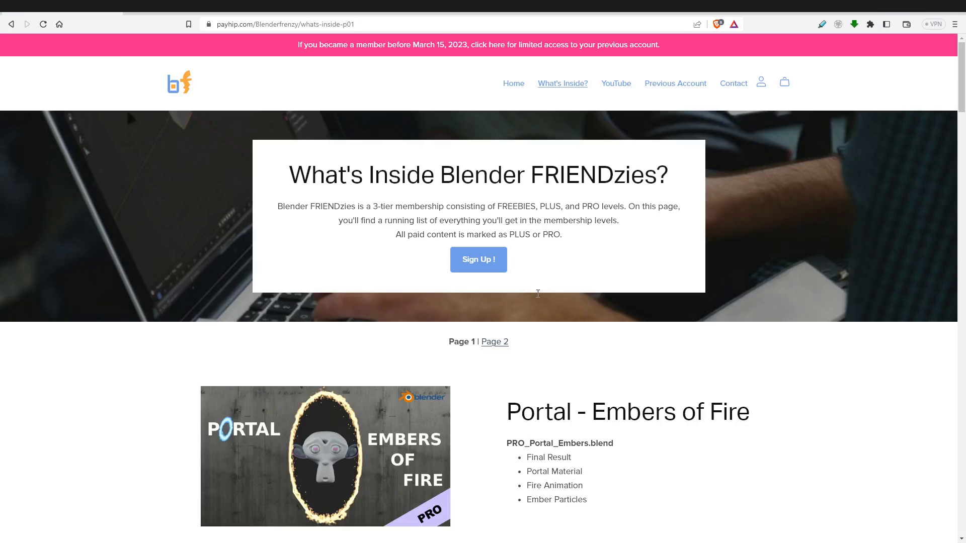
pyautogui.scroll(-20, 538, 294)
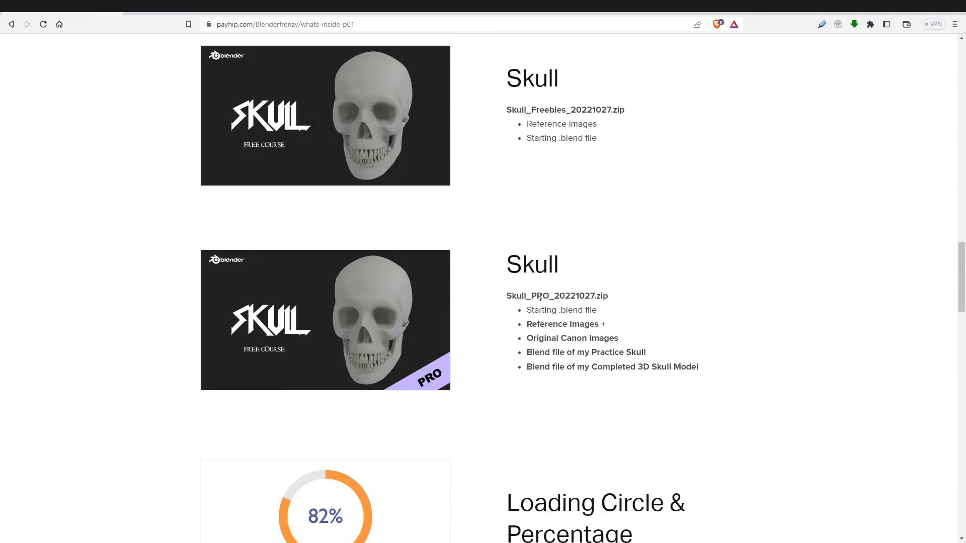
pyautogui.scroll(20, 541, 298)
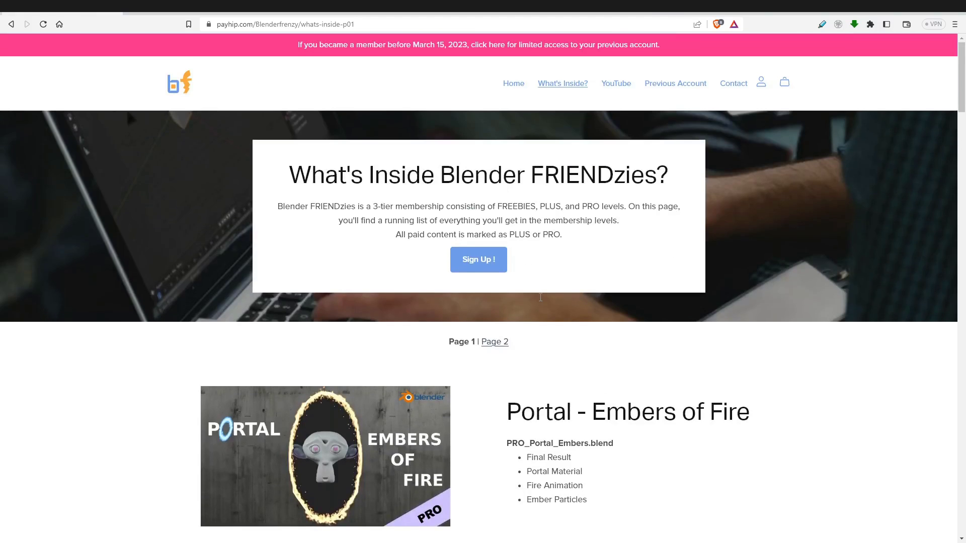
# Open the membership sign-up page and compare the FREEBIES, PLUS and PRO member levels
pyautogui.click(479, 259)
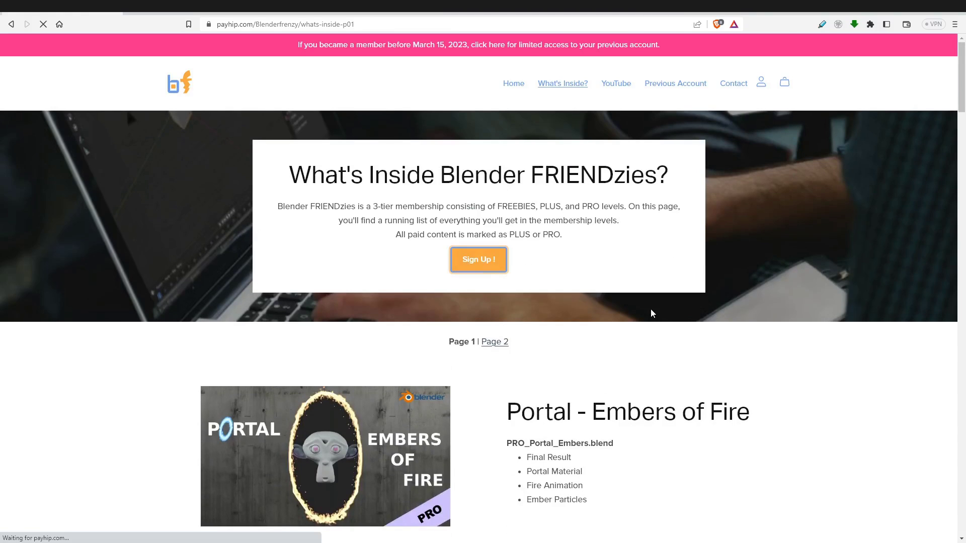
pyautogui.scroll(-2, 311, 408)
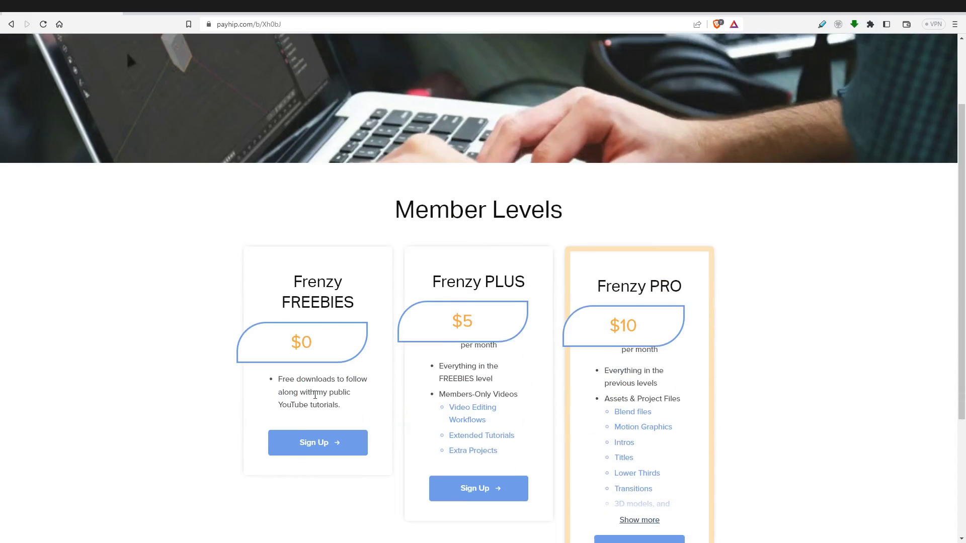
pyautogui.scroll(-1, 326, 402)
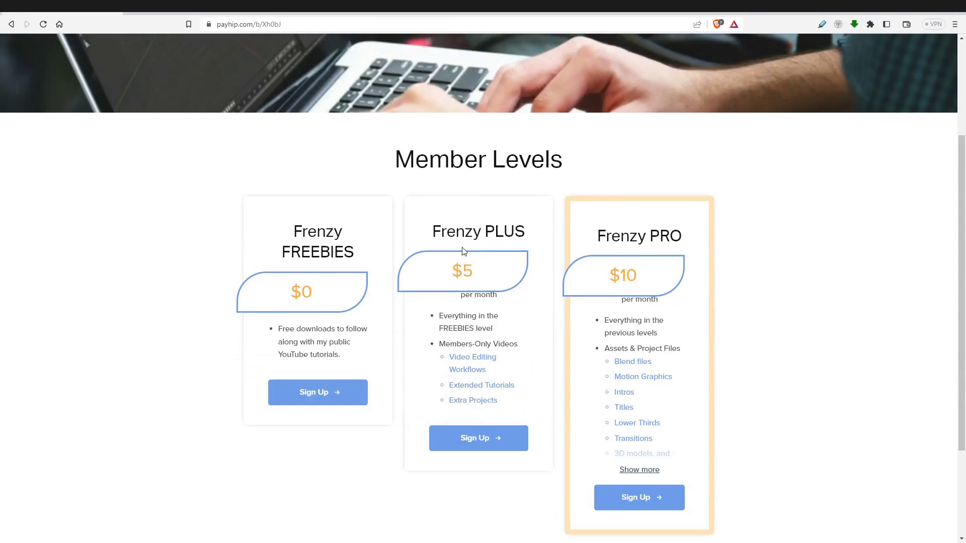
pyautogui.scroll(-2, 654, 146)
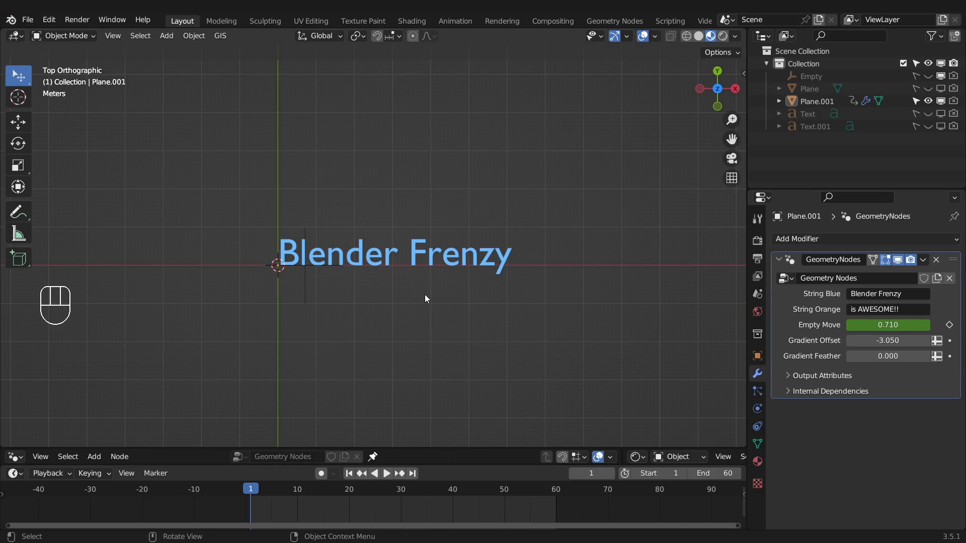
# Switch back to Blender, hide the viewport overlays and play the animation of the selected text plane
pyautogui.click(420, 241)
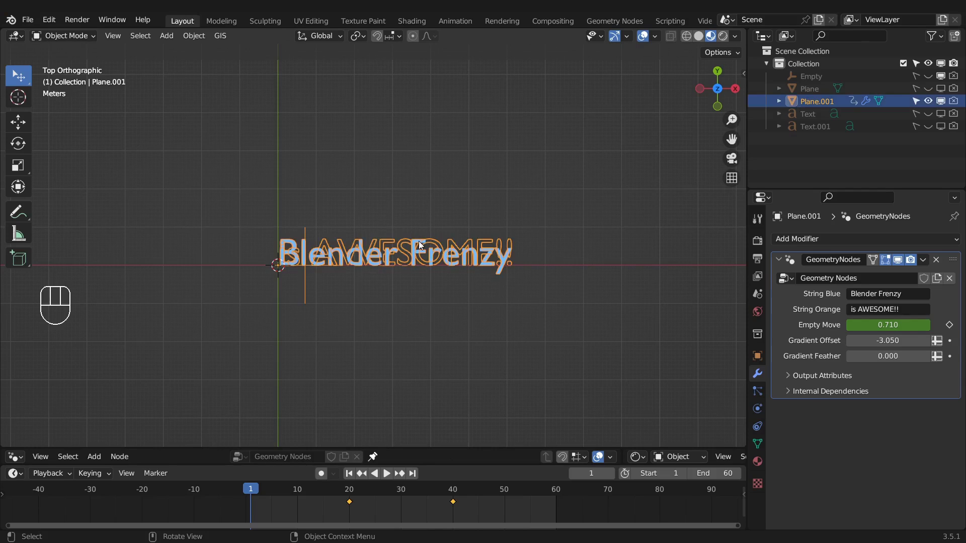
pyautogui.click(643, 36)
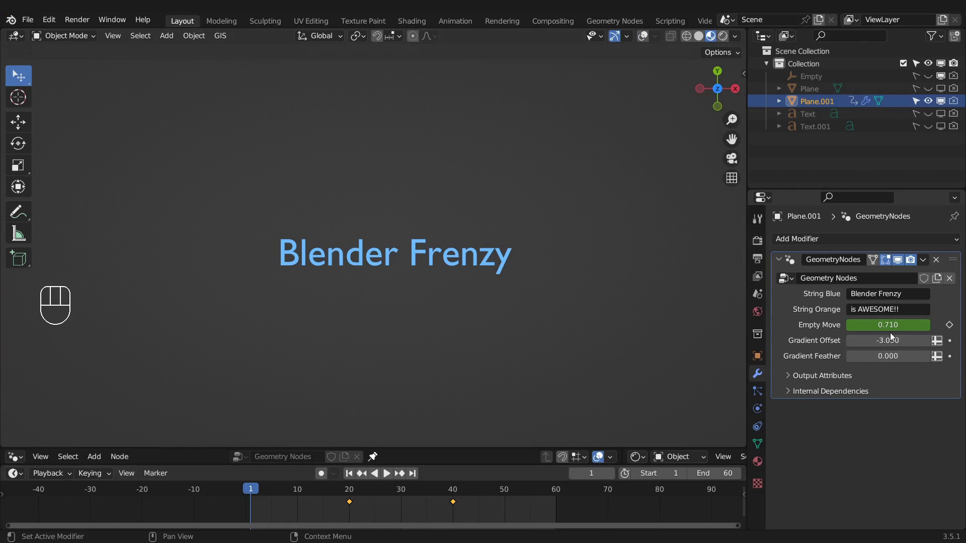
pyautogui.click(385, 474)
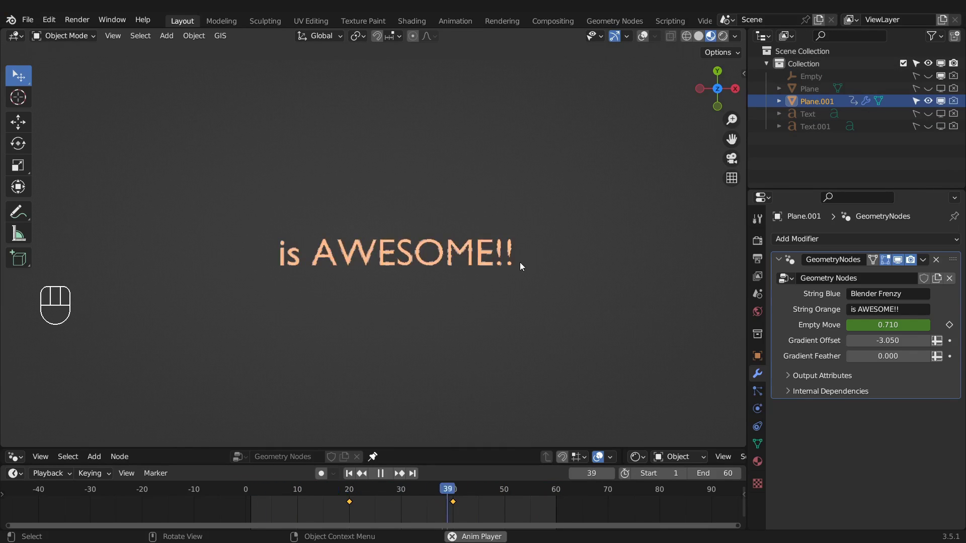
pyautogui.press('space')
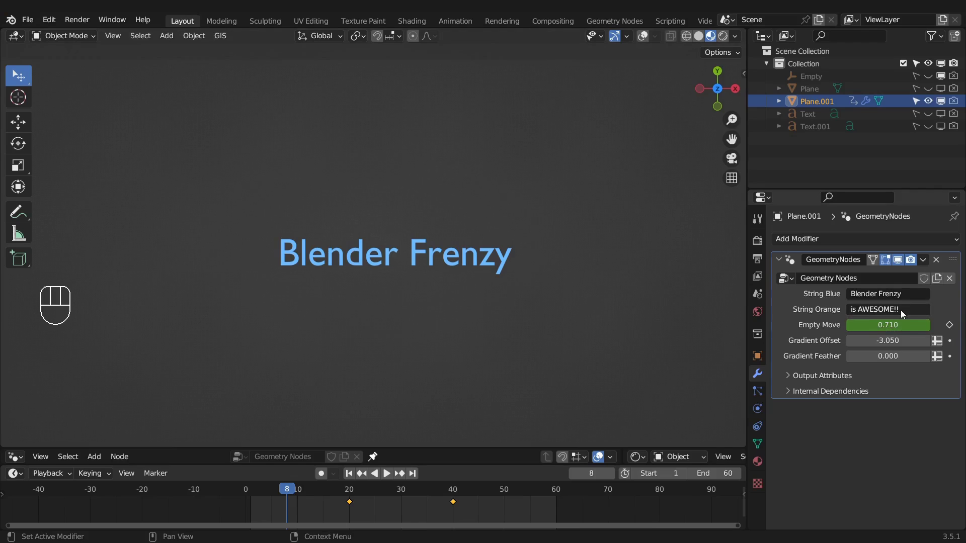
# Clear the String Orange value and set String Blue to "Geometry nodes is the bomb dot com!!", viewing frame 32
pyautogui.press('BackSpace')
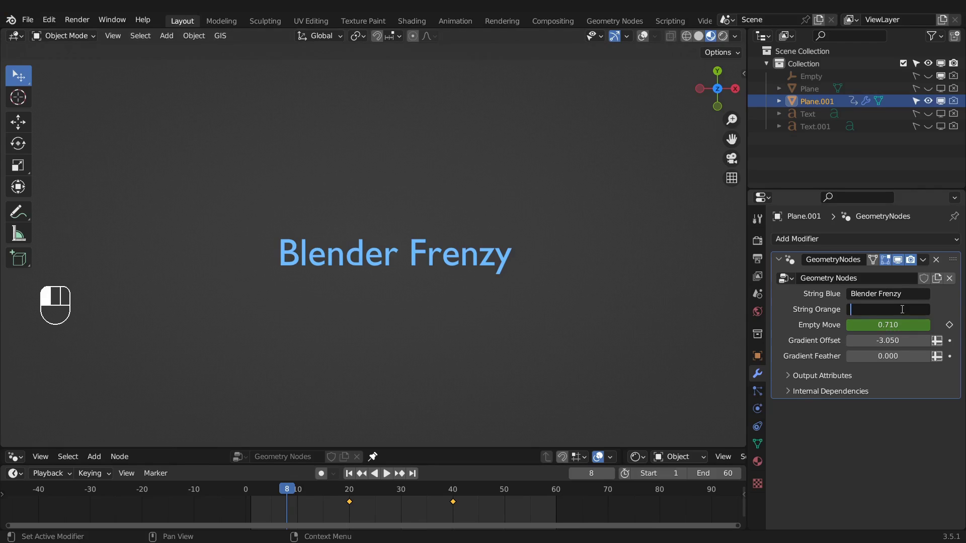
pyautogui.moveTo(288, 490); pyautogui.dragTo(411, 500)
pyautogui.click(888, 296)
pyautogui.write('Ge')
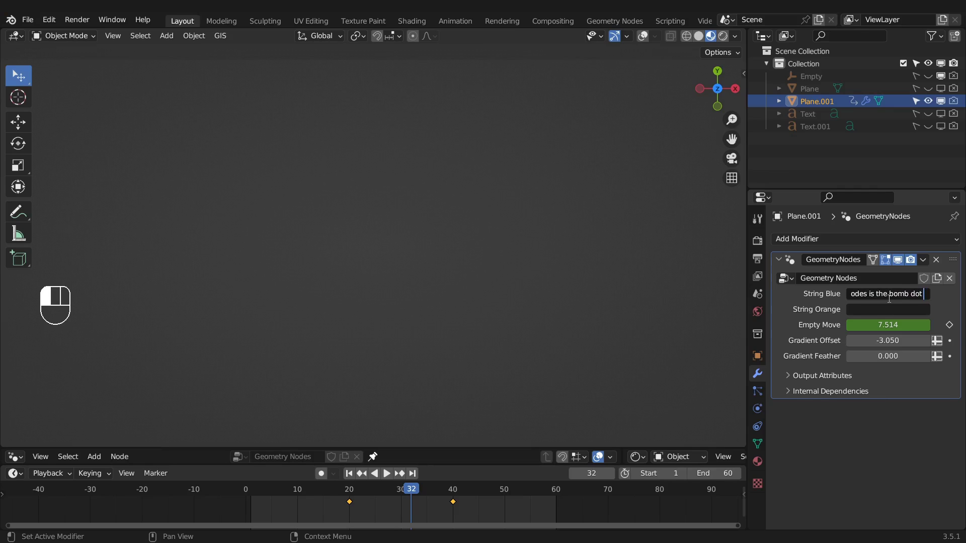
pyautogui.write('!!')
pyautogui.press('Return')
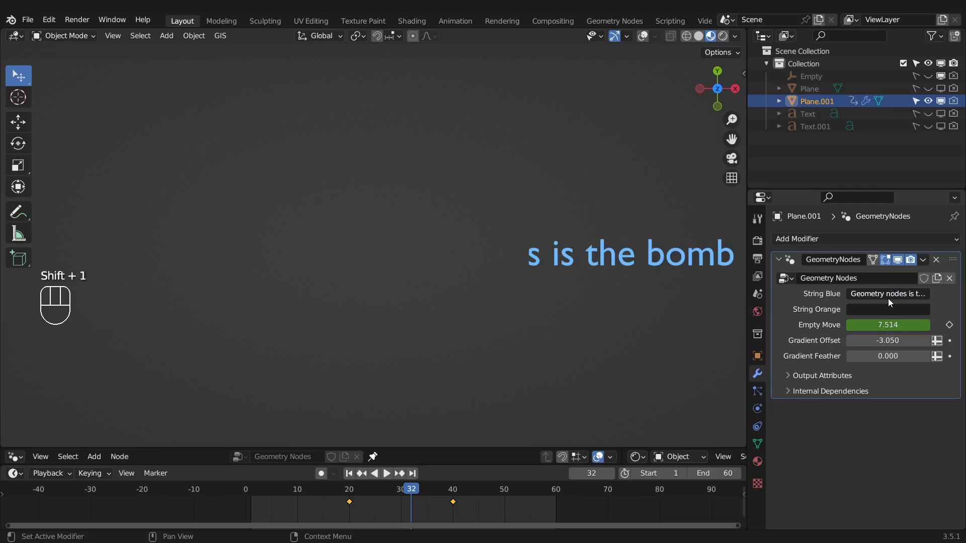
# Play and scrub the animation to examine how the wipe covers the longer blue text
pyautogui.press('space')
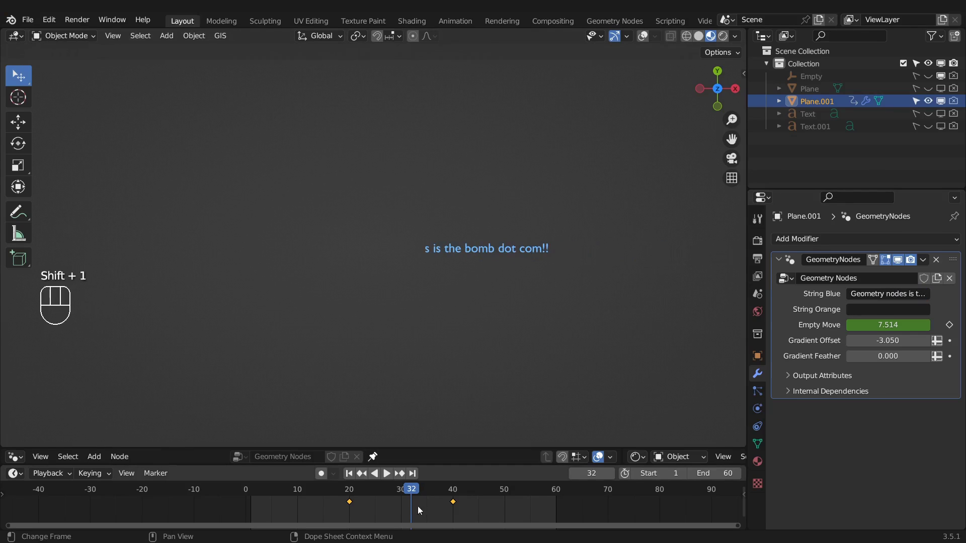
pyautogui.moveTo(373, 484); pyautogui.dragTo(345, 484)
pyautogui.press('space')
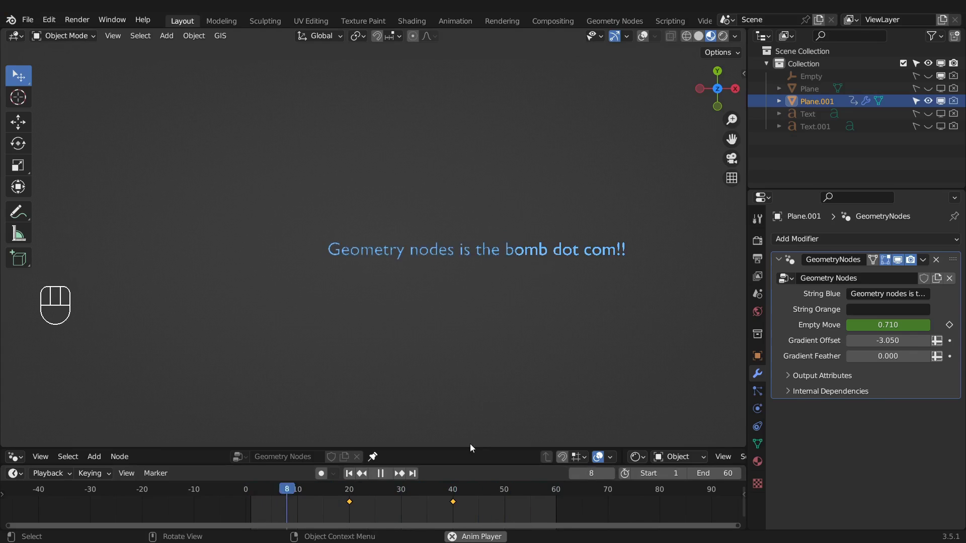
pyautogui.press('space')
# Try a different Empty Move value at frame 40, cancel it and return to frame 20
pyautogui.moveTo(368, 492); pyautogui.dragTo(454, 496)
pyautogui.moveTo(889, 322); pyautogui.dragTo(922, 325)
pyautogui.rightClick(889, 325)
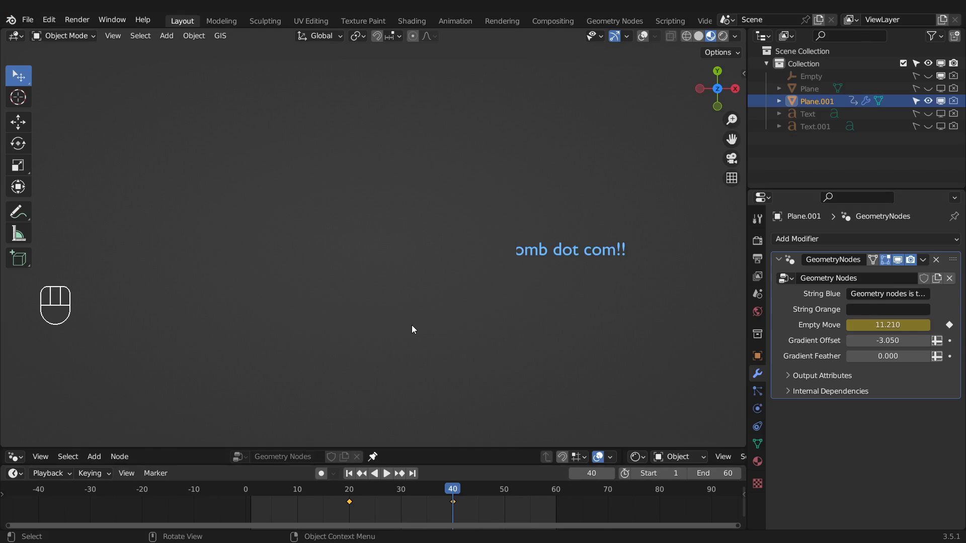
pyautogui.moveTo(448, 488); pyautogui.dragTo(351, 498)
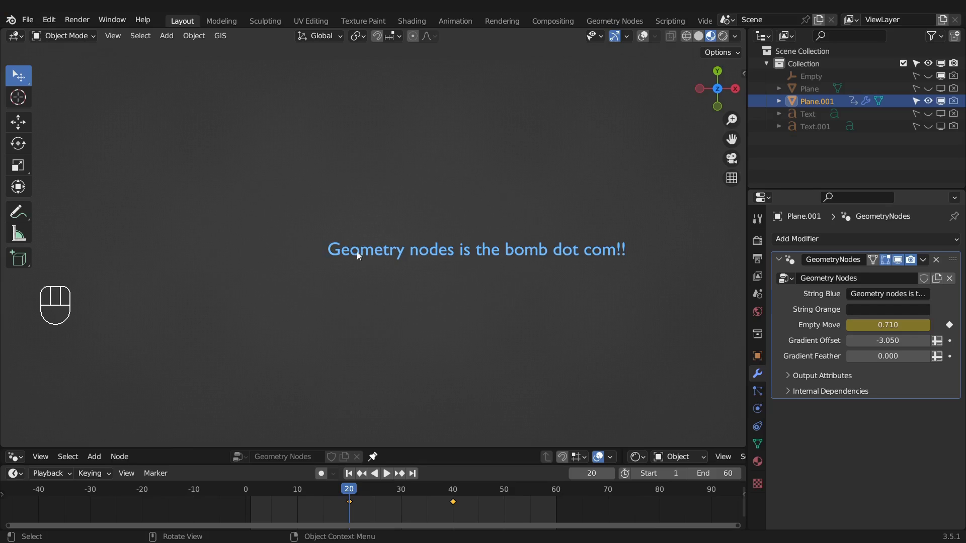
# Set the String Blue value to "HI" and play the animation
pyautogui.click(891, 292)
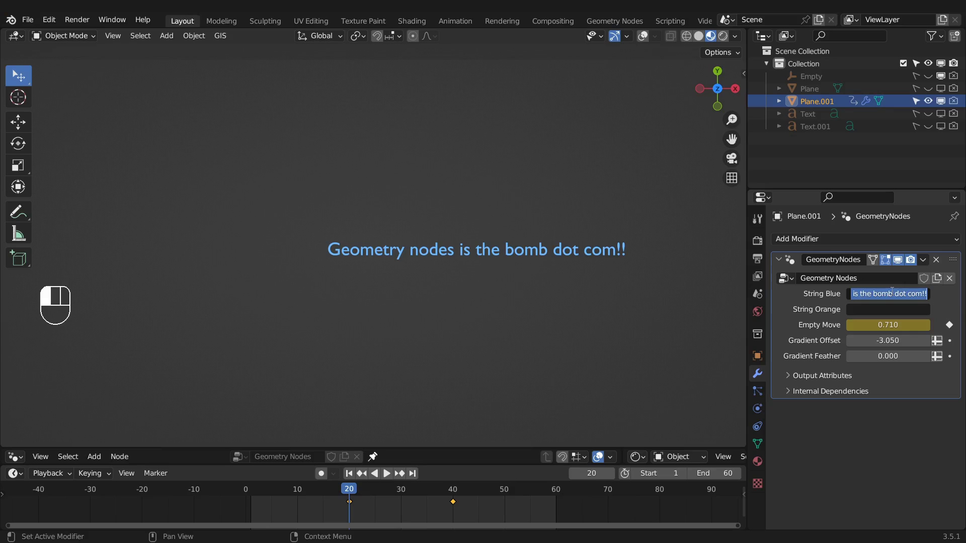
pyautogui.write('HI')
pyautogui.press('Return')
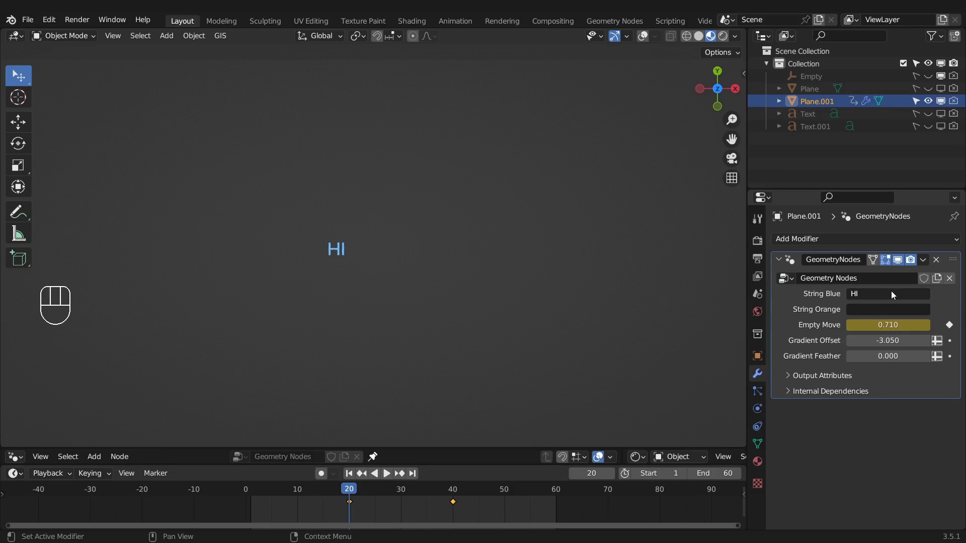
pyautogui.press('space')
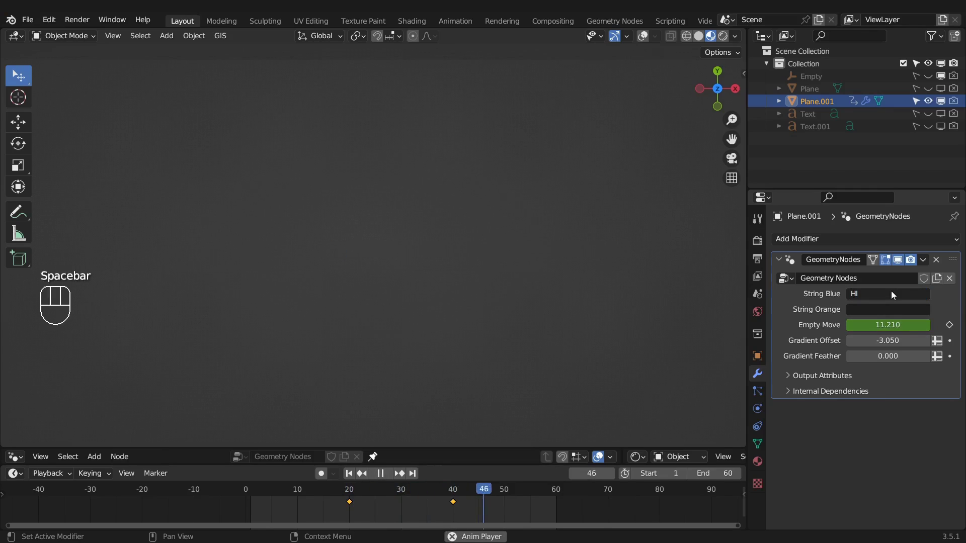
# Set the String Blue value to "I want to put a really long string of text here"
pyautogui.click(892, 292)
pyautogui.write('I w')
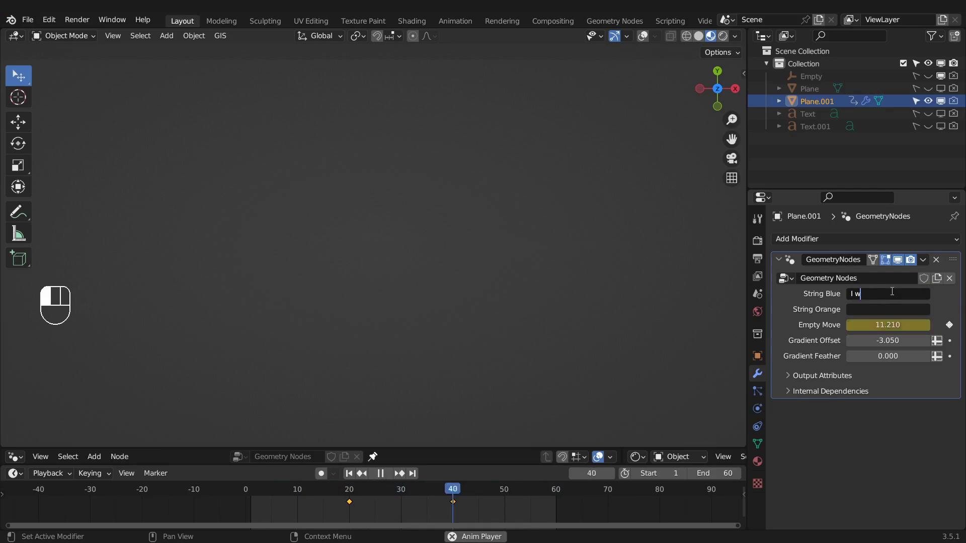
pyautogui.write('ant to put a rea')
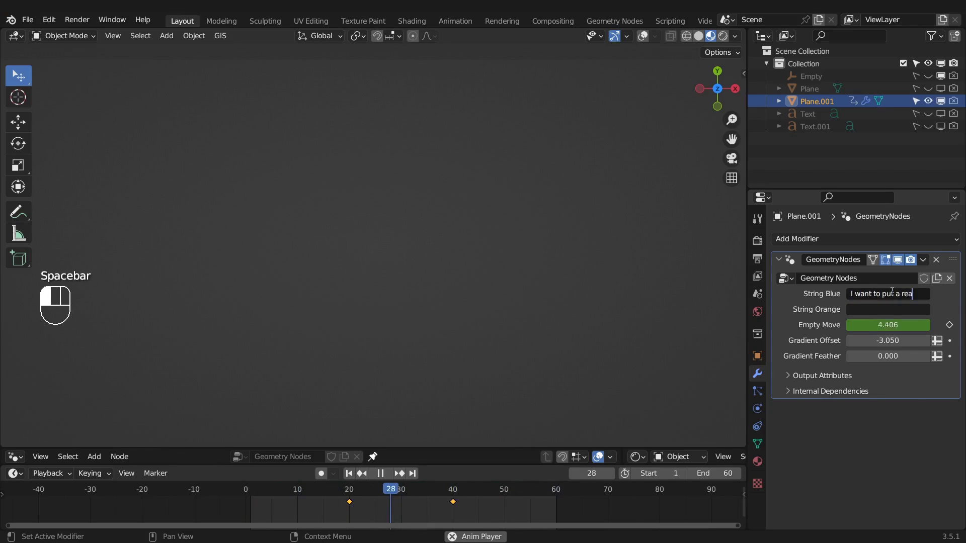
pyautogui.write('lly long string of ')
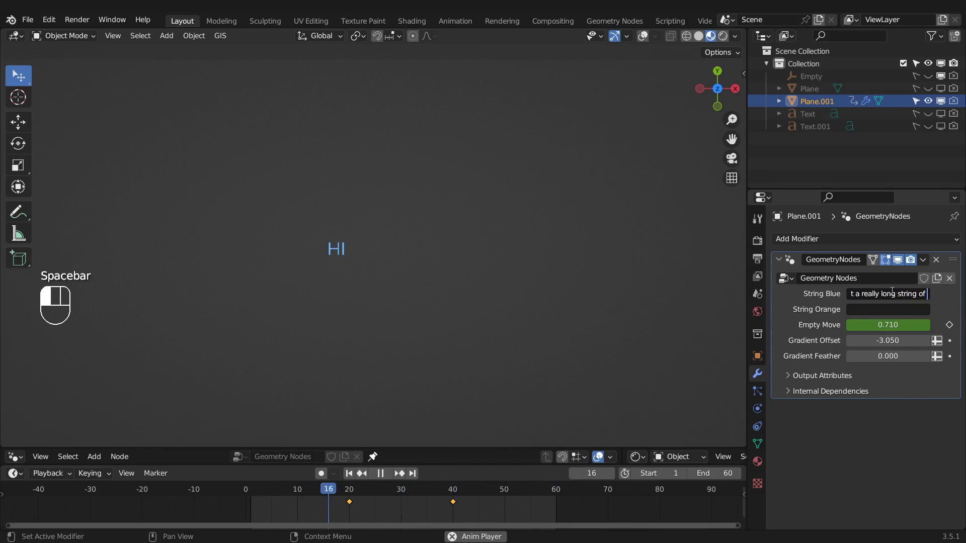
pyautogui.write('text here')
pyautogui.press('Return')
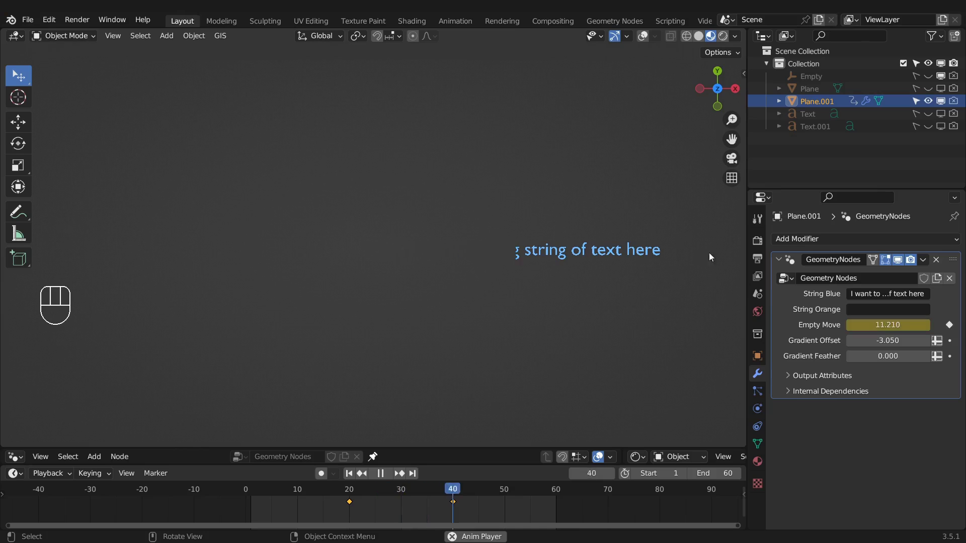
# Stop the playback and enlarge the geometry node editor and the shader editor beside it
pyautogui.press('space')
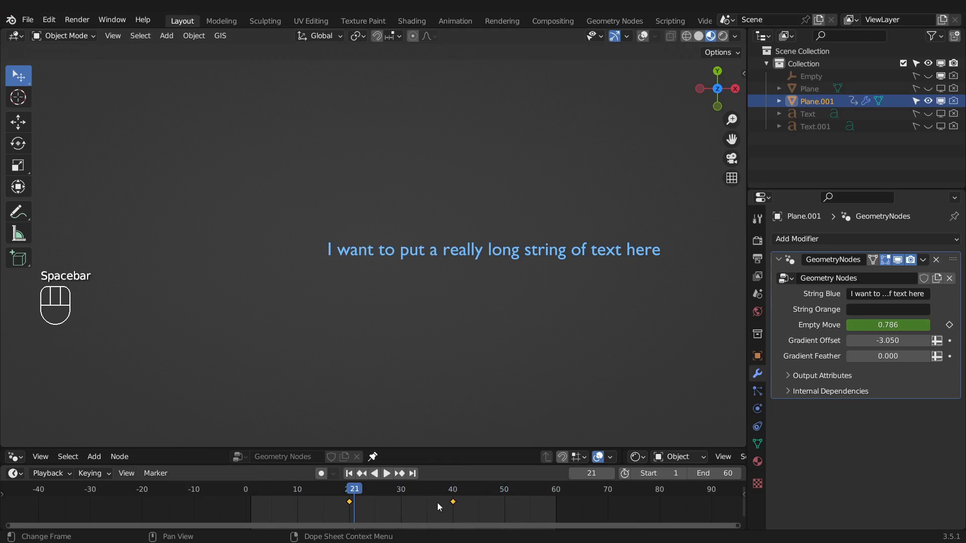
pyautogui.moveTo(438, 446); pyautogui.dragTo(447, 232)
pyautogui.moveTo(624, 327); pyautogui.dragTo(438, 322)
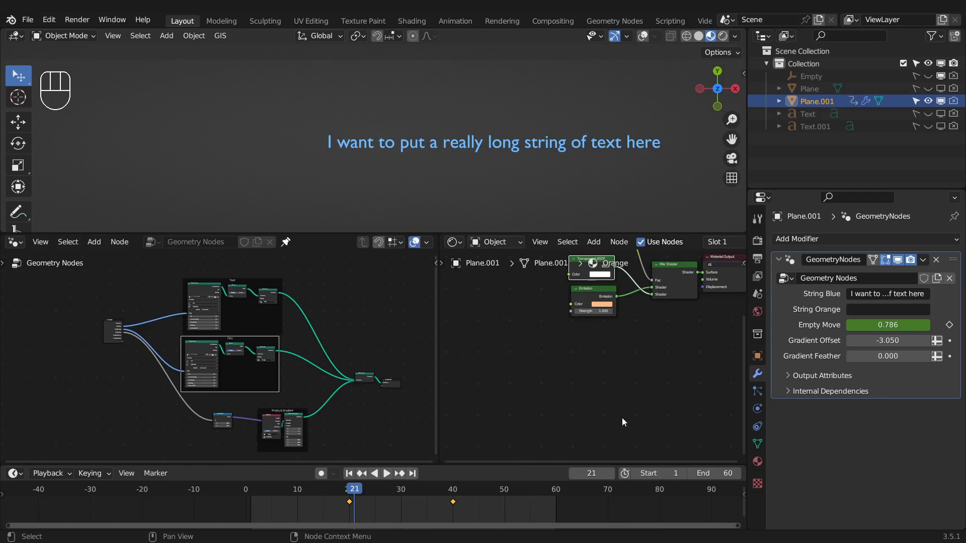
# Open the Transparency node group in the Orange material and examine its Combine XYZ, Multiply and Add nodes
pyautogui.moveTo(597, 334); pyautogui.dragTo(585, 425, button='middle')
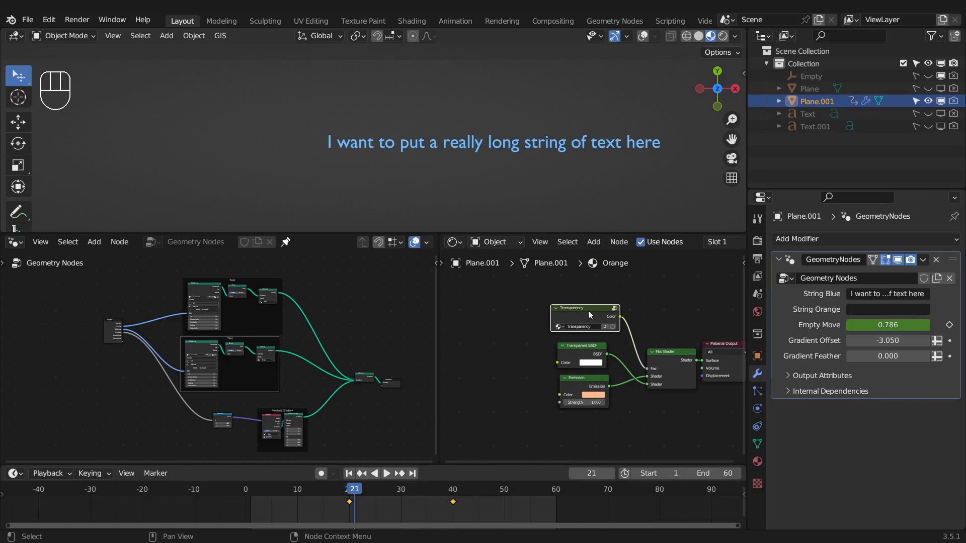
pyautogui.press('Tab')
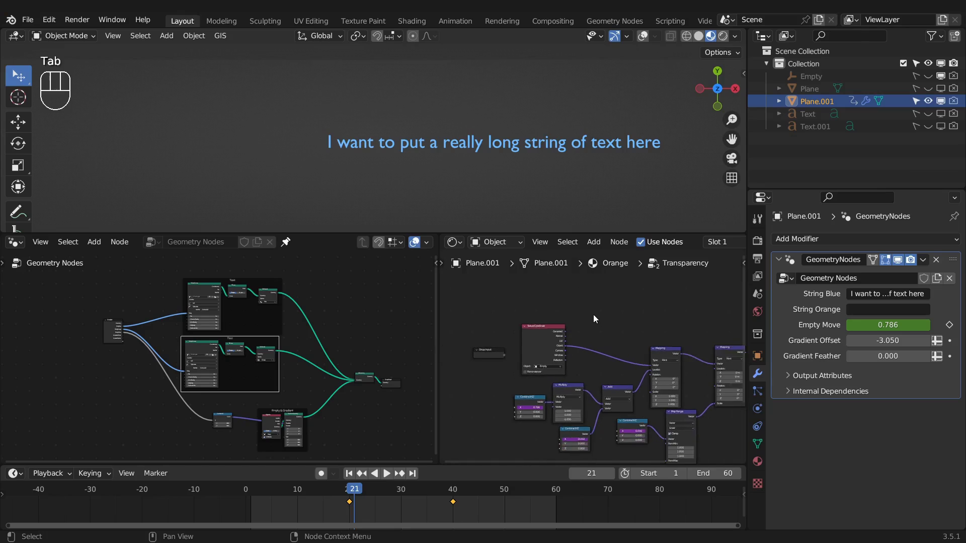
pyautogui.scroll(-3, 547, 286)
pyautogui.moveTo(567, 302); pyautogui.dragTo(550, 302, button='middle')
pyautogui.scroll(2, 471, 376)
pyautogui.scroll(4, 471, 376)
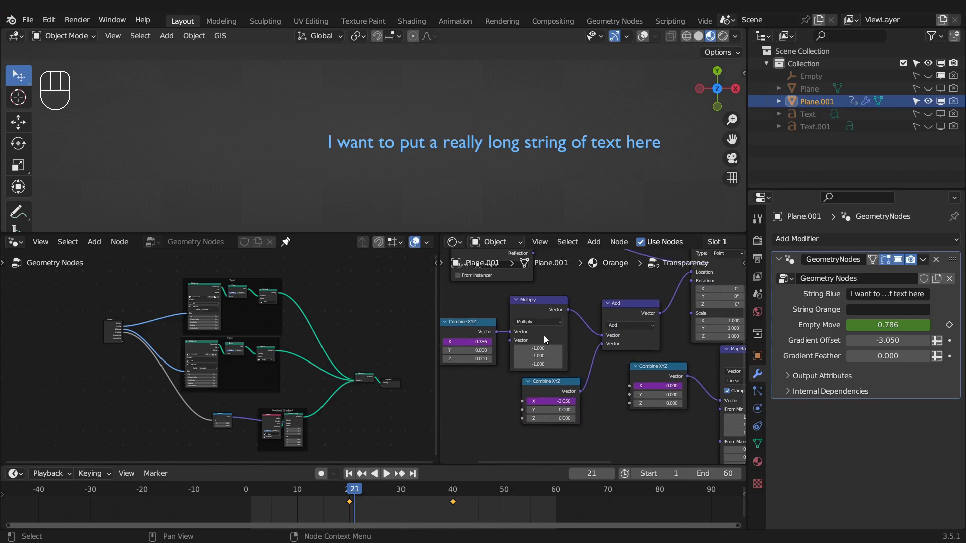
pyautogui.moveTo(501, 302); pyautogui.dragTo(532, 305, button='middle')
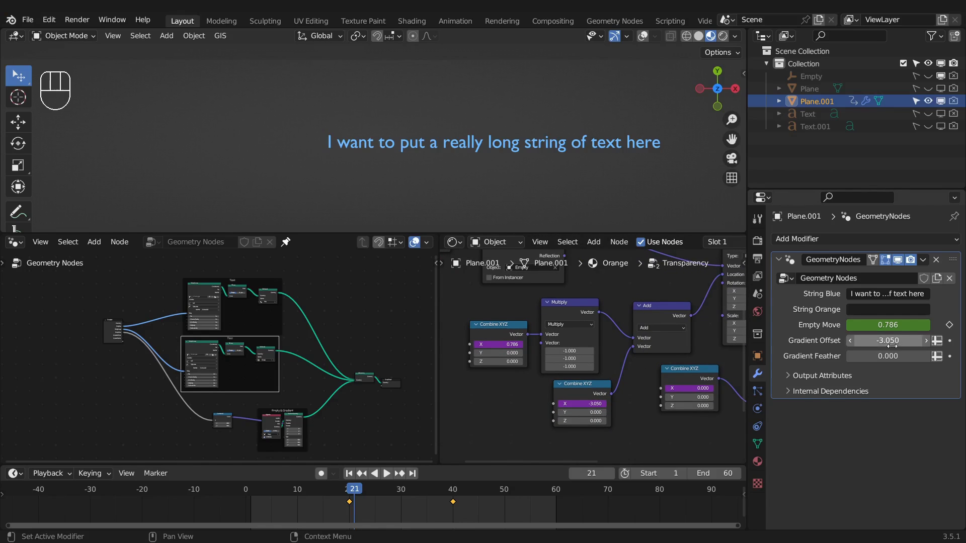
pyautogui.scroll(3, 513, 349)
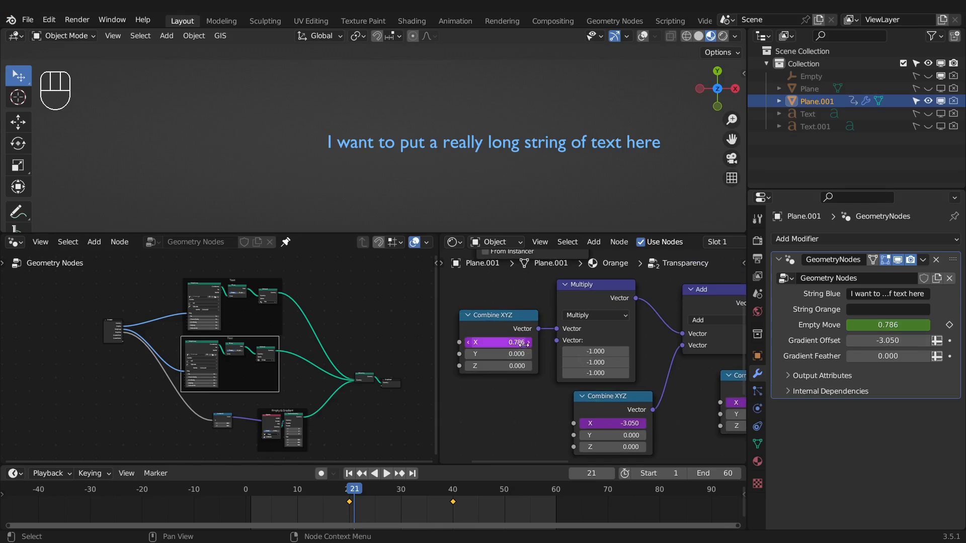
# Try a different Empty Move value, cancel it, and examine the Combine XYZ nodes driven by Gradient Offset and Gradient Feather
pyautogui.moveTo(894, 328); pyautogui.dragTo(948, 328)
pyautogui.rightClick(893, 328)
pyautogui.scroll(-3, 599, 328)
pyautogui.scroll(-2, 562, 336)
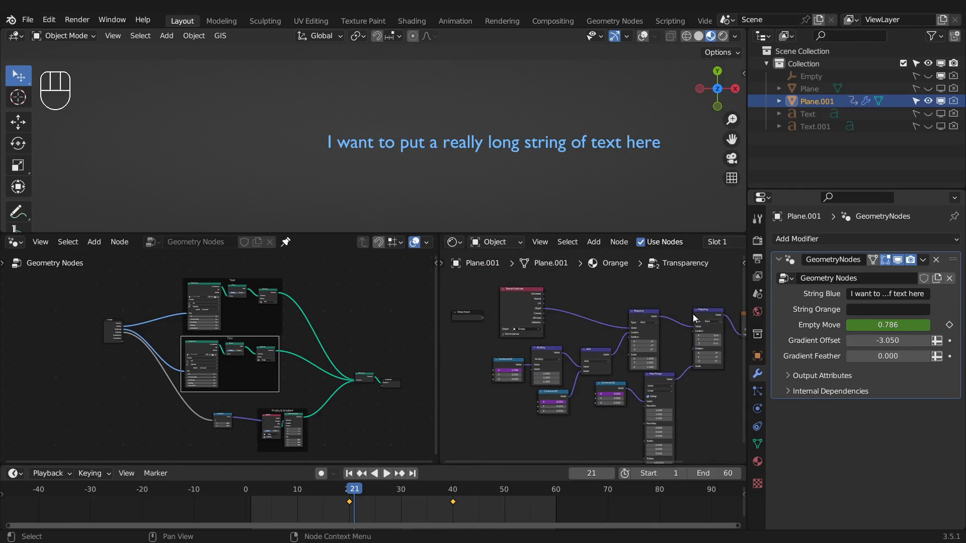
pyautogui.scroll(4, 725, 319)
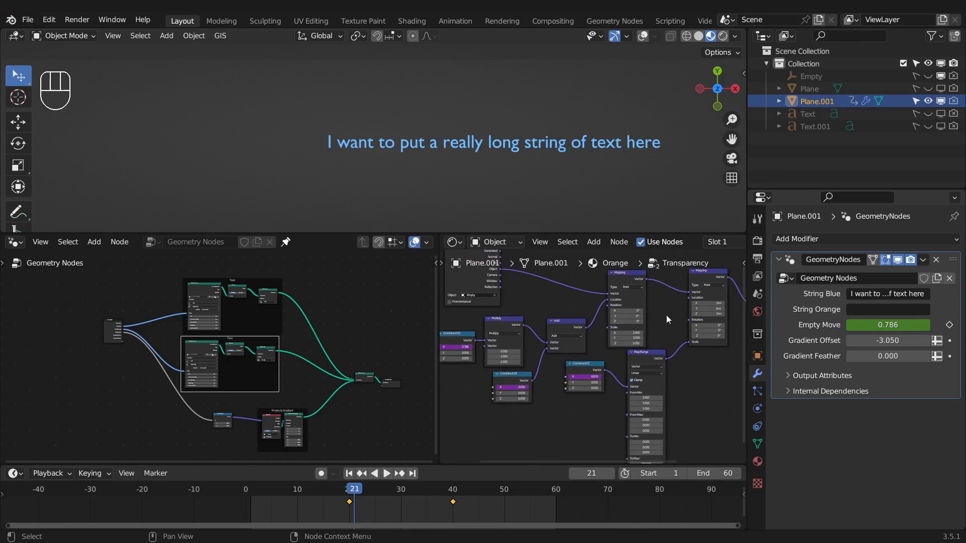
pyautogui.scroll(3, 543, 391)
pyautogui.click(467, 388)
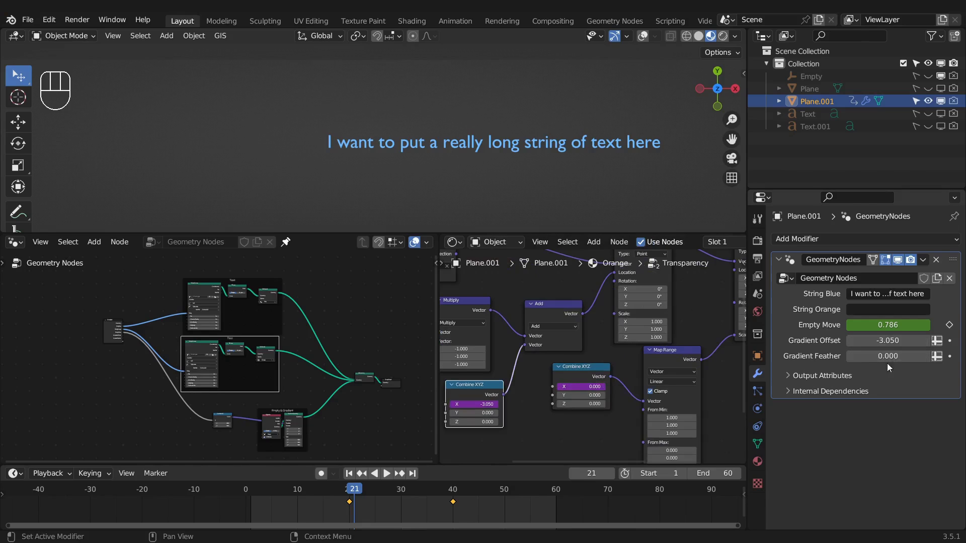
# Widen the geometry node editor across the shader editor to make room for the text frames
pyautogui.moveTo(436, 395); pyautogui.dragTo(726, 356)
pyautogui.scroll(3, 504, 329)
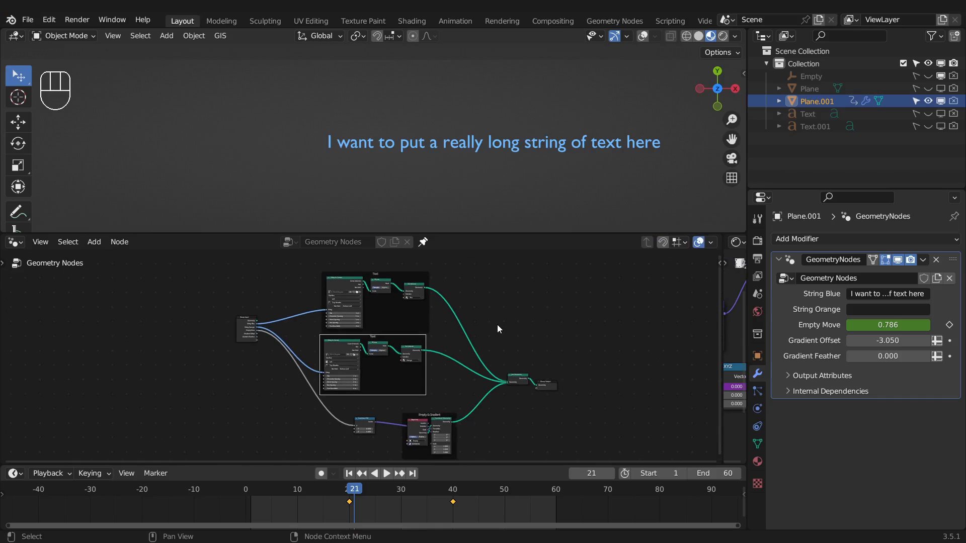
pyautogui.scroll(2, 443, 342)
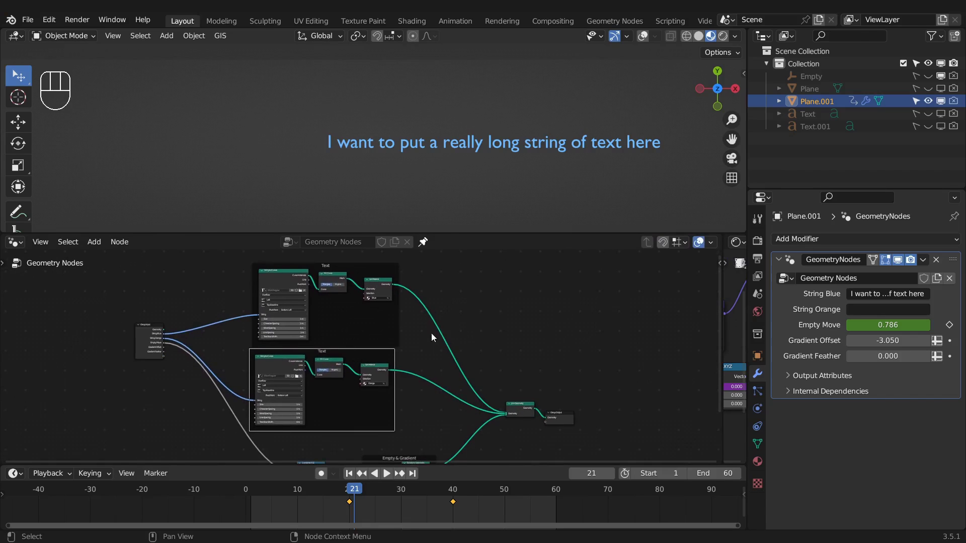
# Show the viewport overlays and examine where the text begins relative to the world origin
pyautogui.click(643, 35)
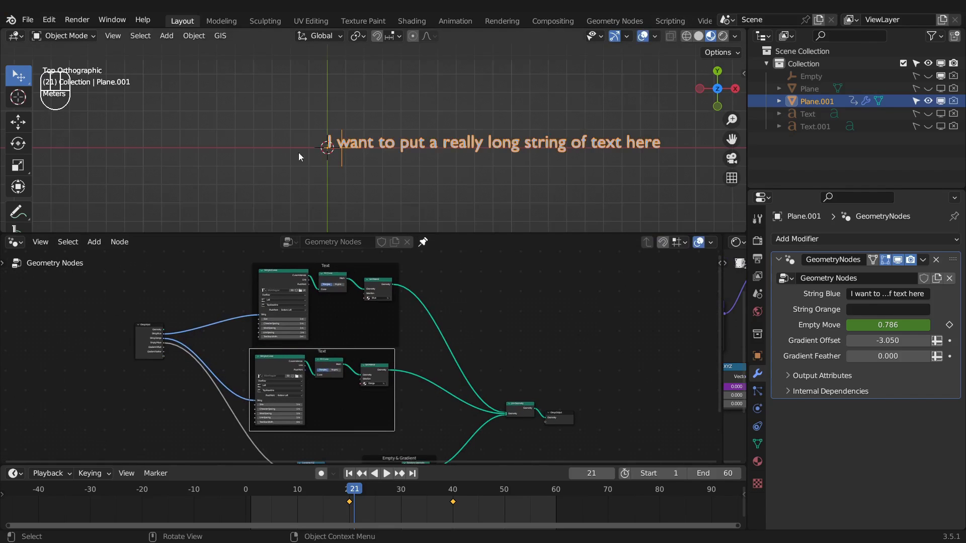
pyautogui.scroll(5, 334, 152)
pyautogui.keyDown('shift'); pyautogui.moveTo(335, 153); pyautogui.dragTo(411, 135, button='middle'); pyautogui.keyUp('shift')
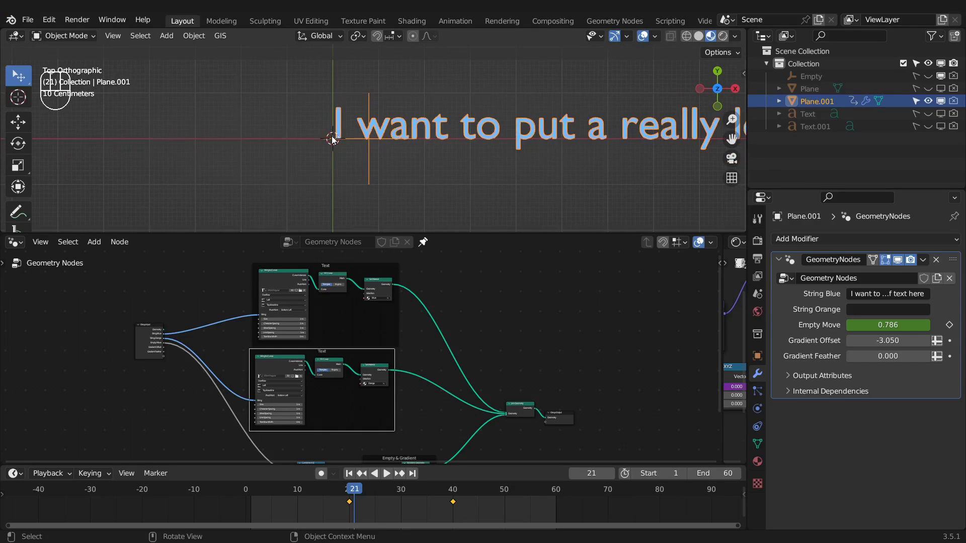
pyautogui.scroll(-4, 332, 140)
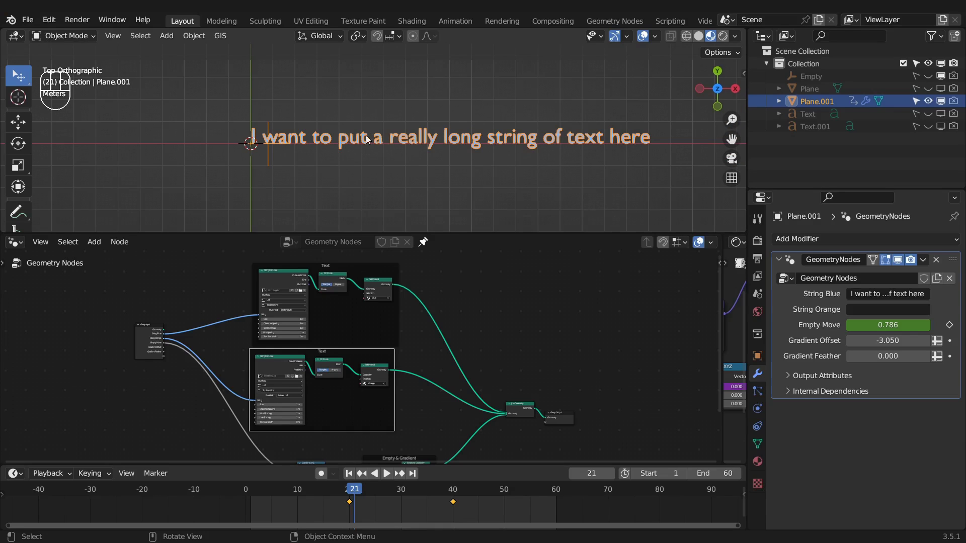
# Set the String Blue value to "Geometry Nodes"
pyautogui.click(881, 292)
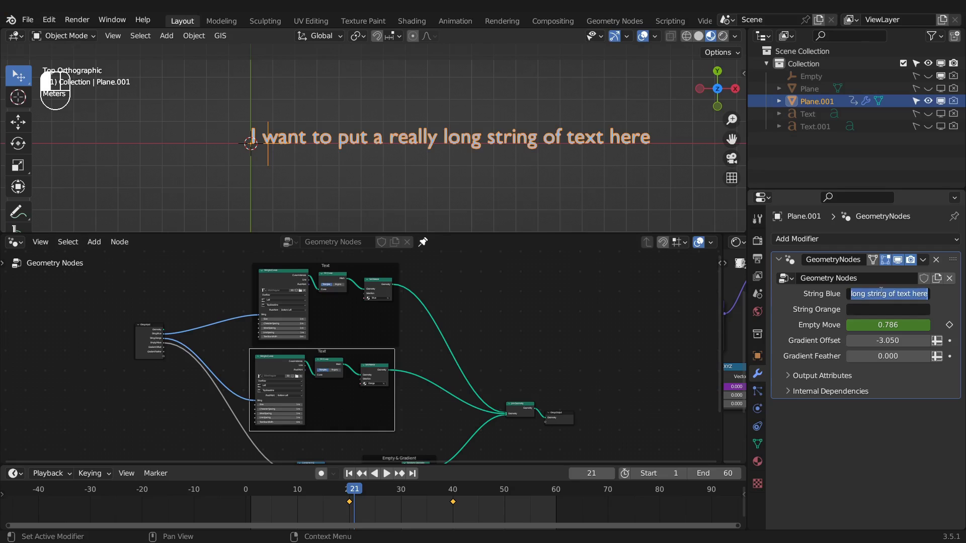
pyautogui.write('Geom')
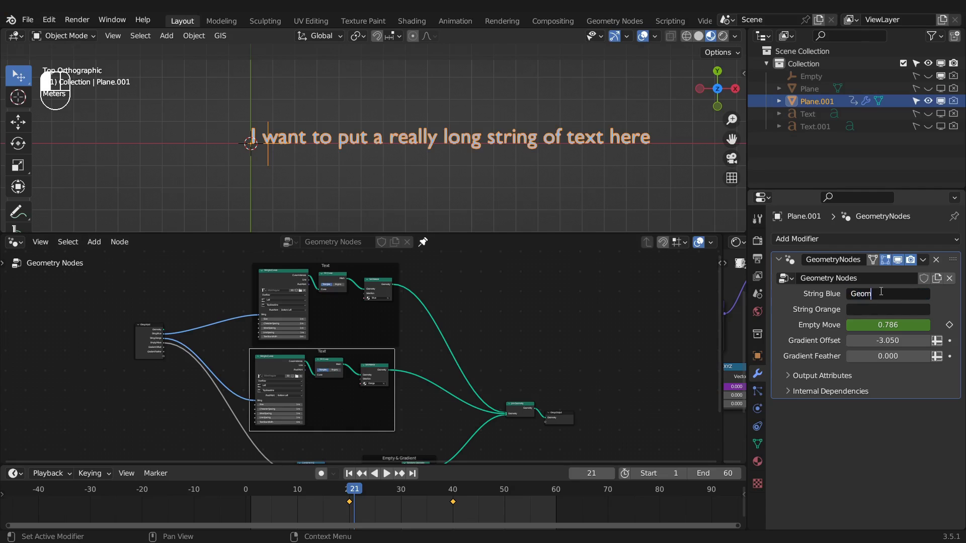
pyautogui.write('etry Nodes')
pyautogui.press('Return')
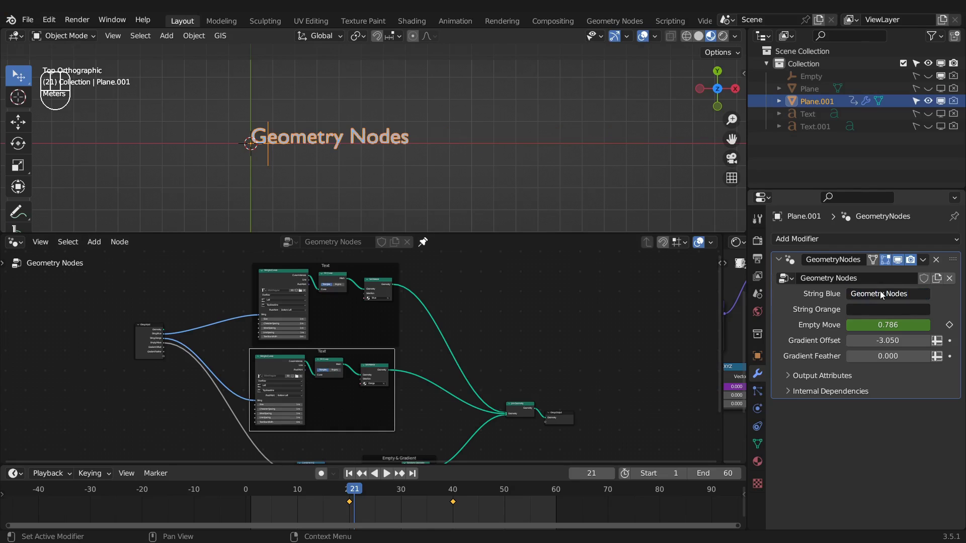
pyautogui.scroll(4, 255, 167)
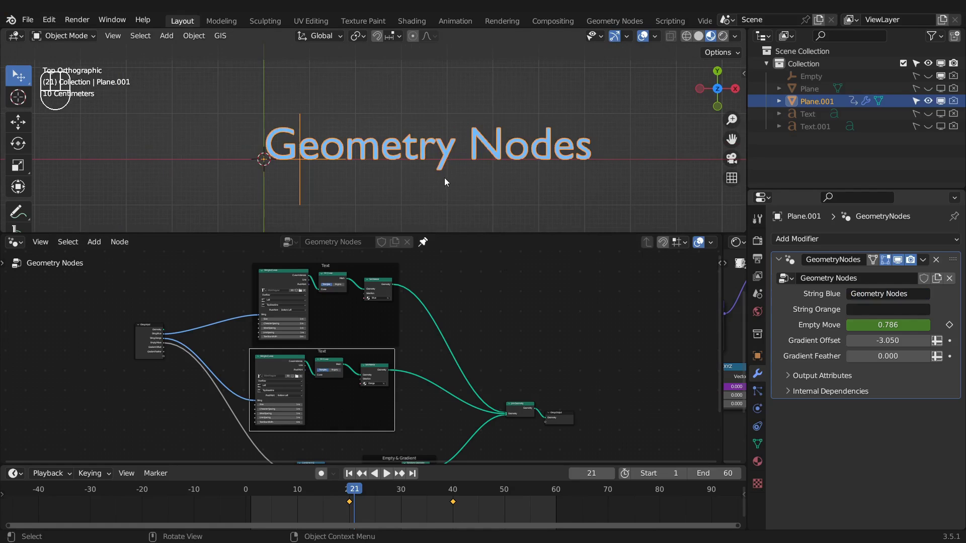
# Clear the keyframes from Empty Move and set its value to 0
pyautogui.rightClick(875, 327)
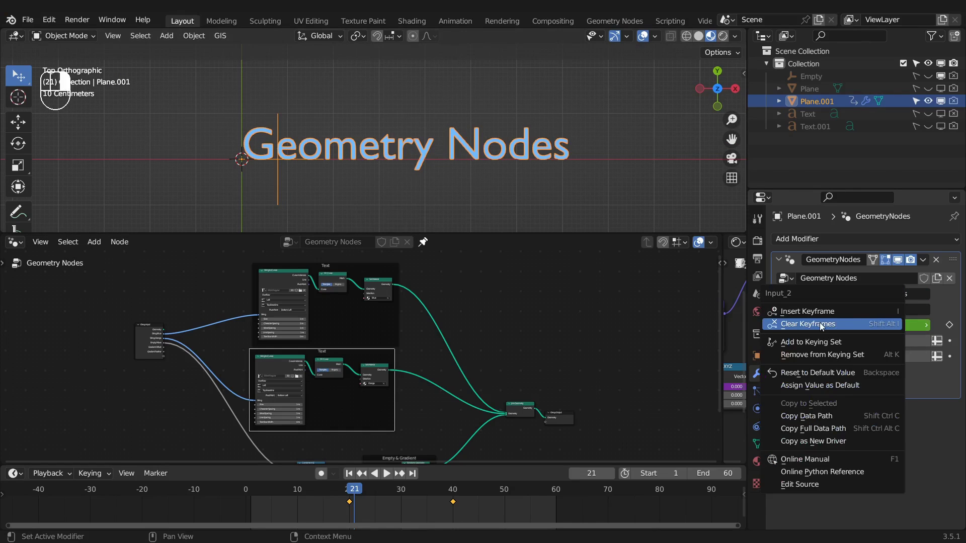
pyautogui.click(821, 326)
pyautogui.click(906, 328)
pyautogui.write('0')
pyautogui.press('Return')
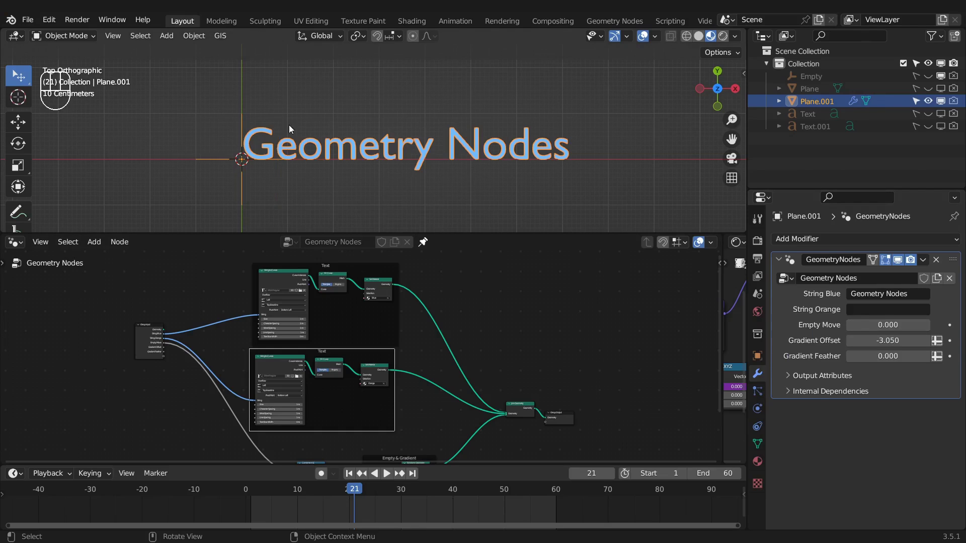
pyautogui.scroll(2, 228, 162)
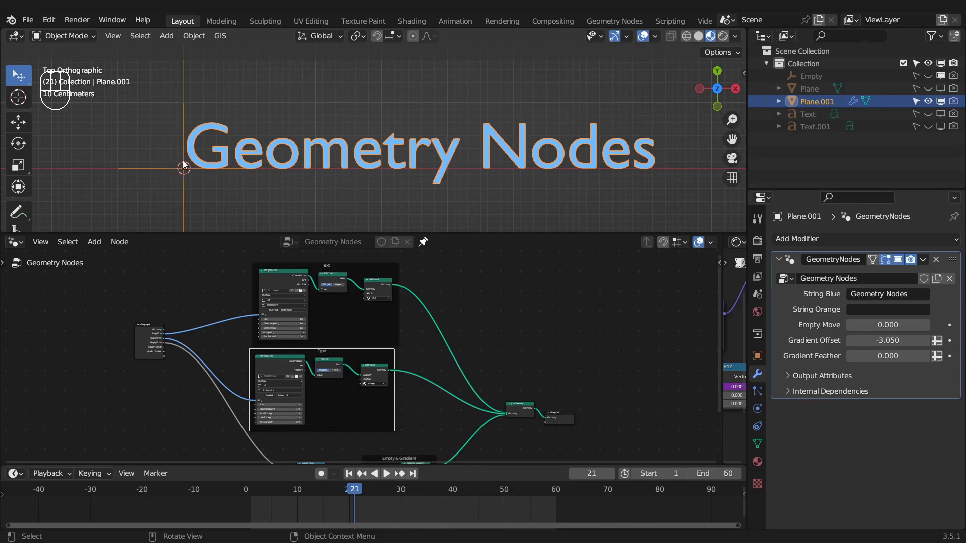
pyautogui.press('Escape')
# Relabel the upper Text frame in the geometry node tree as "Blue Text"
pyautogui.scroll(3, 348, 277)
pyautogui.scroll(-1, 342, 288)
pyautogui.keyDown('shift'); pyautogui.moveTo(346, 284); pyautogui.dragTo(352, 327, button='middle'); pyautogui.keyUp('shift')
pyautogui.click(338, 311)
pyautogui.press('F2')
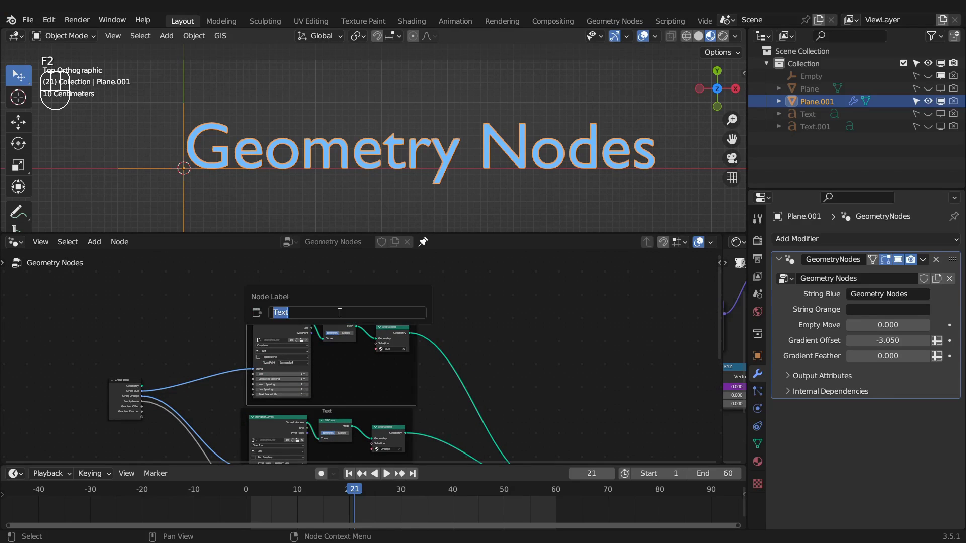
pyautogui.press('BackSpace')
pyautogui.write('B')
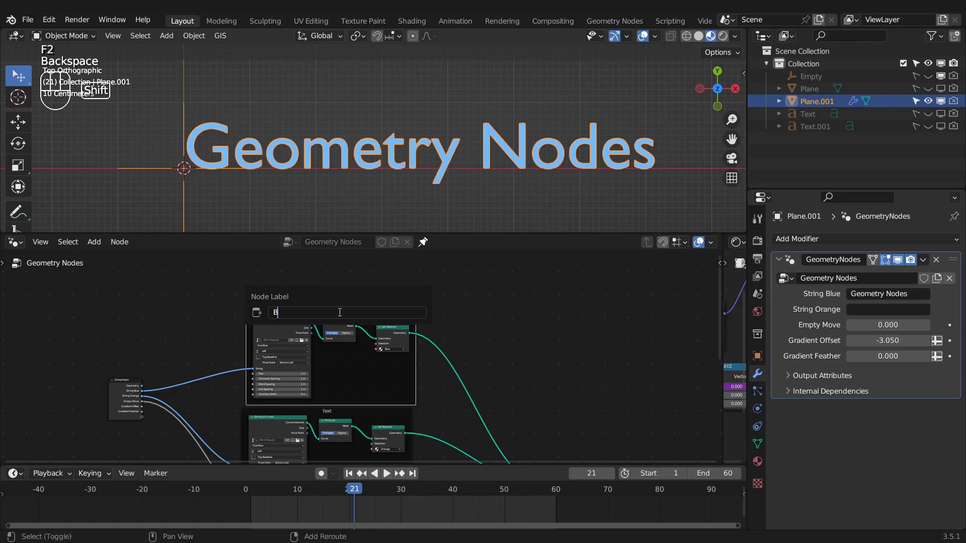
pyautogui.write('lue Text')
pyautogui.press('Return')
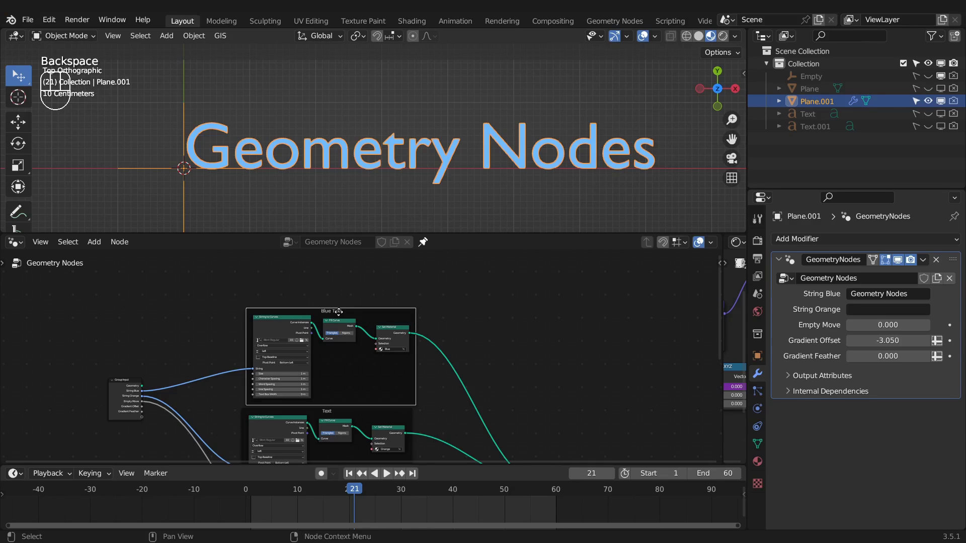
# Relabel the second Text frame as "Orange Text"
pyautogui.click(343, 415)
pyautogui.press('F2')
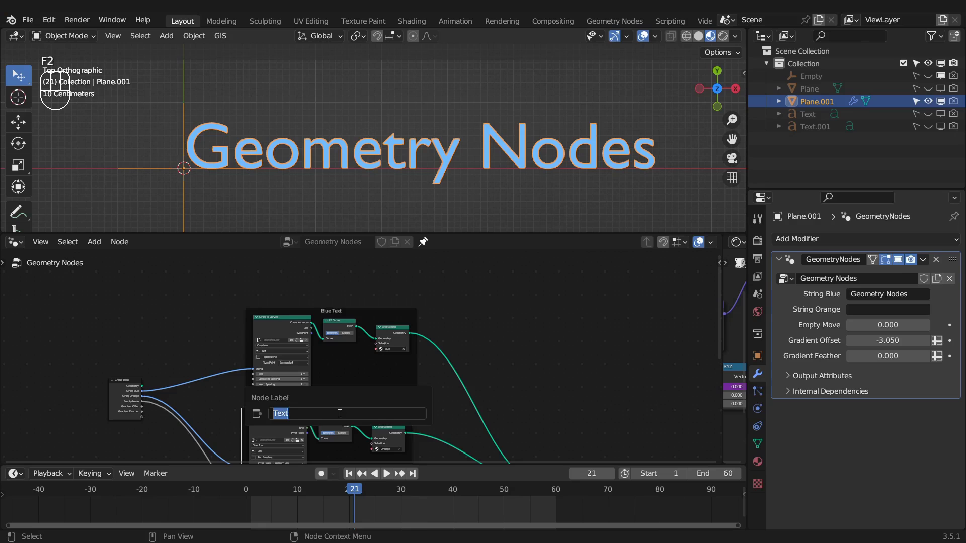
pyautogui.press('BackSpace')
pyautogui.write('Orange Text')
pyautogui.press('Return')
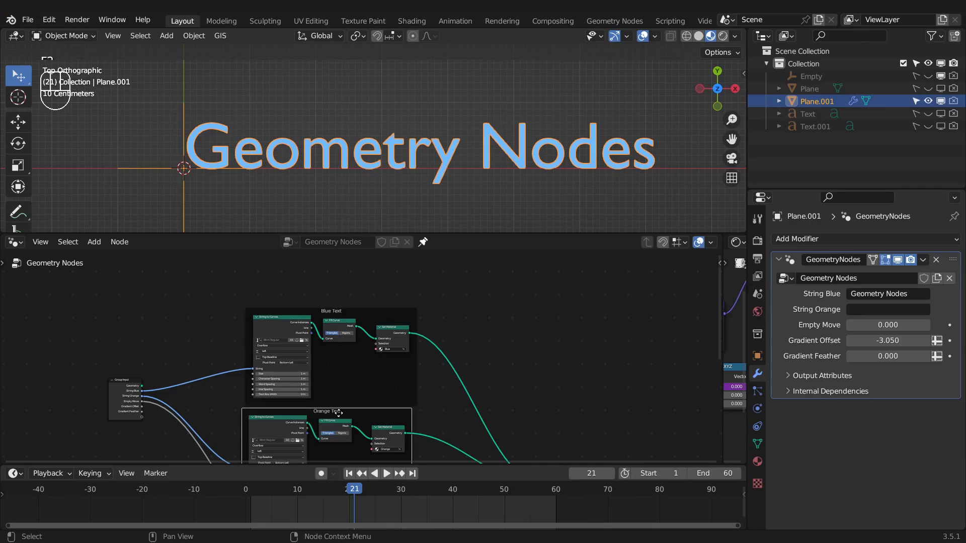
# Rename the Plane.001 object to "Plane_Text"
pyautogui.doubleClick(812, 101)
pyautogui.write('P')
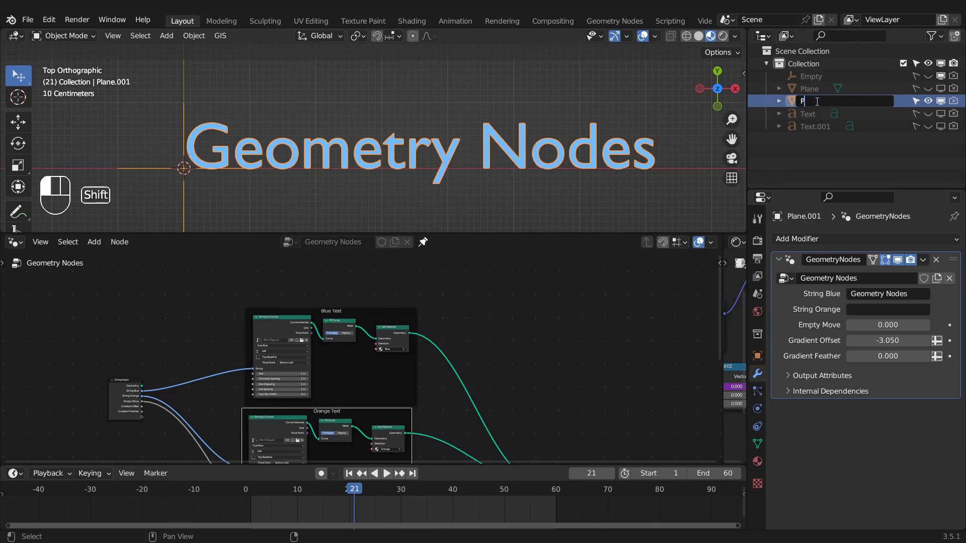
pyautogui.write('lane_Text')
pyautogui.press('Return')
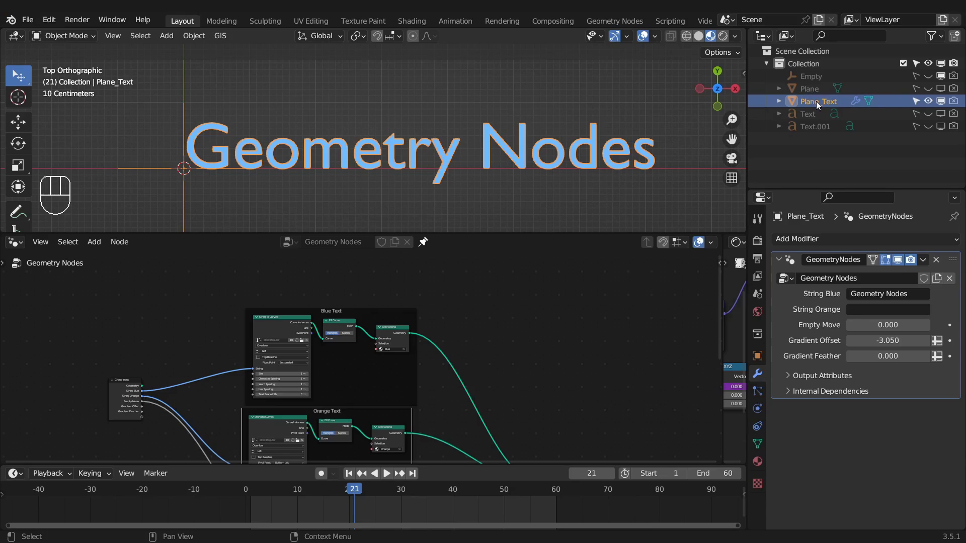
# Temporarily disable the GeometryNodes modifier in the viewport to inspect the underlying plane, re-enable it and return to top view
pyautogui.click(899, 259)
pyautogui.scroll(-5, 349, 123)
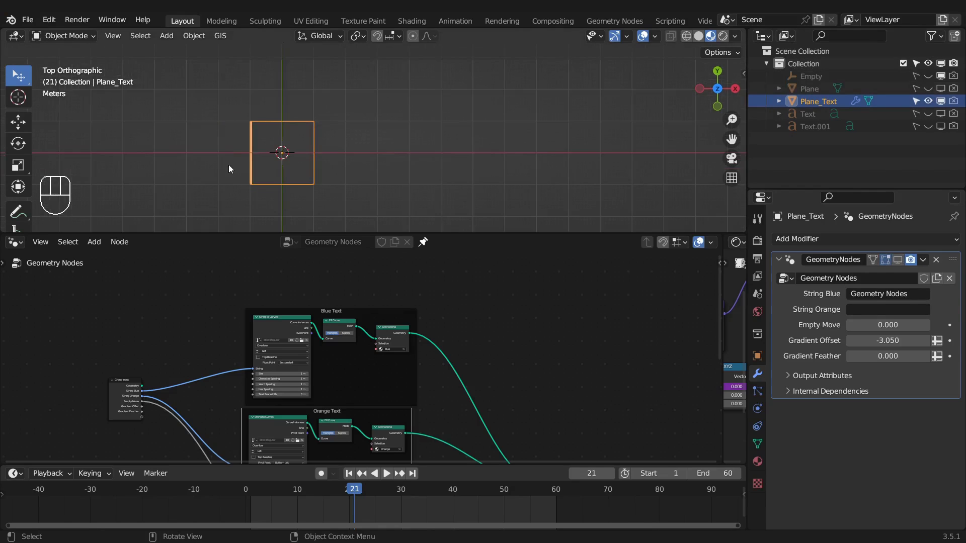
pyautogui.moveTo(324, 169); pyautogui.dragTo(313, 126, button='middle')
pyautogui.click(899, 260)
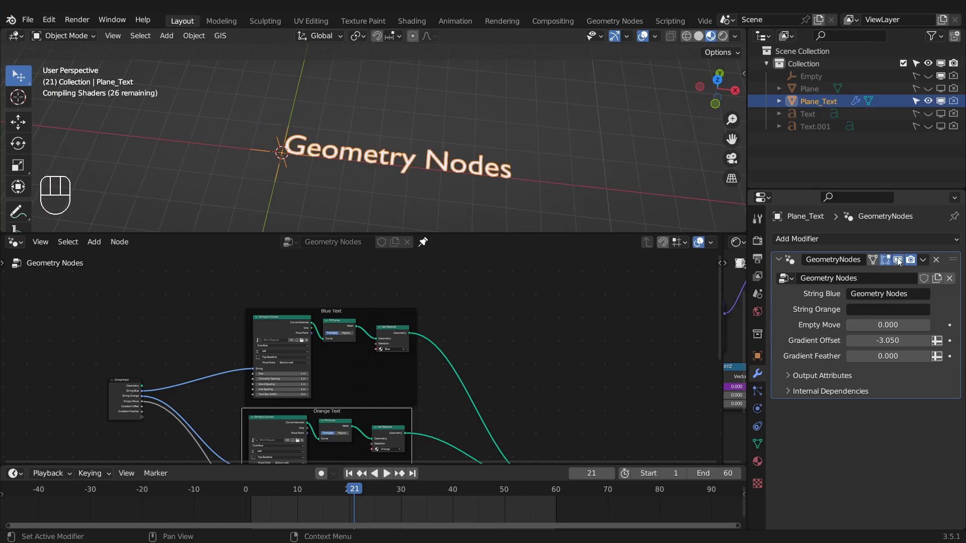
pyautogui.press('KP_7')
# Cut the Orange Text frame's links to Group Input and Join Geometry and move the frame out beyond the Group Input node
pyautogui.scroll(-1, 393, 303)
pyautogui.moveTo(368, 366); pyautogui.dragTo(366, 330, button='middle')
pyautogui.scroll(2, 395, 355)
pyautogui.moveTo(410, 371); pyautogui.dragTo(429, 332, button='middle')
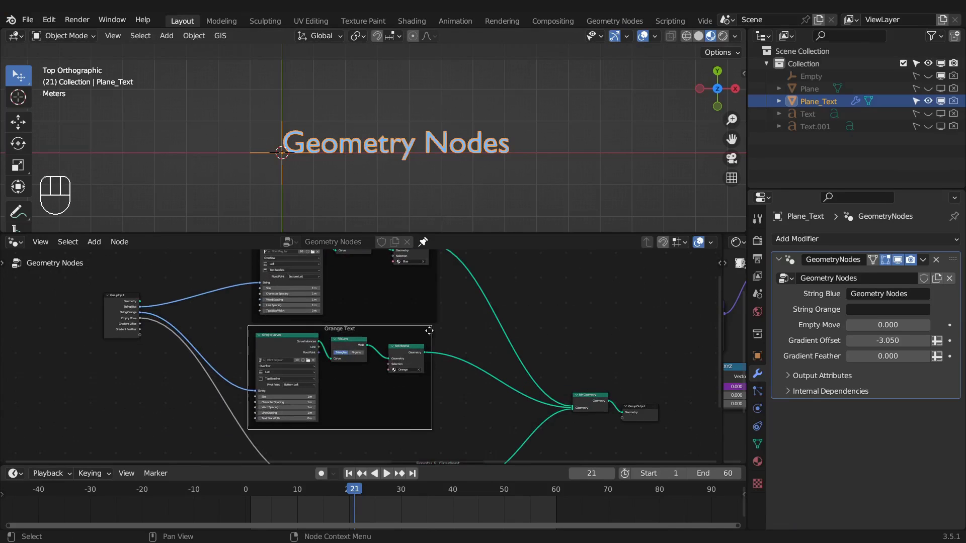
pyautogui.keyDown('ctrl'); pyautogui.moveTo(468, 348); pyautogui.dragTo(457, 387, button='right'); pyautogui.keyUp('ctrl')
pyautogui.keyDown('ctrl'); pyautogui.moveTo(223, 366); pyautogui.dragTo(241, 394, button='right'); pyautogui.keyUp('ctrl')
pyautogui.moveTo(360, 329); pyautogui.dragTo(50, 307)
# Move the Empty & Gradient frame together with its Combine XYZ node up into the space below the Blue Text frame
pyautogui.moveTo(400, 379); pyautogui.dragTo(309, 391, button='middle')
pyautogui.scroll(-1, 363, 370)
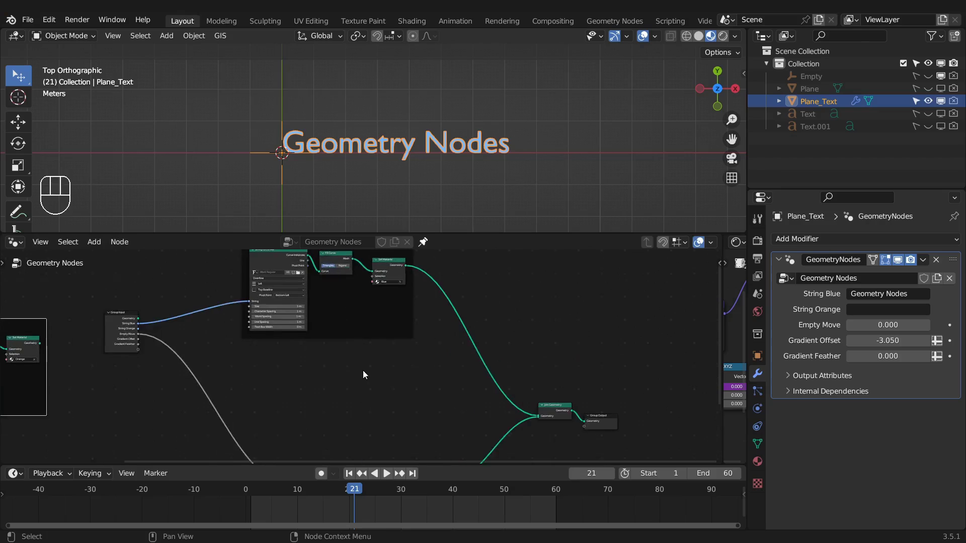
pyautogui.scroll(-2, 363, 370)
pyautogui.moveTo(359, 358); pyautogui.dragTo(339, 319, button='middle')
pyautogui.moveTo(284, 372); pyautogui.dragTo(447, 449)
pyautogui.press('g')
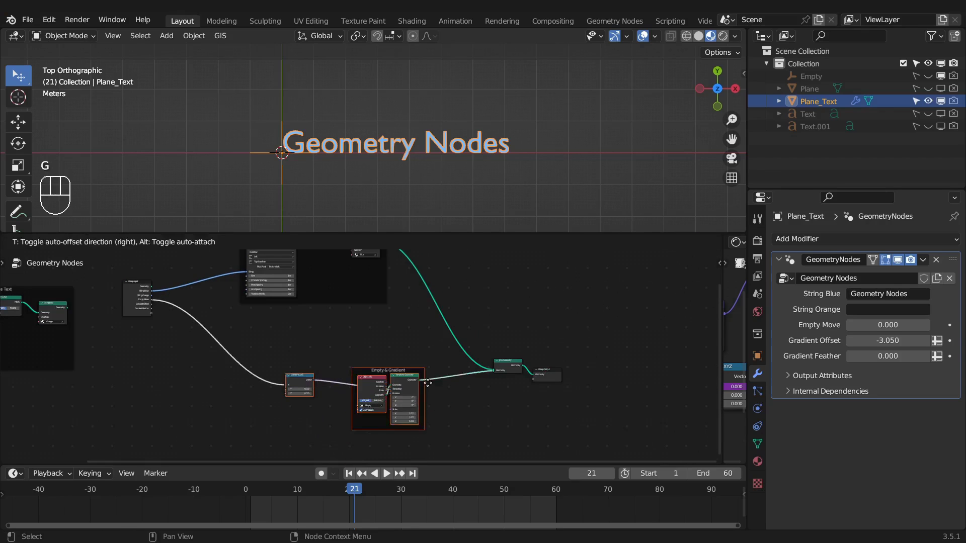
pyautogui.click(436, 358)
pyautogui.scroll(-1, 360, 337)
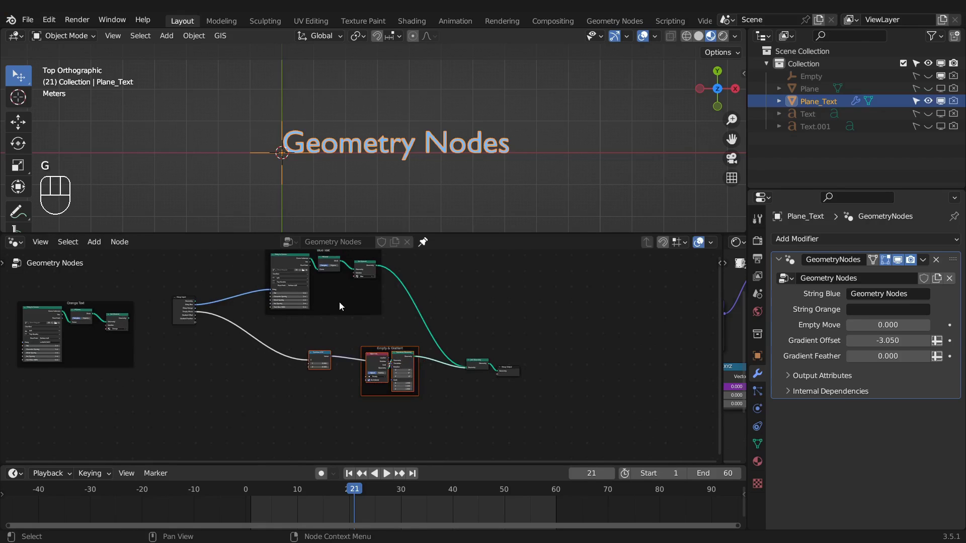
# Move the Join Geometry and Group Output nodes farther out to free up space after the Blue Text frame
pyautogui.scroll(2, 337, 332)
pyautogui.press('g')
pyautogui.click(579, 367)
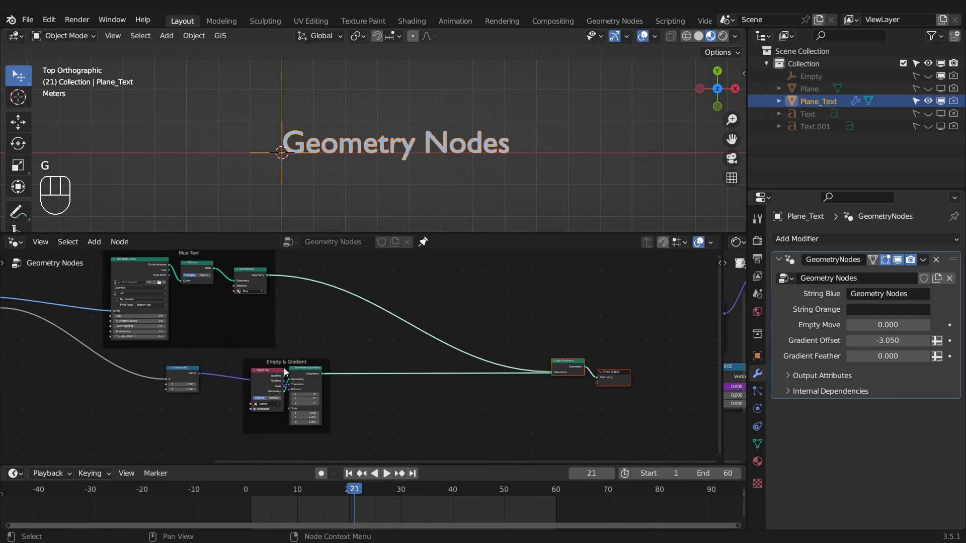
pyautogui.moveTo(308, 329); pyautogui.dragTo(350, 348, button='middle')
pyautogui.scroll(1, 352, 349)
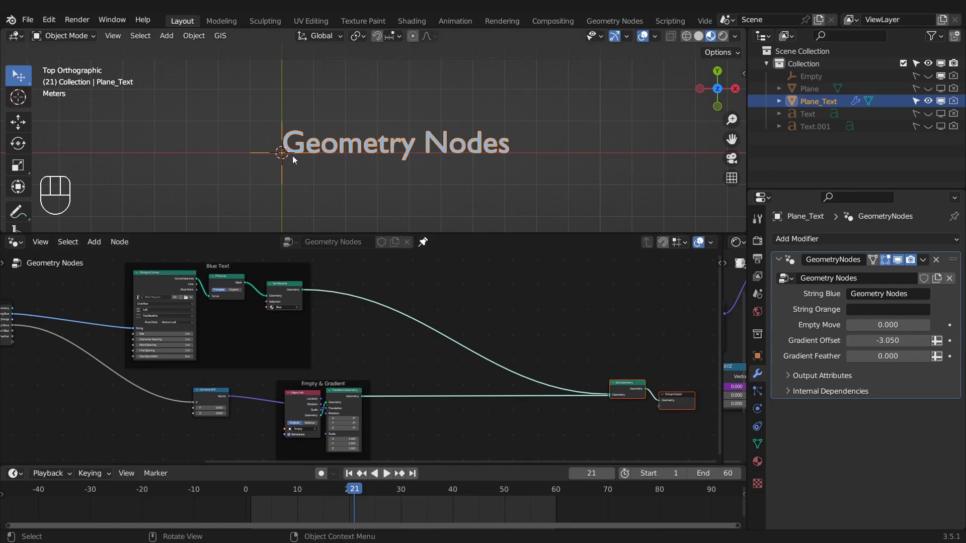
# Insert a Bounding Box node on the link between the Blue Text frame's Set Material node and Join Geometry
pyautogui.scroll(2, 292, 156)
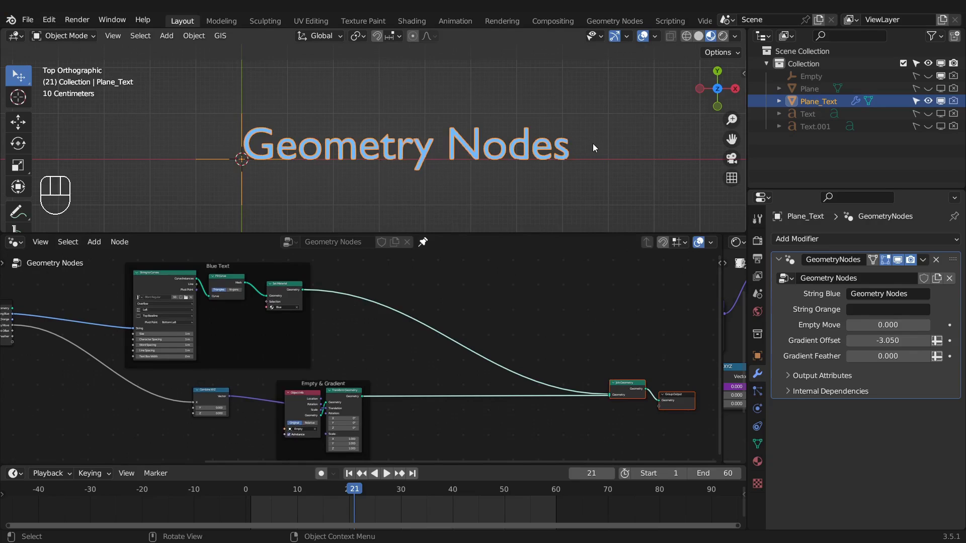
pyautogui.hotkey('shift', 'a')
pyautogui.click(364, 285)
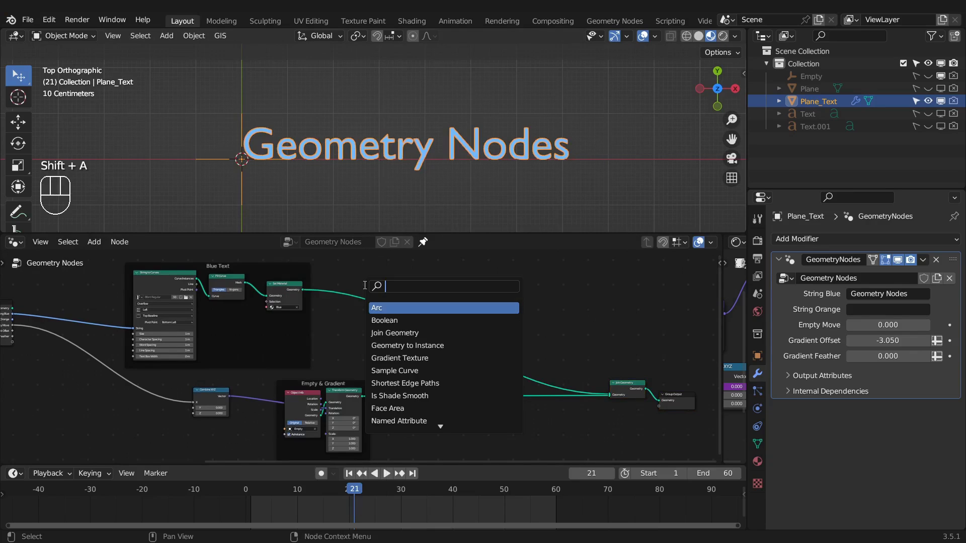
pyautogui.write('bou')
pyautogui.press('Return')
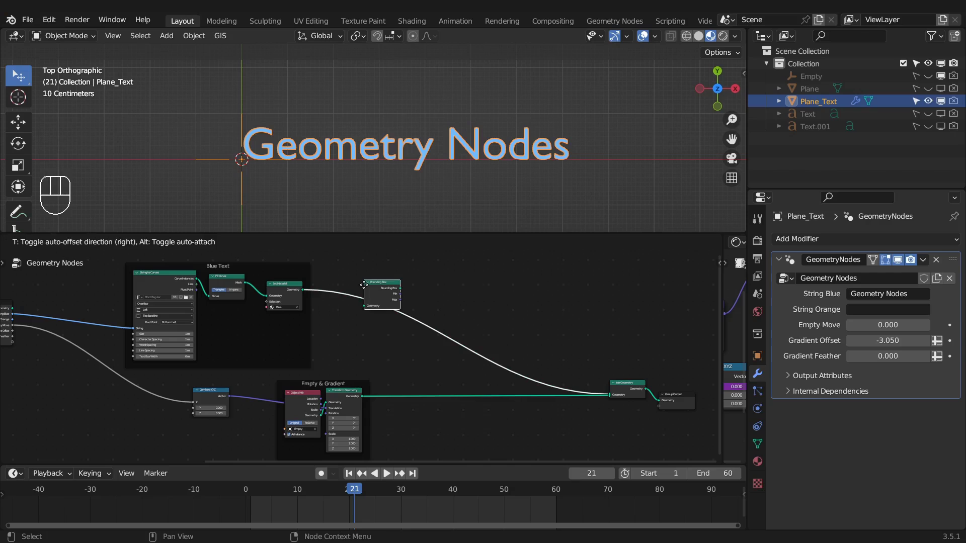
pyautogui.click(338, 285)
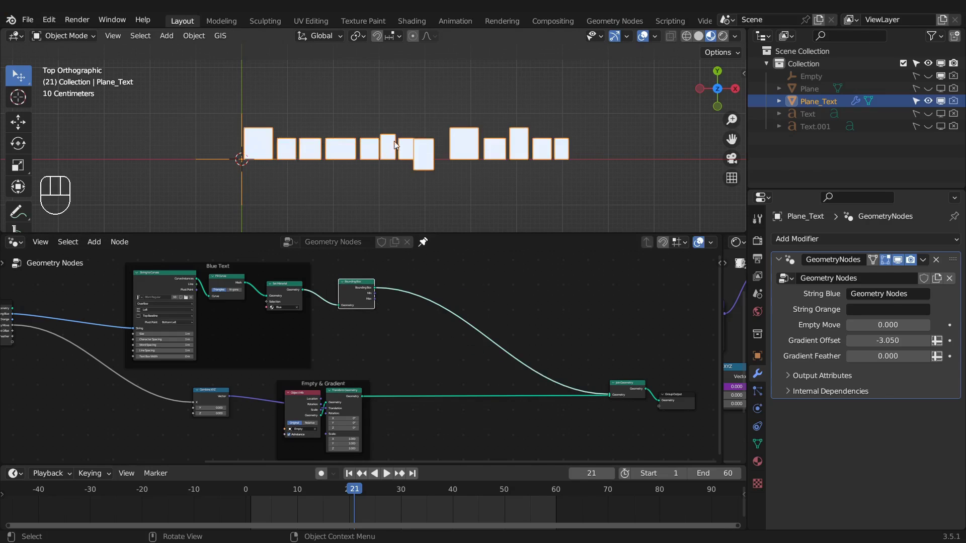
# Shift the Bounding Box node aside and insert a Realize Instances node between Set Material and Bounding Box
pyautogui.moveTo(350, 285); pyautogui.dragTo(373, 296)
pyautogui.click(331, 271)
pyautogui.hotkey('shift', 'a')
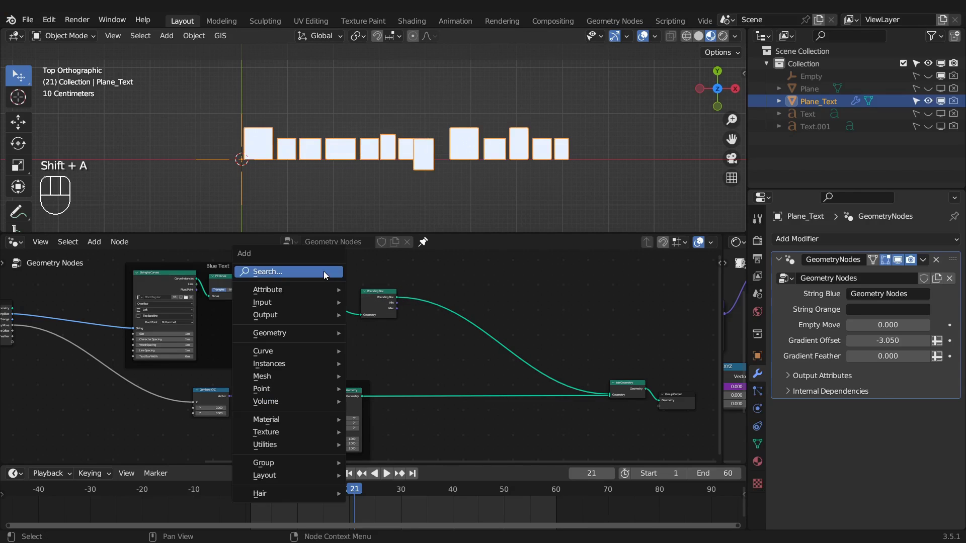
pyautogui.write('real')
pyautogui.press('Return')
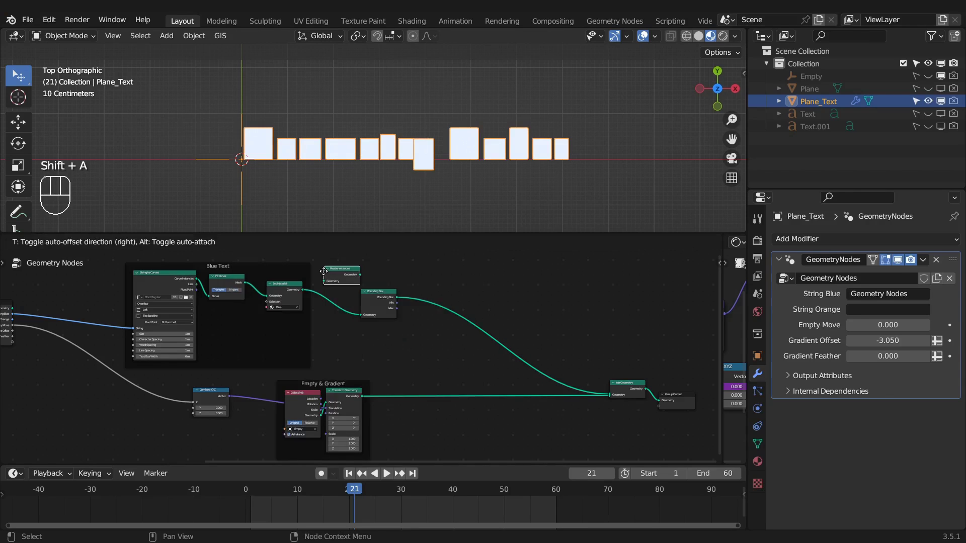
pyautogui.click(324, 301)
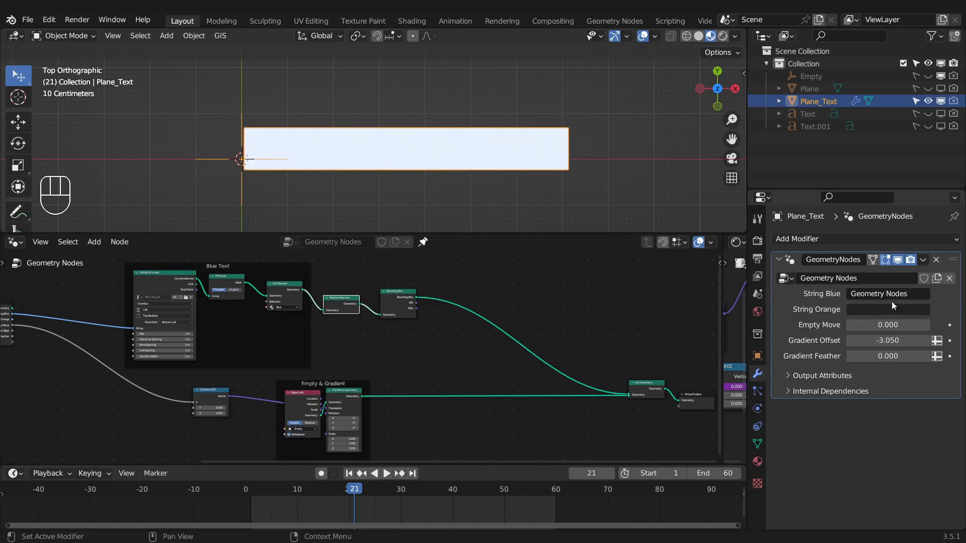
# Test the bounding box by shortening String Blue to "Geometry" and restoring it to "Geometry Nodes"
pyautogui.click(915, 294)
pyautogui.press('BackSpace')
pyautogui.press('BackSpace')
pyautogui.press('BackSpace')
pyautogui.press('BackSpace')
pyautogui.press('BackSpace')
pyautogui.press('BackSpace')
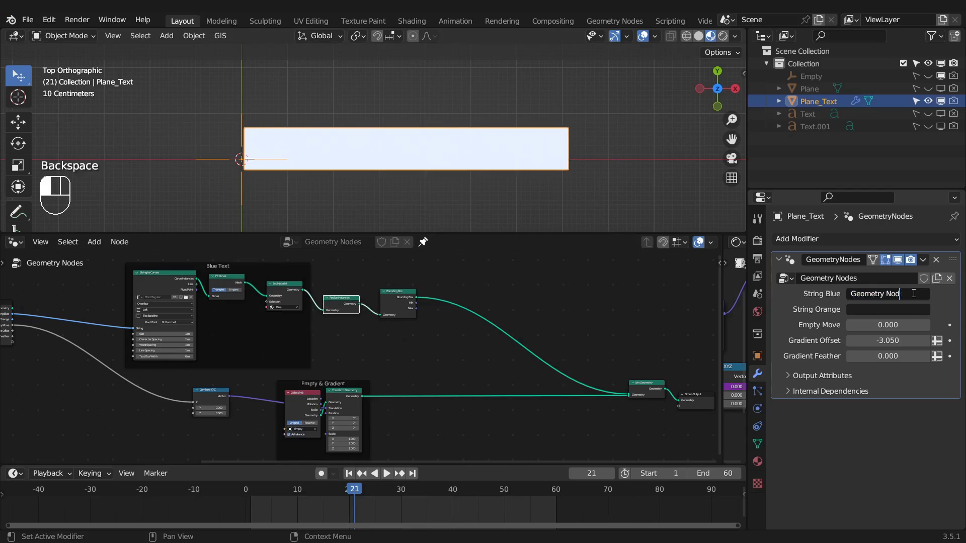
pyautogui.click(913, 293)
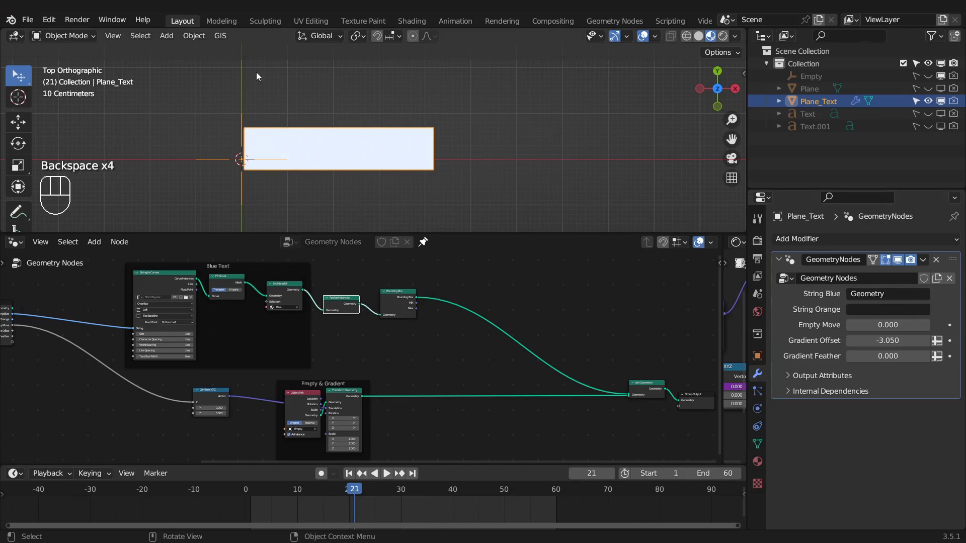
pyautogui.click(898, 292)
pyautogui.press('End')
pyautogui.write('No')
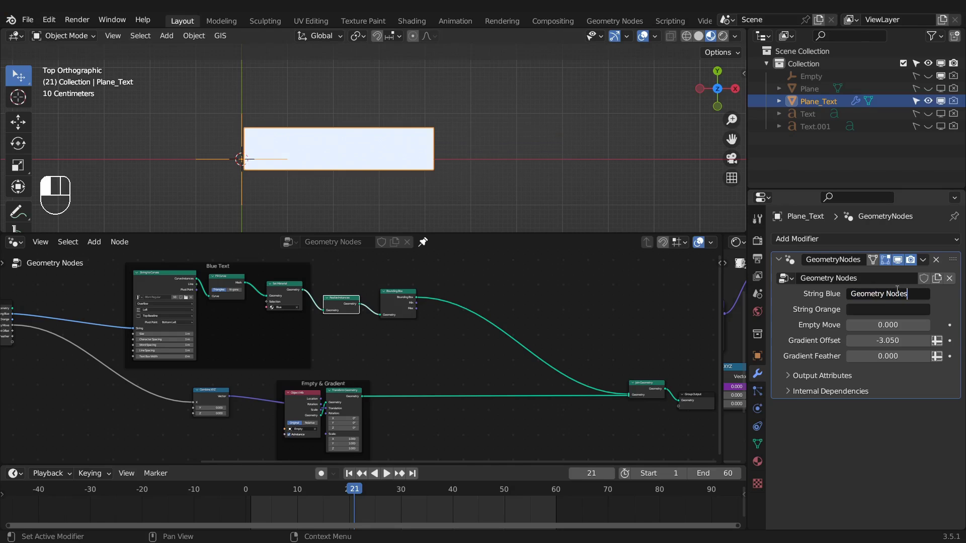
pyautogui.press('Return')
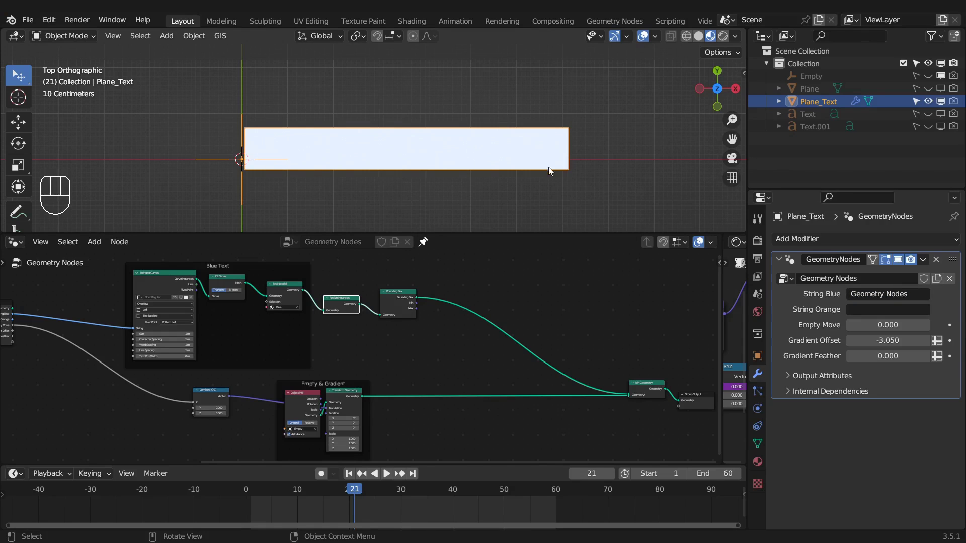
# Move the Transform Geometry and Object Info nodes of the Empty & Gradient frame closer to Join Geometry, with Object Info lower
pyautogui.scroll(1, 455, 330)
pyautogui.moveTo(454, 330); pyautogui.dragTo(368, 312, button='middle')
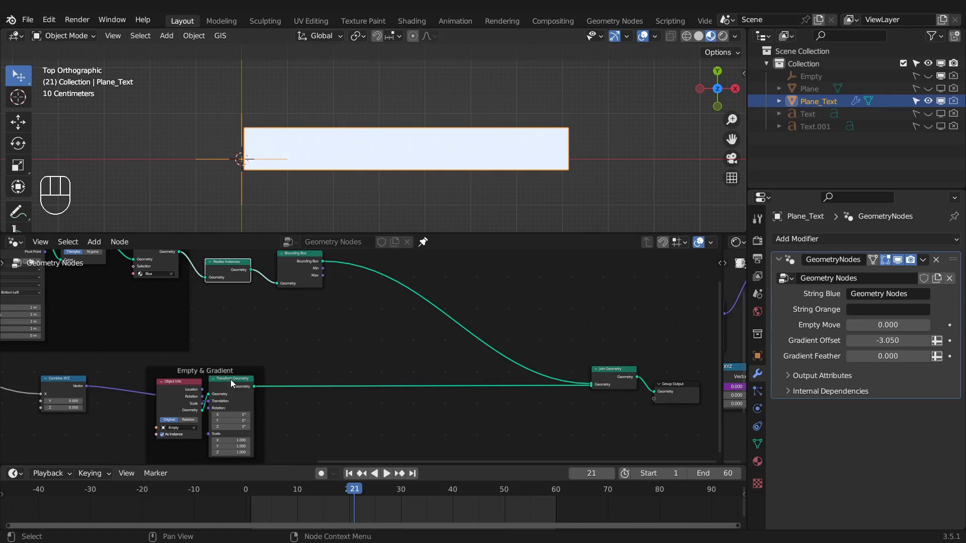
pyautogui.moveTo(233, 384); pyautogui.dragTo(432, 344)
pyautogui.moveTo(176, 391); pyautogui.dragTo(366, 409)
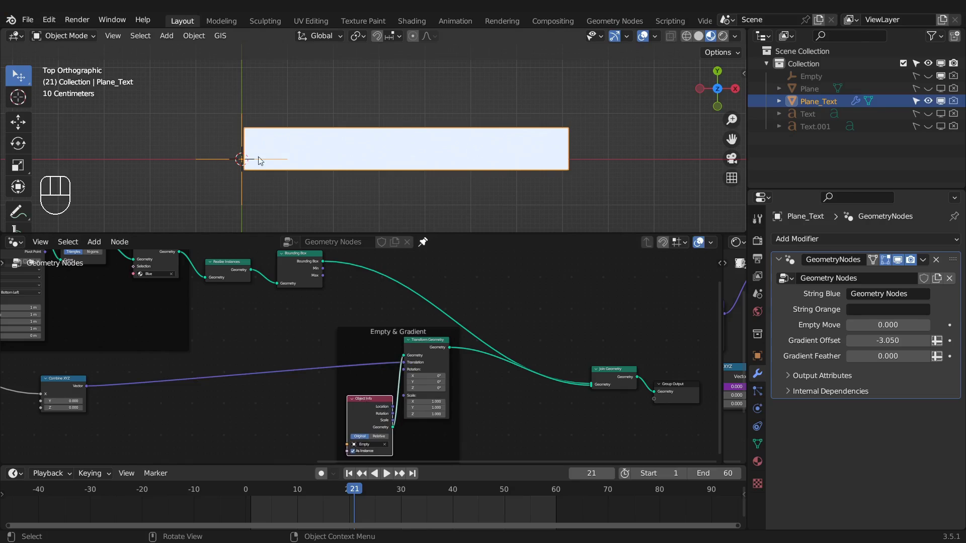
# Disconnect Combine XYZ from Transform Geometry's Translation, try shifting the empty along X, and reset the X translation to 0
pyautogui.moveTo(404, 362); pyautogui.dragTo(258, 359)
pyautogui.moveTo(425, 370); pyautogui.dragTo(398, 369)
pyautogui.moveTo(423, 370)
pyautogui.mouseDown()
pyautogui.moveTo(453, 370)
pyautogui.moveTo(433, 369)
pyautogui.mouseUp()
pyautogui.click(425, 370)
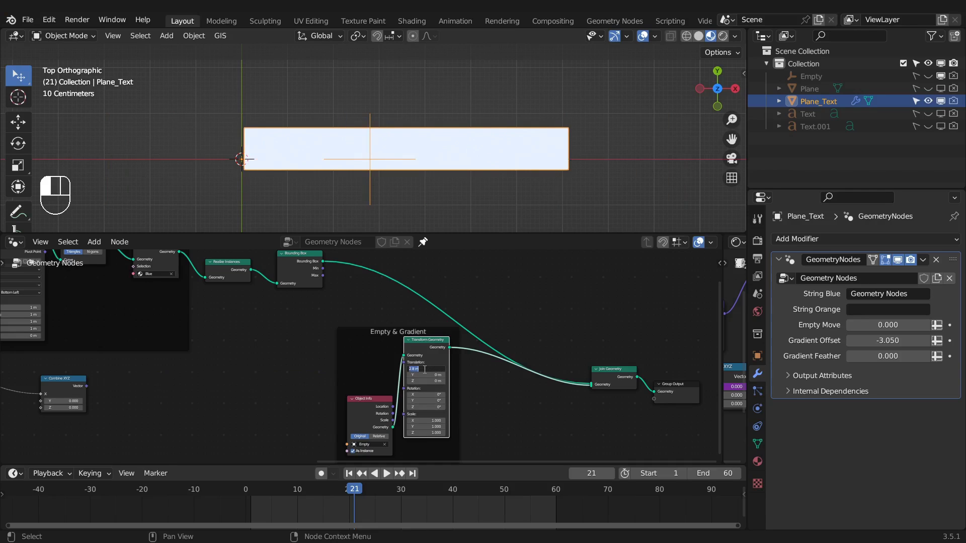
pyautogui.write('0')
pyautogui.press('Return')
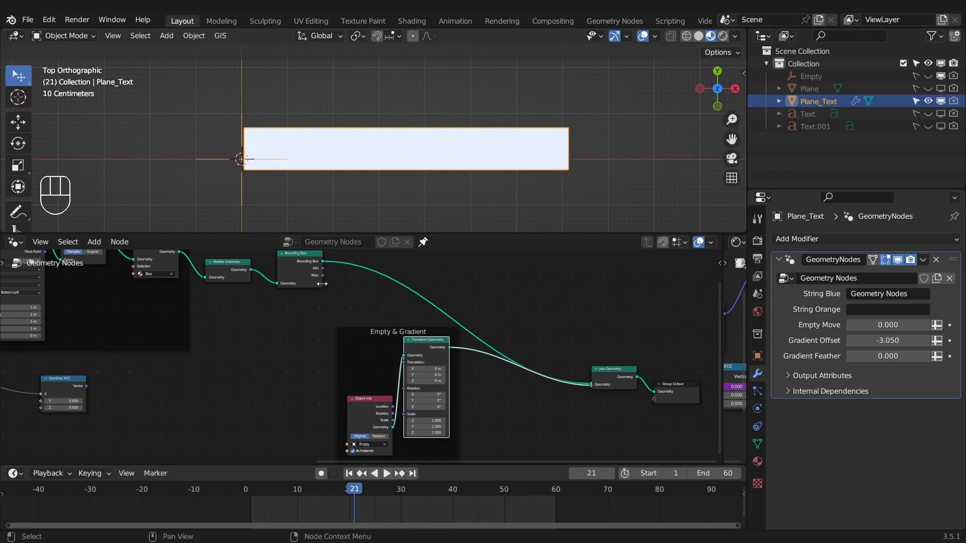
# Connect the Bounding Box's Max output to Transform Geometry's Translation and inspect the empty's position and the Max vector
pyautogui.moveTo(322, 276); pyautogui.dragTo(403, 366)
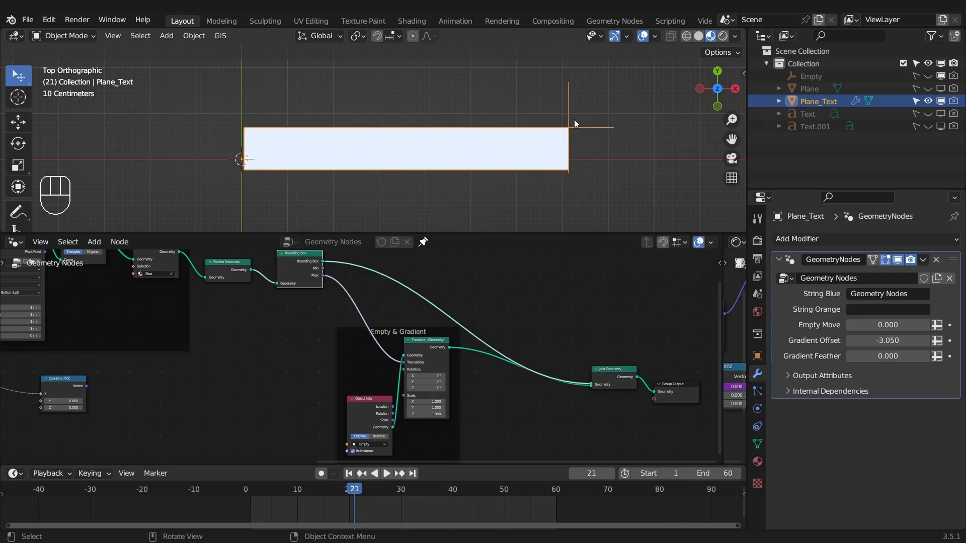
pyautogui.scroll(1, 538, 181)
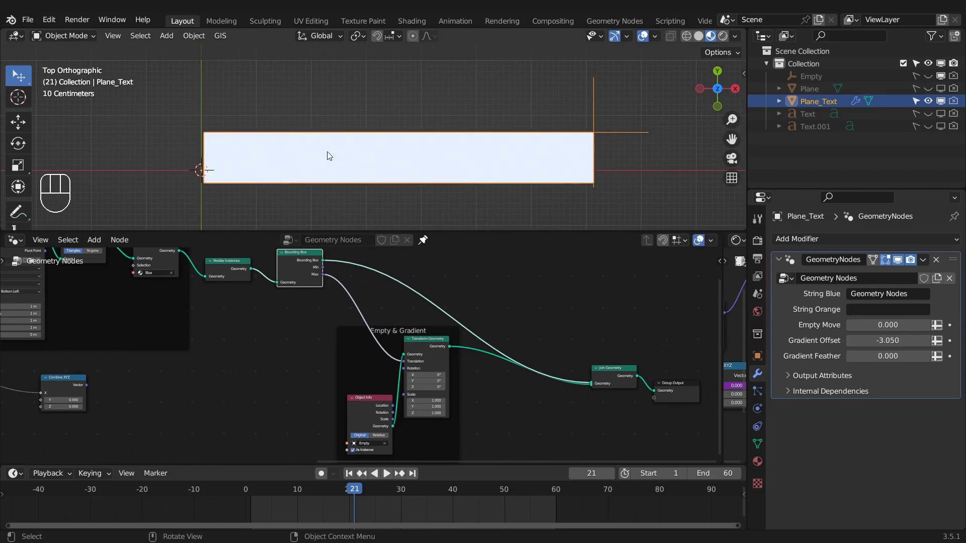
pyautogui.moveTo(501, 185)
pyautogui.mouseDown(button='middle')
pyautogui.moveTo(502, 95)
pyautogui.moveTo(503, 164)
pyautogui.moveTo(475, 113)
pyautogui.moveTo(530, 125)
pyautogui.moveTo(523, 151)
pyautogui.moveTo(544, 129)
pyautogui.moveTo(490, 140)
pyautogui.moveTo(483, 170)
pyautogui.moveTo(504, 161)
pyautogui.moveTo(506, 169)
pyautogui.mouseUp(button='middle')
pyautogui.press('KP_7')
pyautogui.scroll(4, 321, 290)
pyautogui.keyDown('shift'); pyautogui.moveTo(337, 270); pyautogui.dragTo(343, 371, button='middle'); pyautogui.keyUp('shift')
pyautogui.scroll(1, 336, 359)
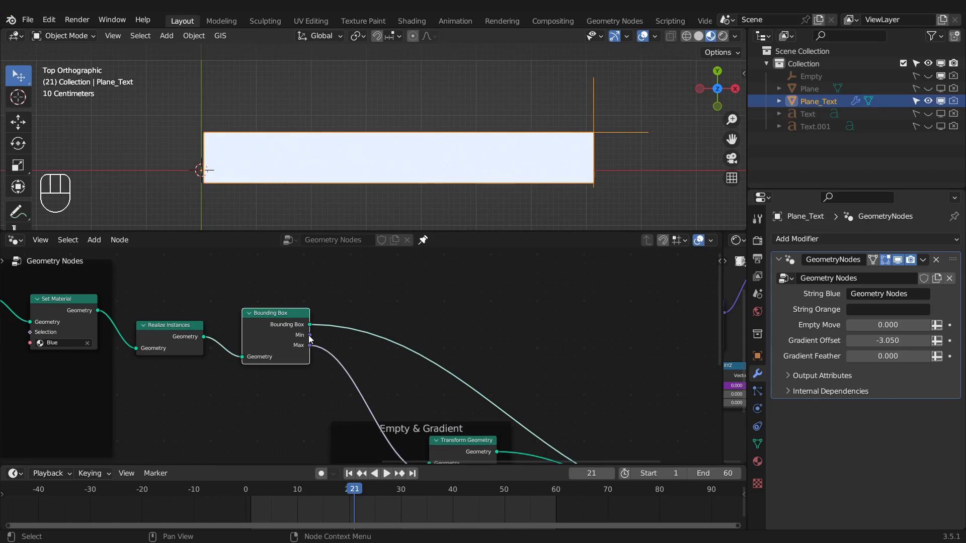
pyautogui.moveTo(309, 347)
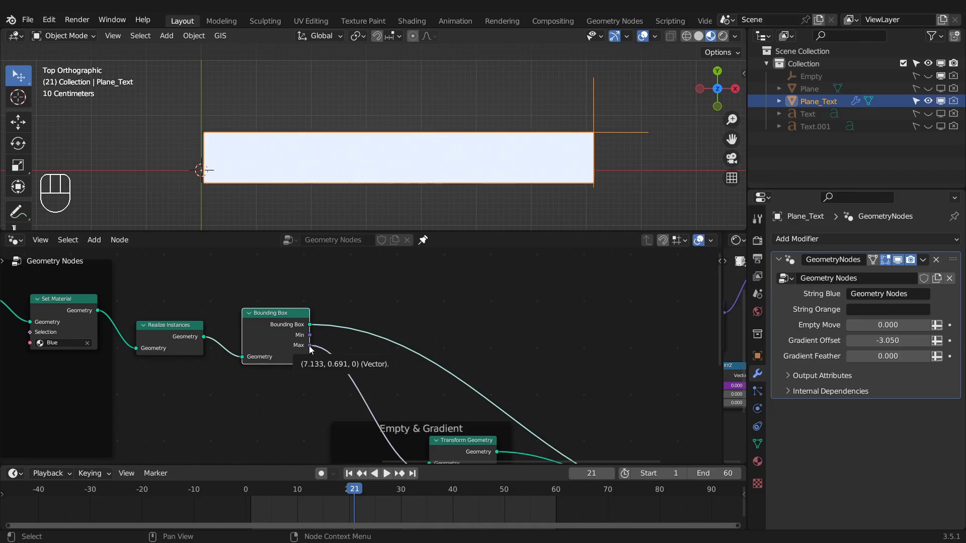
pyautogui.moveTo(437, 402); pyautogui.dragTo(419, 324, button='middle')
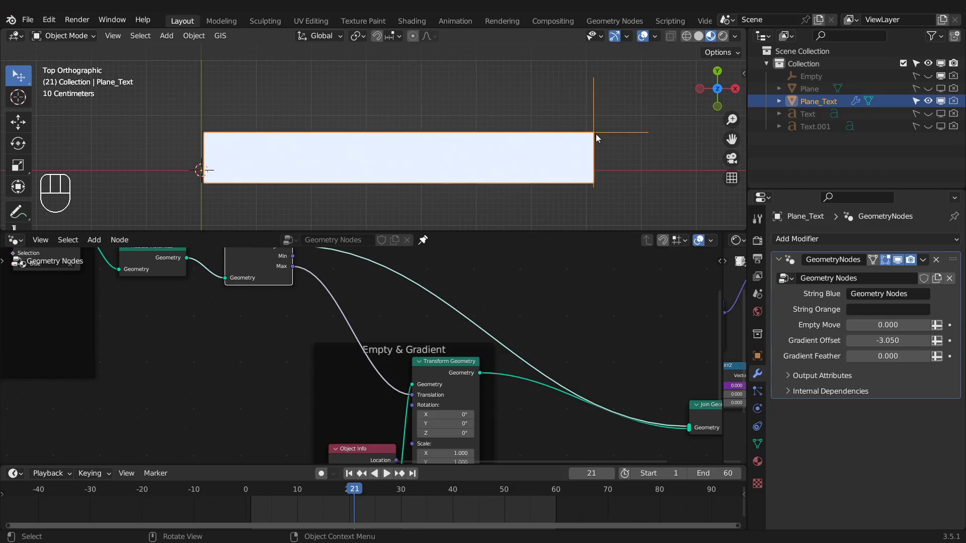
pyautogui.moveTo(313, 259); pyautogui.dragTo(297, 309, button='middle')
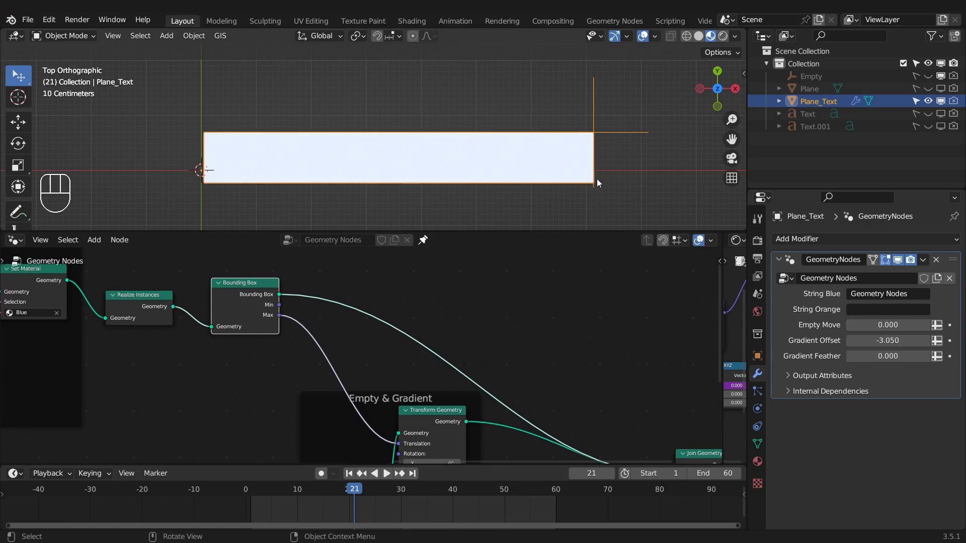
pyautogui.moveTo(268, 309); pyautogui.dragTo(247, 298, button='middle')
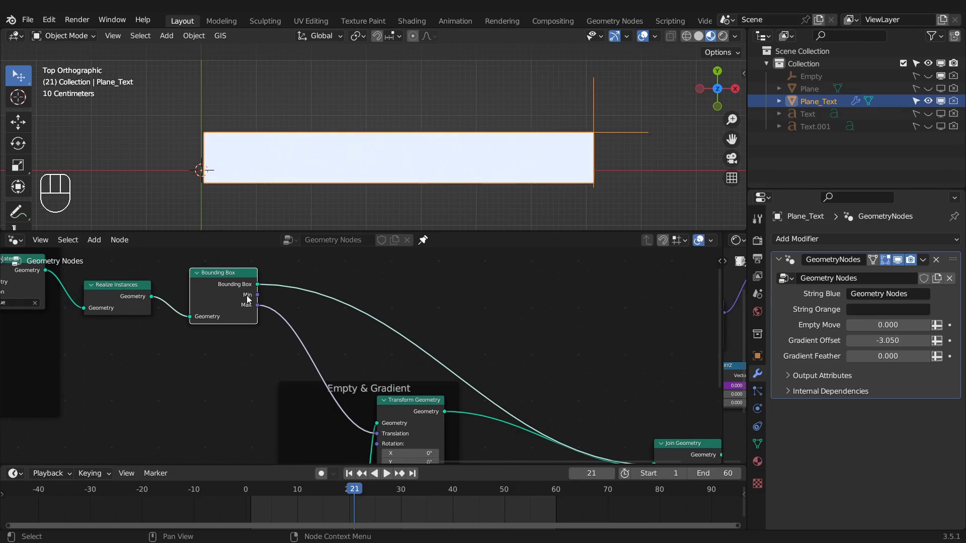
# Connect the Bounding Box's Min output to Transform Geometry's Translation and inspect the empty's position at the box corner
pyautogui.moveTo(258, 295); pyautogui.dragTo(382, 436)
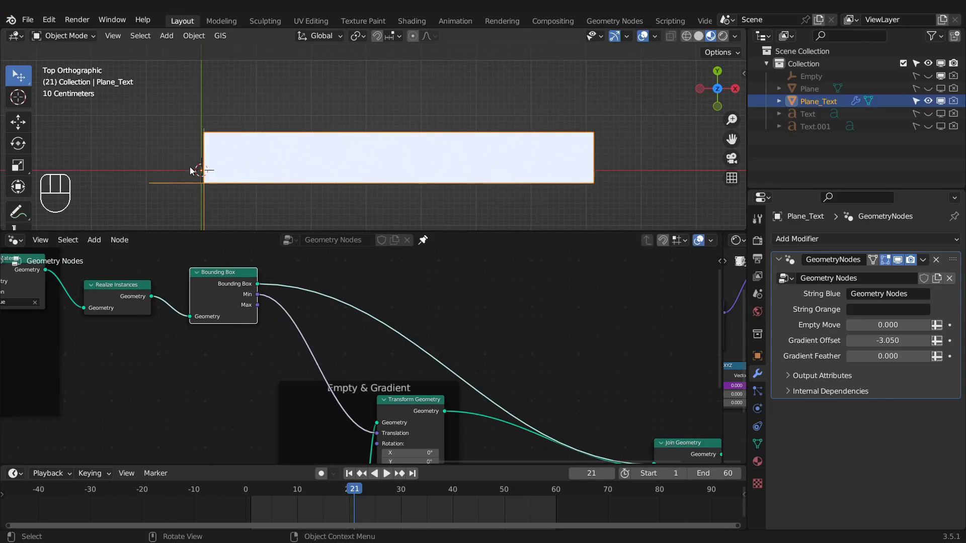
pyautogui.scroll(2, 200, 185)
pyautogui.scroll(-1, 231, 276)
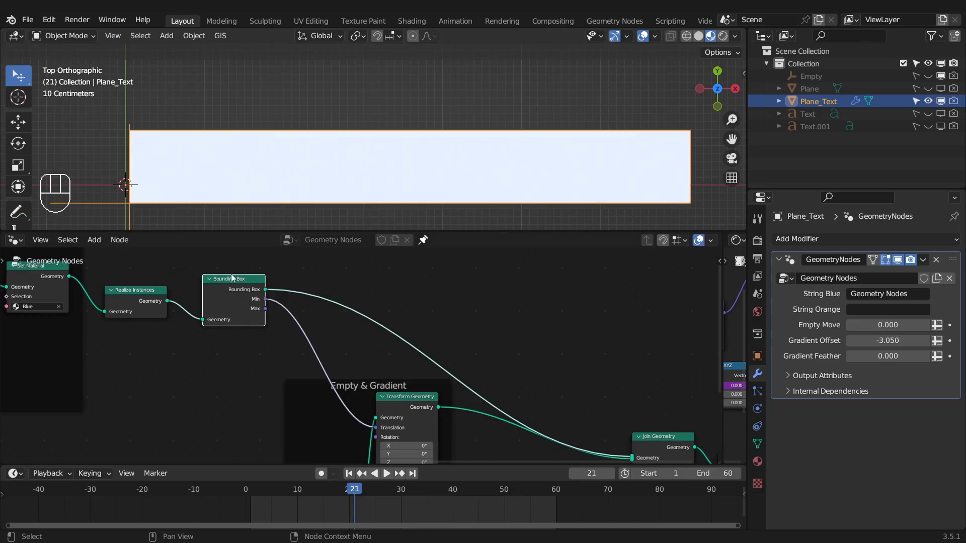
pyautogui.scroll(1, 279, 303)
pyautogui.moveTo(250, 290)
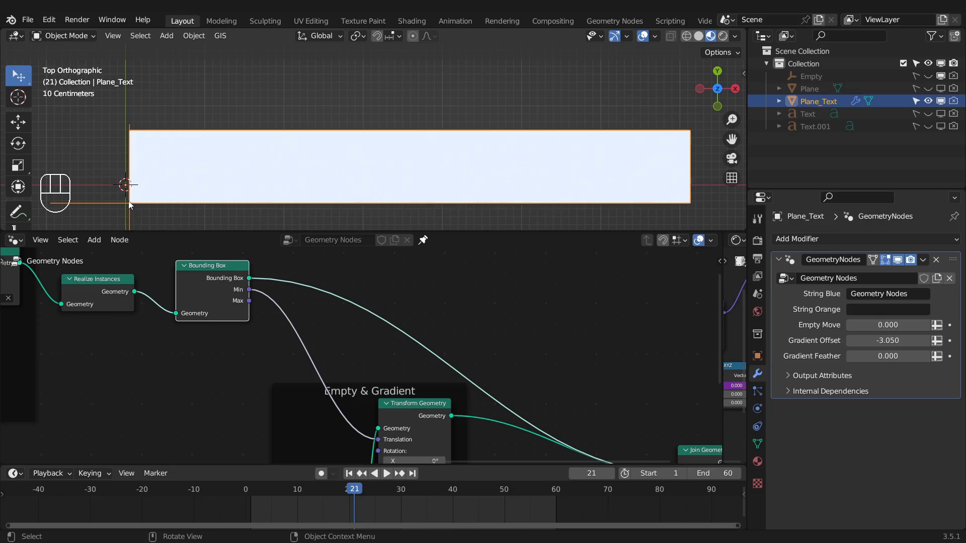
pyautogui.scroll(-1, 188, 181)
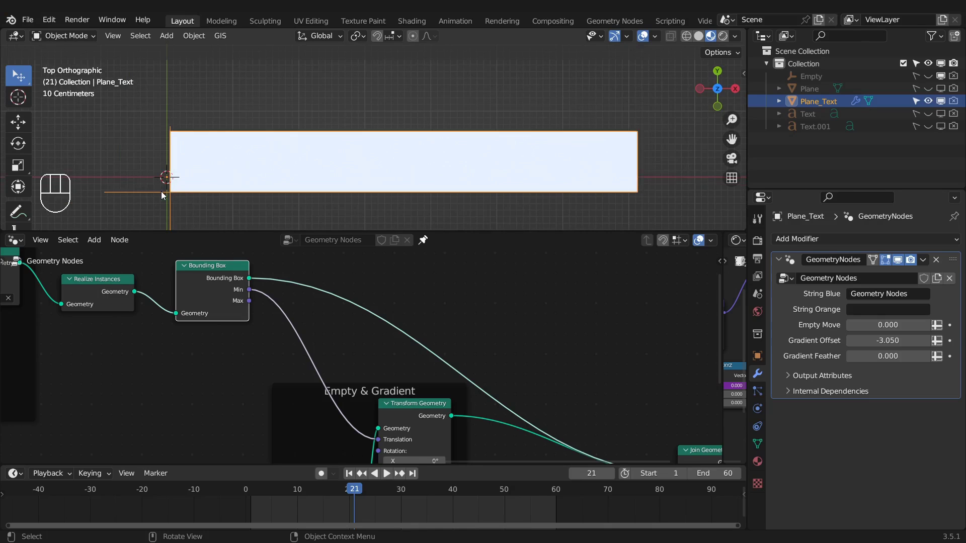
# Add a Map Range node in the free space above the Empty & Gradient frame
pyautogui.scroll(-4, 412, 297)
pyautogui.moveTo(390, 296); pyautogui.dragTo(378, 299, button='middle')
pyautogui.scroll(1, 378, 297)
pyautogui.hotkey('shift', 'a')
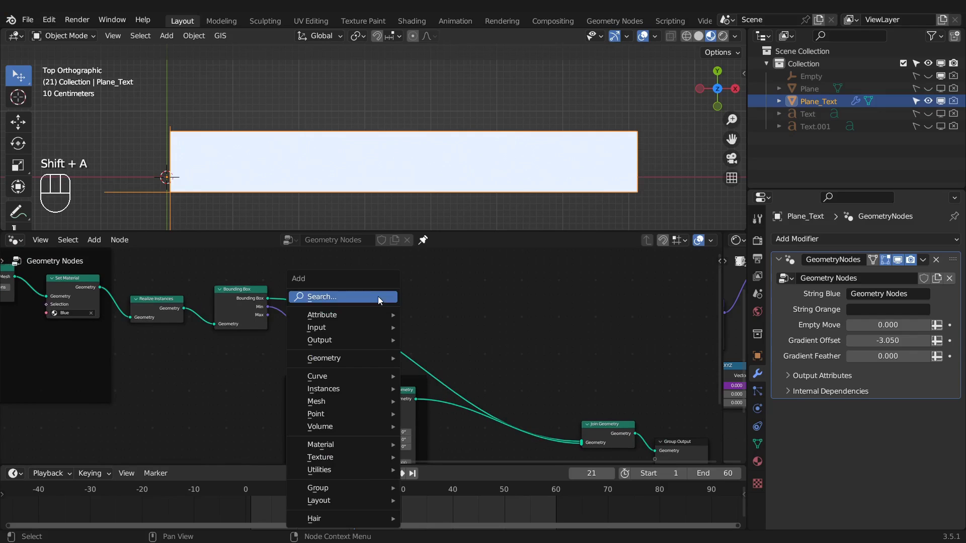
pyautogui.click(378, 297)
pyautogui.write('map ra')
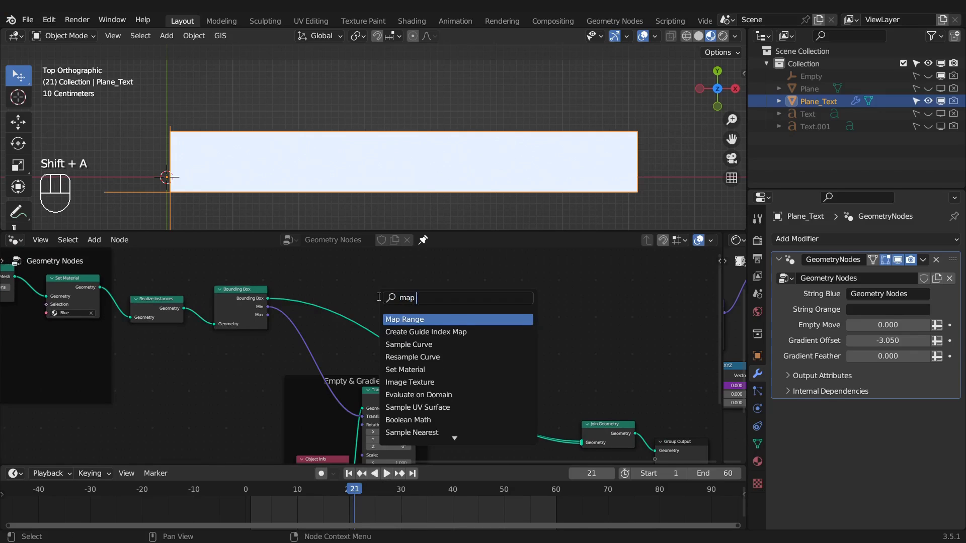
pyautogui.press('Return')
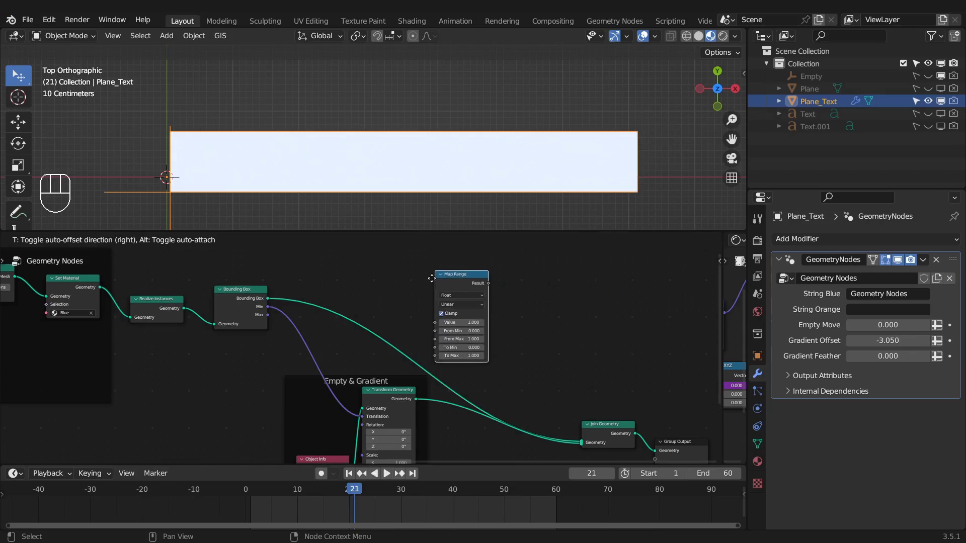
pyautogui.click(433, 278)
# Set the Map Range node's data type to Vector
pyautogui.scroll(3, 445, 305)
pyautogui.moveTo(391, 316); pyautogui.dragTo(316, 341, button='middle')
pyautogui.scroll(1, 392, 313)
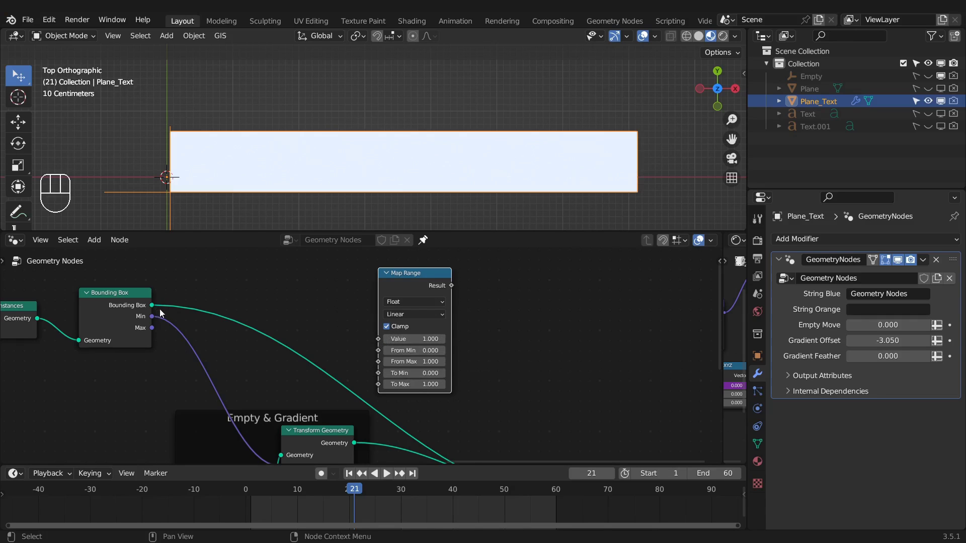
pyautogui.moveTo(153, 316)
pyautogui.click(399, 302)
pyautogui.click(396, 325)
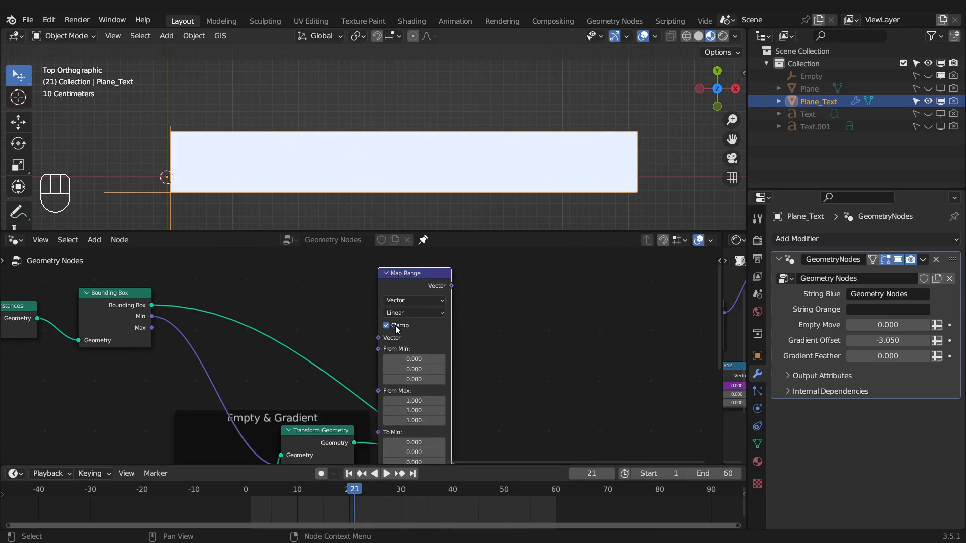
pyautogui.scroll(-2, 406, 333)
pyautogui.moveTo(406, 333); pyautogui.dragTo(416, 294, button='middle')
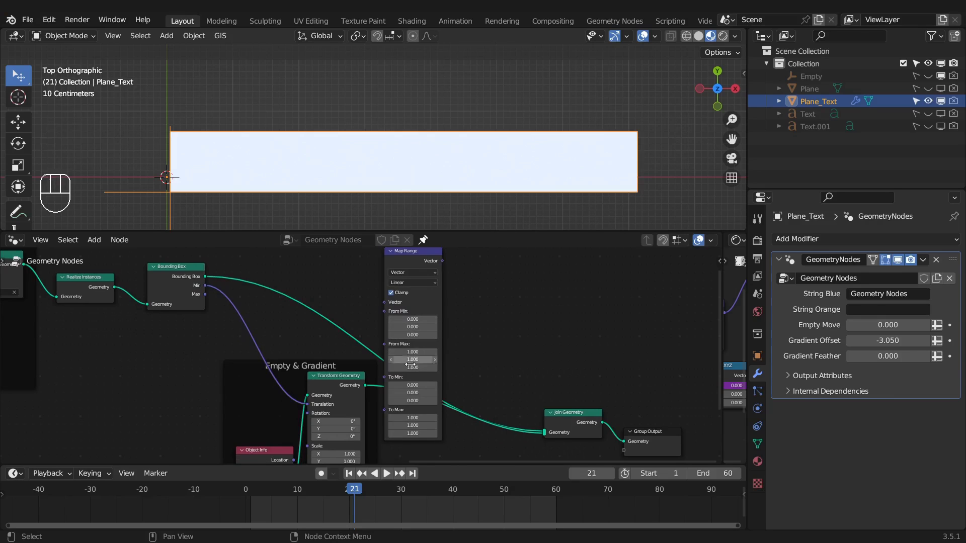
pyautogui.scroll(1, 392, 311)
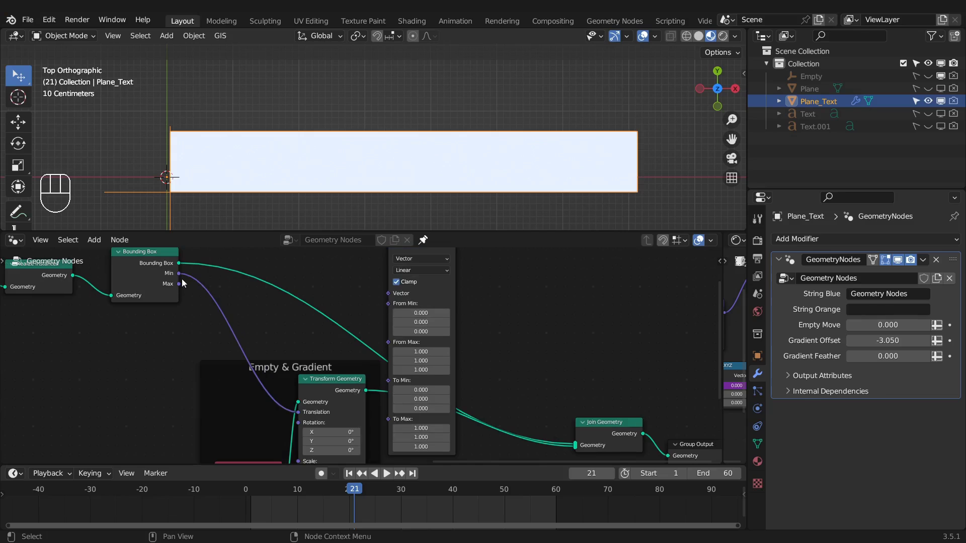
# Connect the Bounding Box's Min and Max outputs to the Map Range's To Min and To Max, and move the Map Range clear of the frame
pyautogui.moveTo(179, 275); pyautogui.dragTo(388, 381)
pyautogui.moveTo(178, 284); pyautogui.dragTo(396, 392)
pyautogui.scroll(-3, 434, 337)
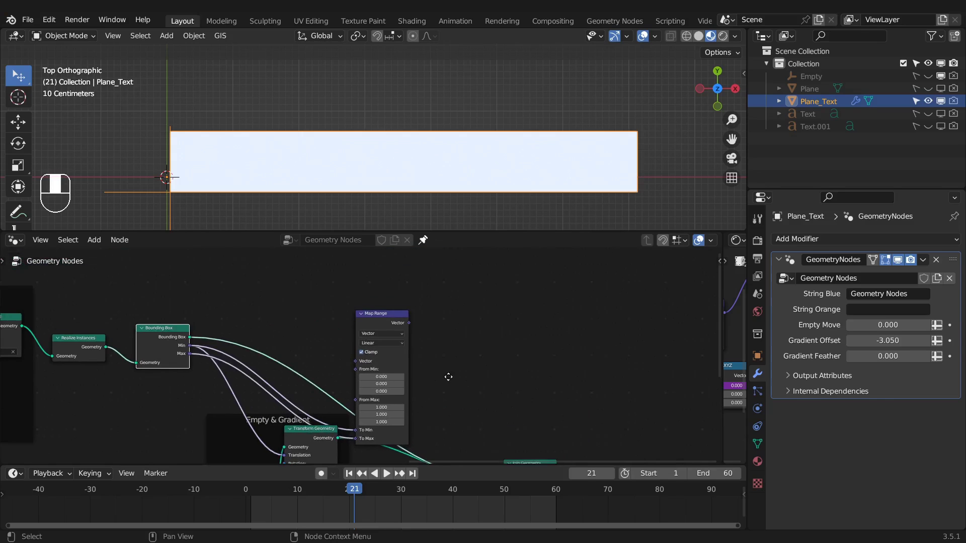
pyautogui.moveTo(379, 321); pyautogui.dragTo(410, 276)
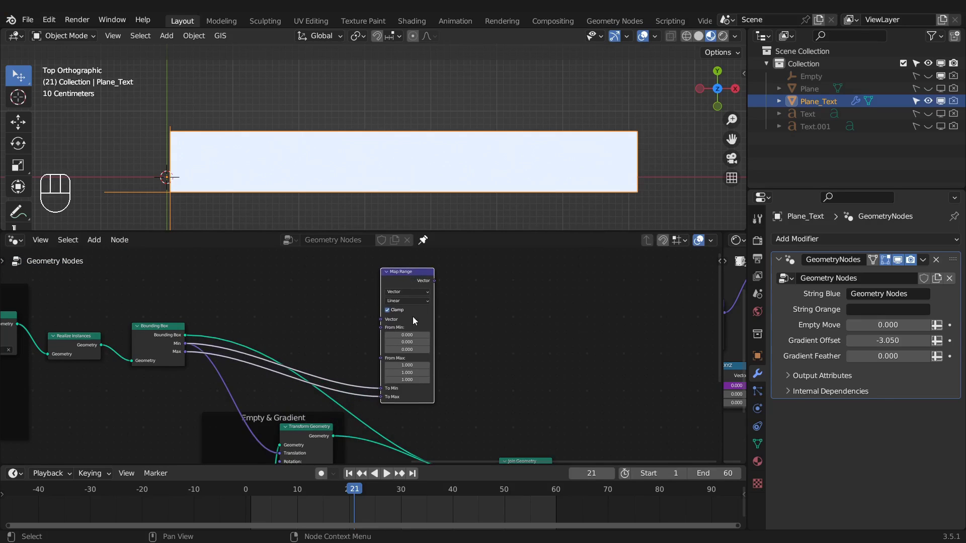
pyautogui.scroll(1, 413, 316)
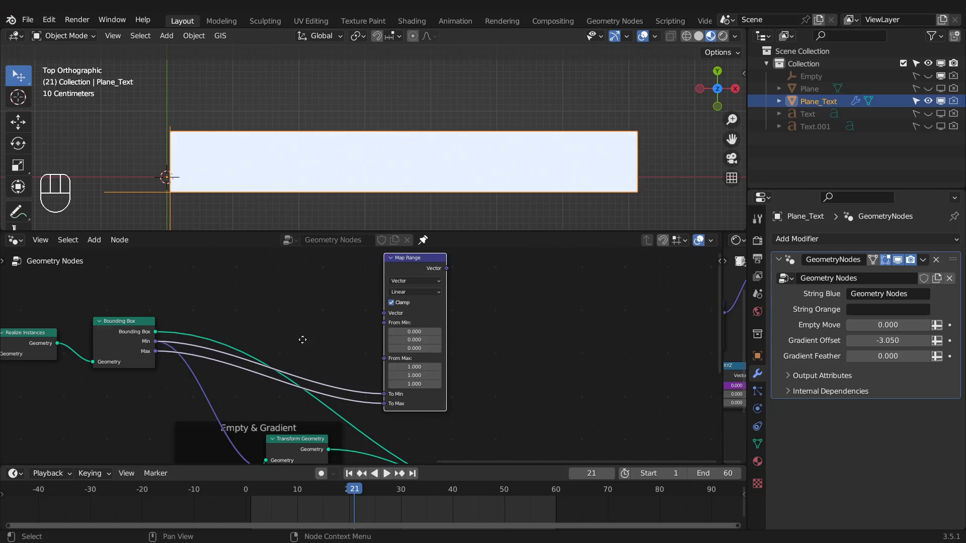
# Place the Map Range between Bounding Box and Transform Geometry, and connect its Vector output to Transform Geometry's Translation
pyautogui.moveTo(155, 354); pyautogui.dragTo(438, 314, button='middle')
pyautogui.scroll(-2, 462, 295)
pyautogui.moveTo(491, 271); pyautogui.dragTo(364, 355)
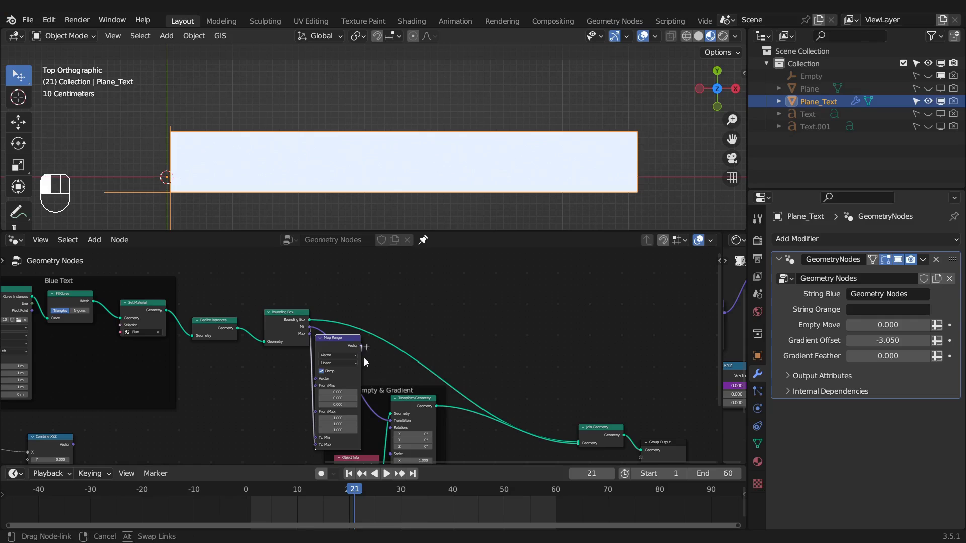
pyautogui.moveTo(377, 402); pyautogui.dragTo(394, 421)
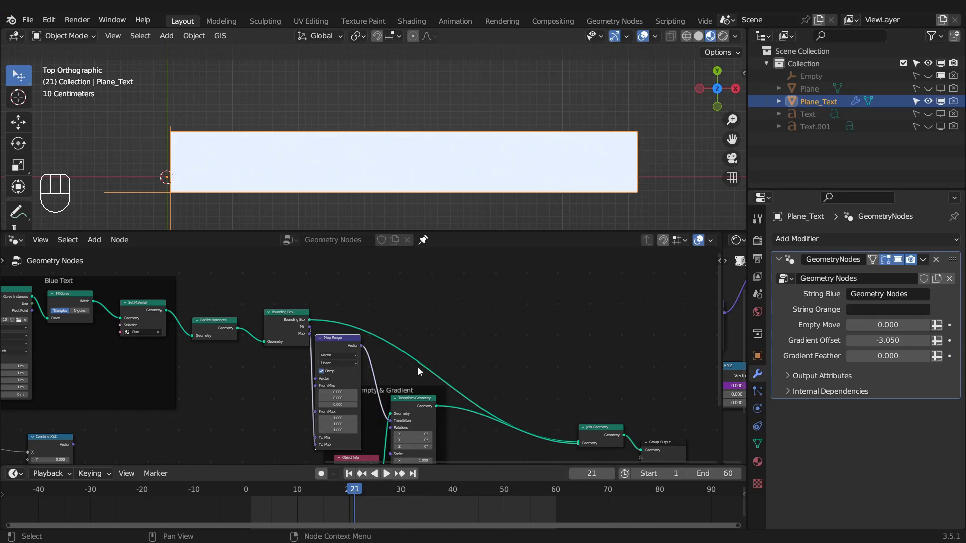
# Add a Vector input node feeding the Map Range's Vector input
pyautogui.scroll(4, 399, 343)
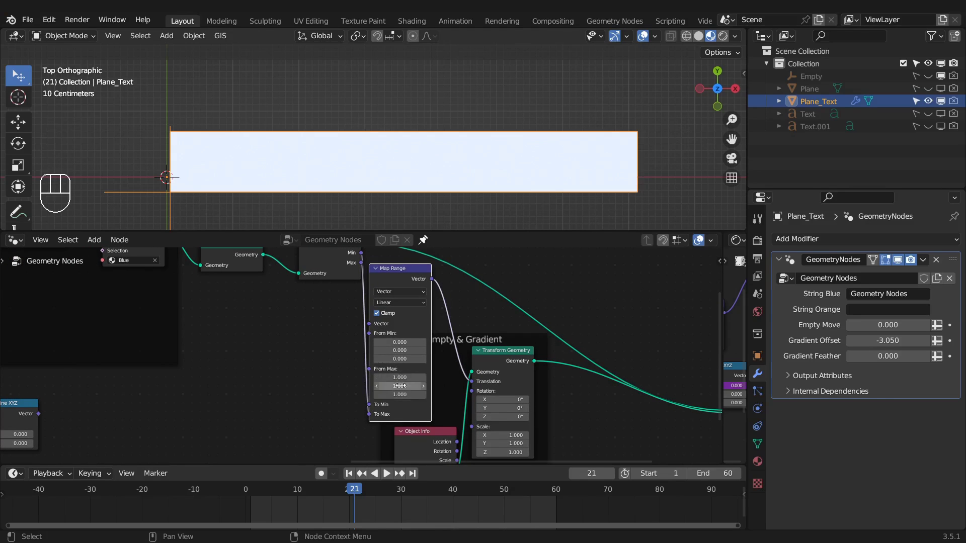
pyautogui.moveTo(314, 338); pyautogui.dragTo(399, 336, button='middle')
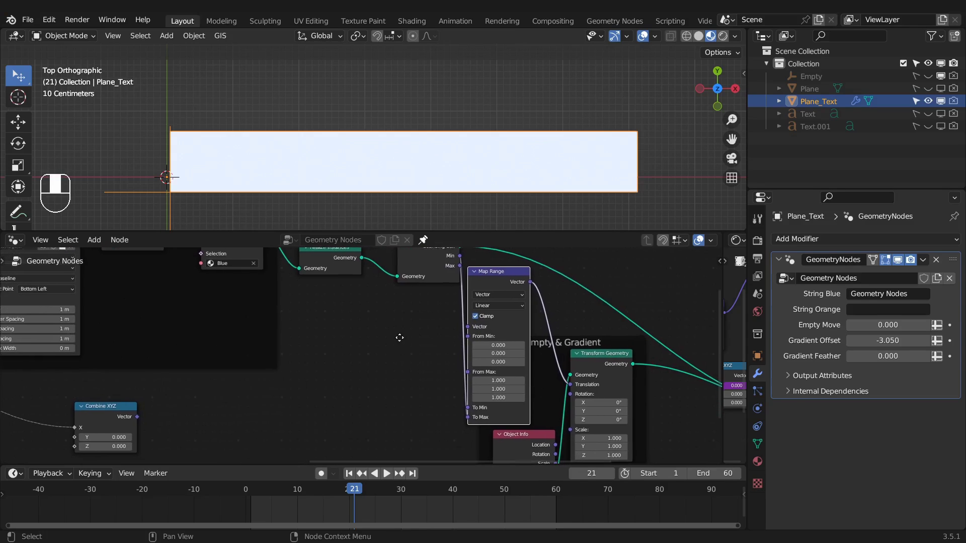
pyautogui.moveTo(466, 327); pyautogui.dragTo(356, 330)
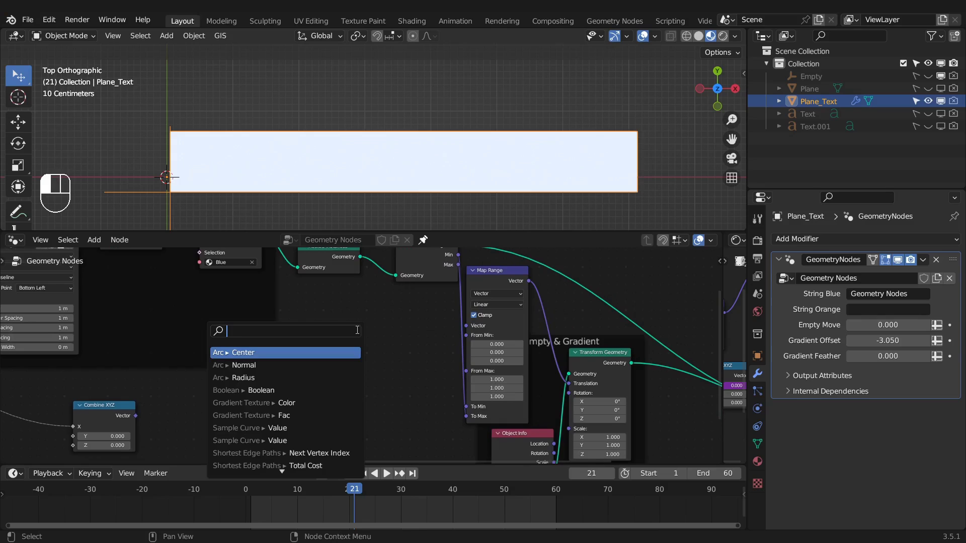
pyautogui.write('vector')
pyautogui.press('Return')
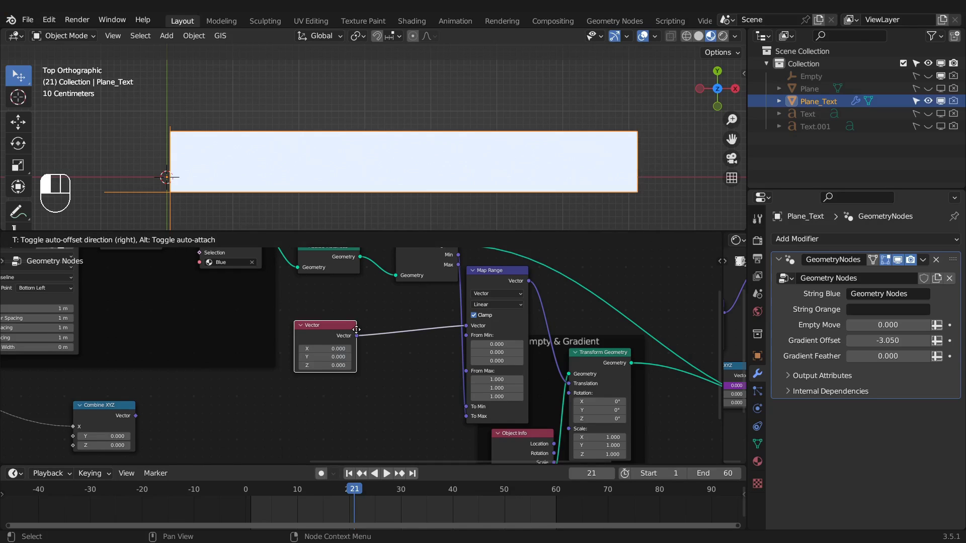
pyautogui.click(477, 328)
pyautogui.moveTo(369, 325); pyautogui.dragTo(297, 334, button='middle')
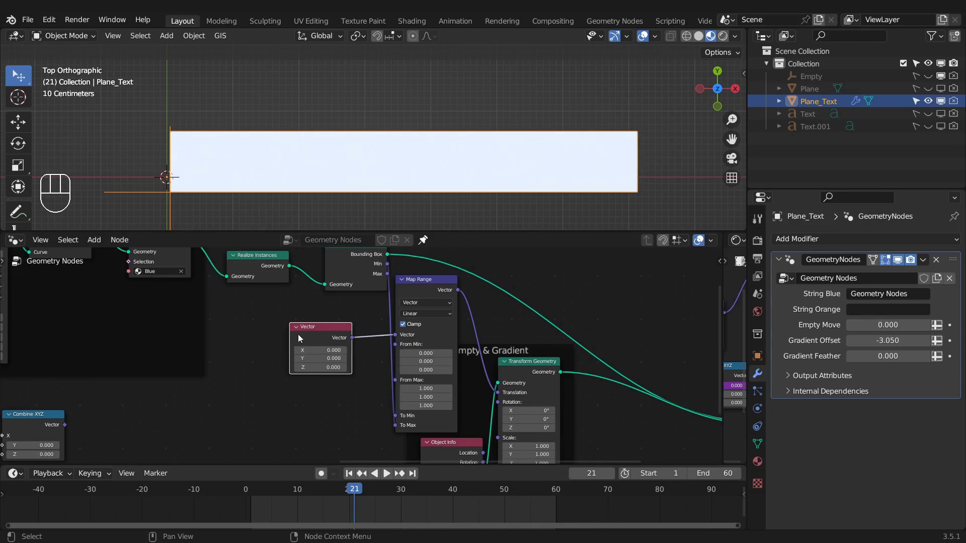
# Vary the Vector node's X with Map Range clamping on and off to test the empty's travel, and delete the Vector node
pyautogui.click(322, 350)
pyautogui.moveTo(322, 351); pyautogui.dragTo(380, 350)
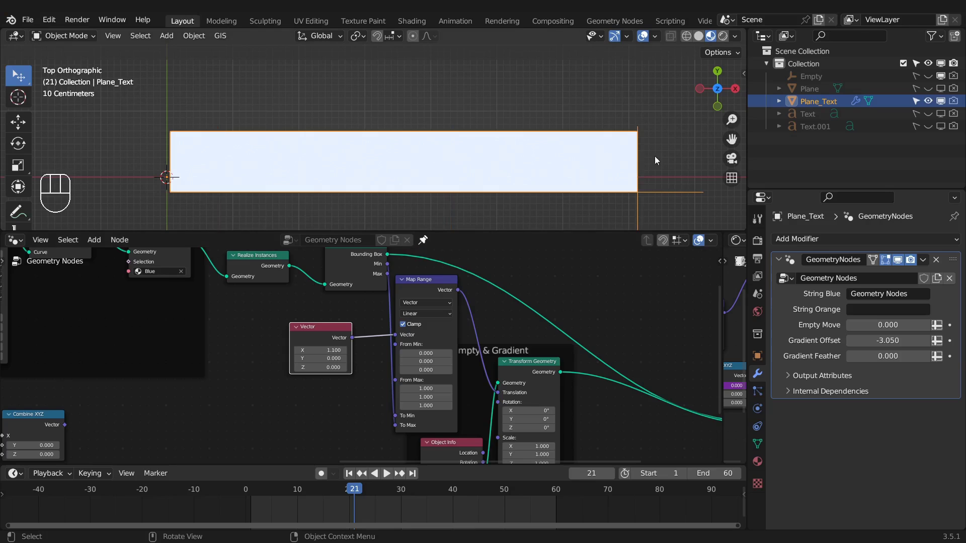
pyautogui.moveTo(318, 351); pyautogui.dragTo(344, 351)
pyautogui.scroll(-4, 525, 149)
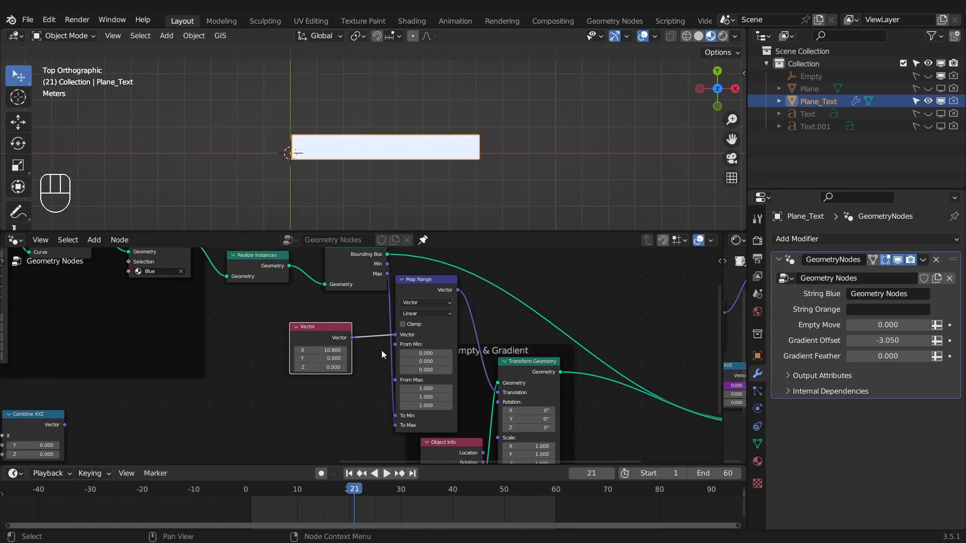
pyautogui.moveTo(332, 351); pyautogui.dragTo(343, 351)
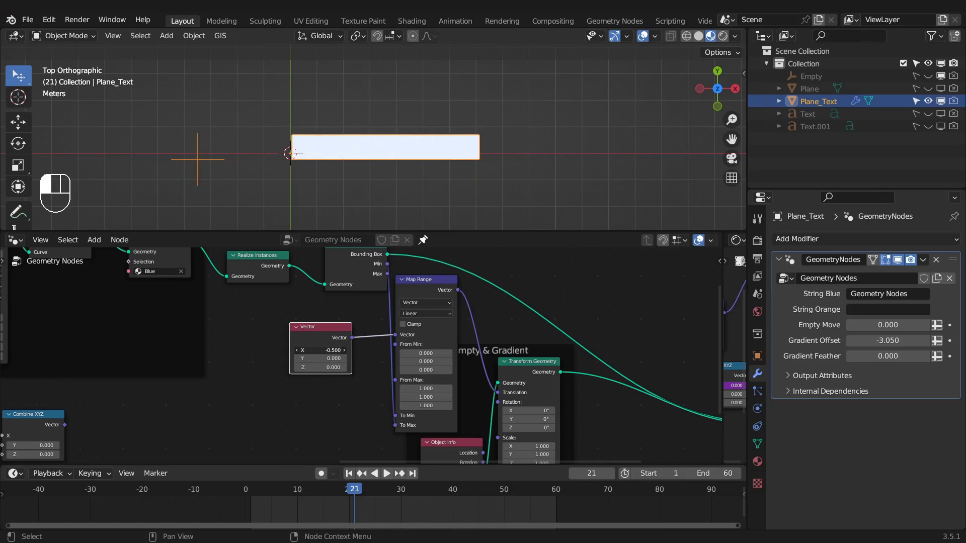
pyautogui.moveTo(333, 351); pyautogui.dragTo(400, 328)
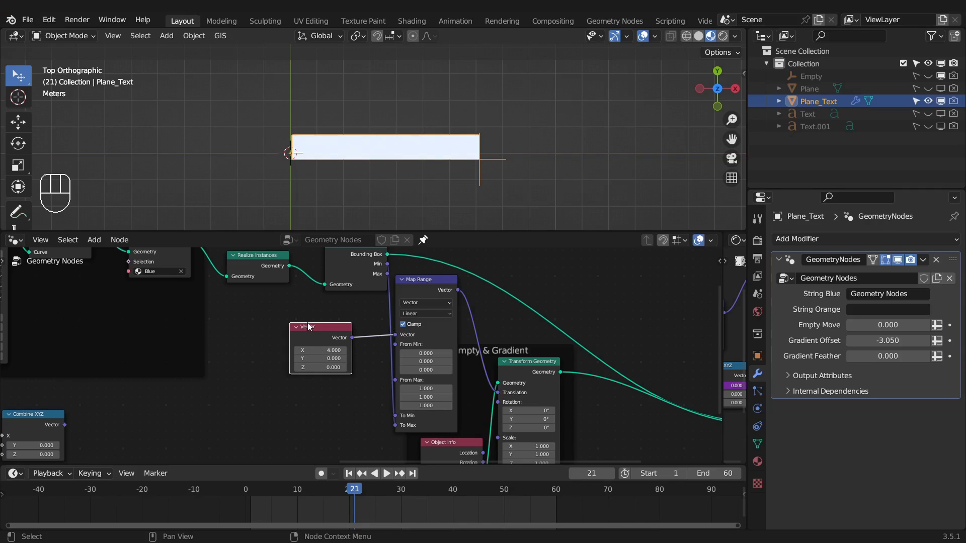
pyautogui.press('x')
# Move the Combine XYZ node closer to the Map Range and connect its Vector output to the Map Range's Vector input
pyautogui.moveTo(290, 336); pyautogui.dragTo(369, 324, button='middle')
pyautogui.scroll(-1, 369, 324)
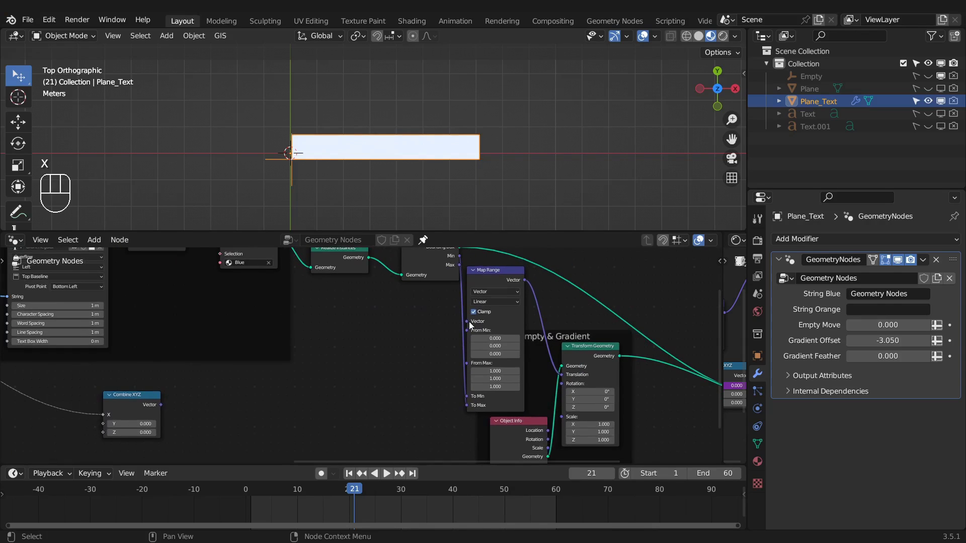
pyautogui.moveTo(125, 366); pyautogui.dragTo(239, 363, button='middle')
pyautogui.moveTo(243, 394); pyautogui.dragTo(325, 374)
pyautogui.moveTo(265, 364); pyautogui.dragTo(548, 383, button='middle')
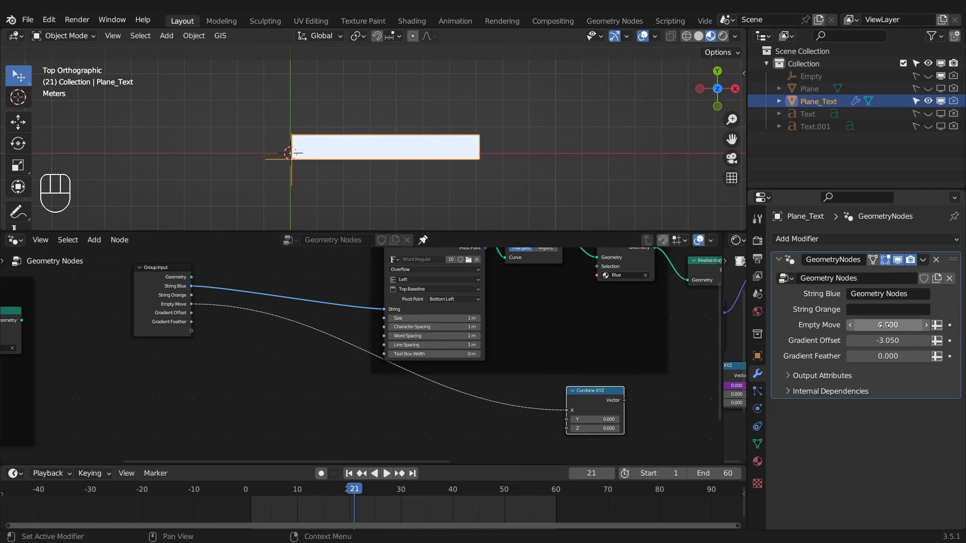
pyautogui.moveTo(624, 349); pyautogui.dragTo(351, 345, button='middle')
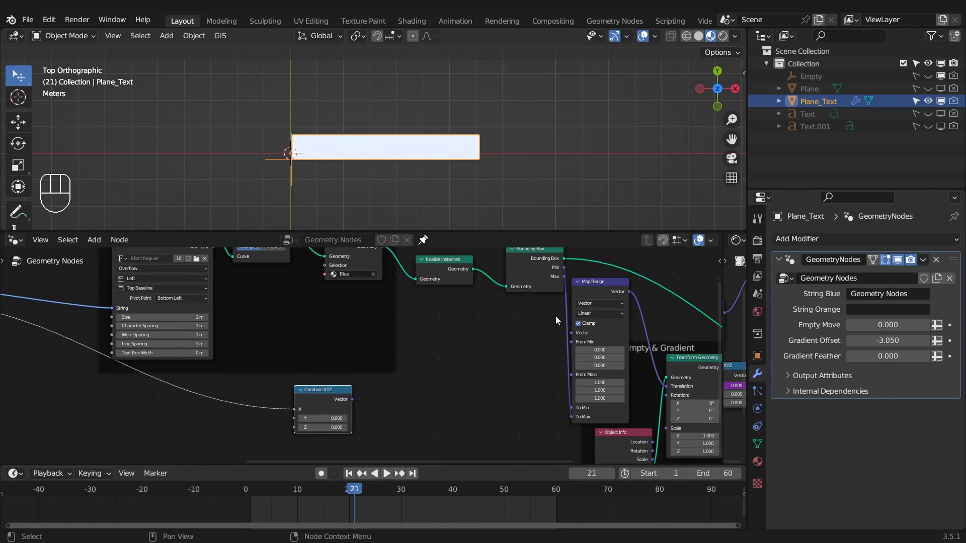
pyautogui.moveTo(571, 332); pyautogui.dragTo(351, 399)
# Vary the modifier's Empty Move value to test the empty's travel along the text box, and reset it to 0
pyautogui.moveTo(898, 327); pyautogui.dragTo(900, 327)
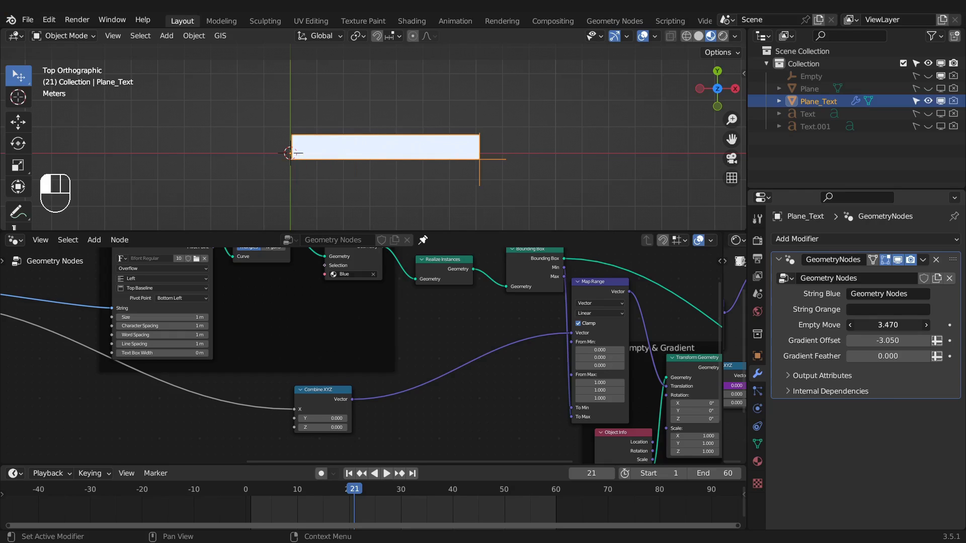
pyautogui.moveTo(900, 327); pyautogui.dragTo(858, 327)
pyautogui.moveTo(858, 327); pyautogui.dragTo(851, 327)
pyautogui.write('0')
pyautogui.press('Return')
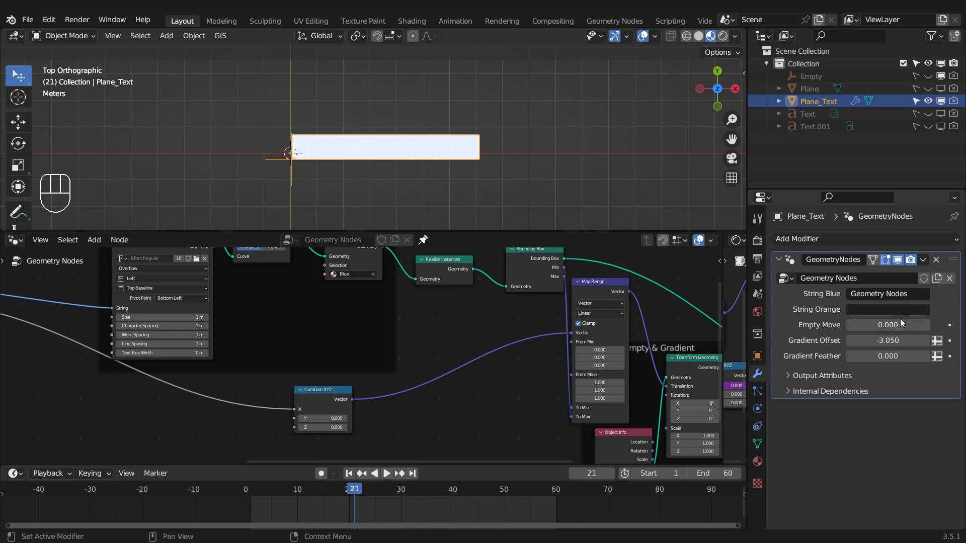
# Limit the node group's Empty Move input to a minimum of 0 and a maximum of 1
pyautogui.press('n')
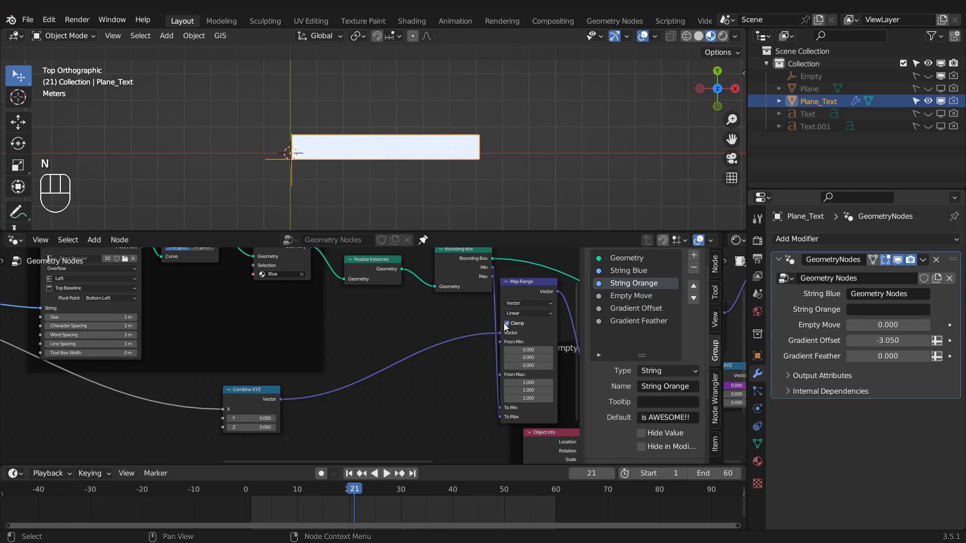
pyautogui.moveTo(580, 318); pyautogui.dragTo(536, 318)
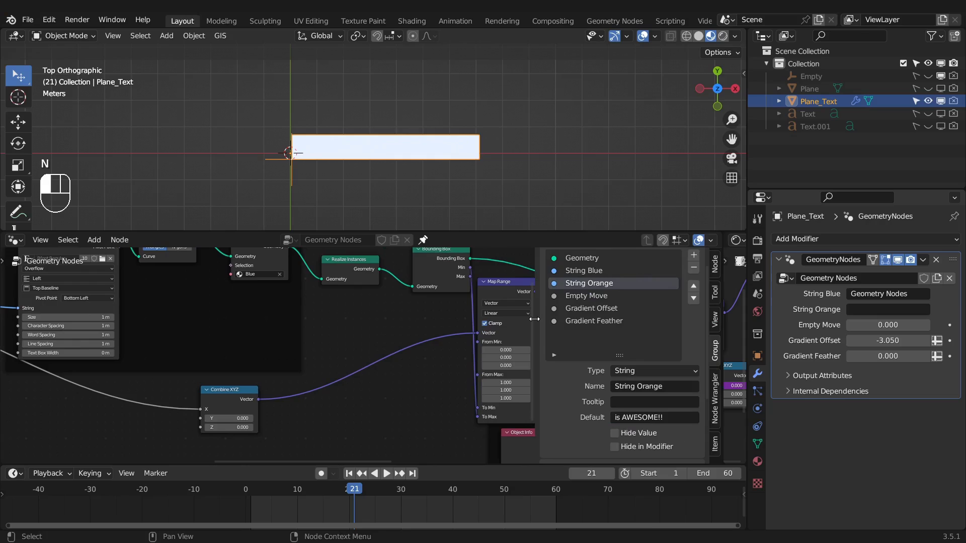
pyautogui.click(588, 295)
pyautogui.scroll(-2, 637, 372)
pyautogui.scroll(-3, 637, 371)
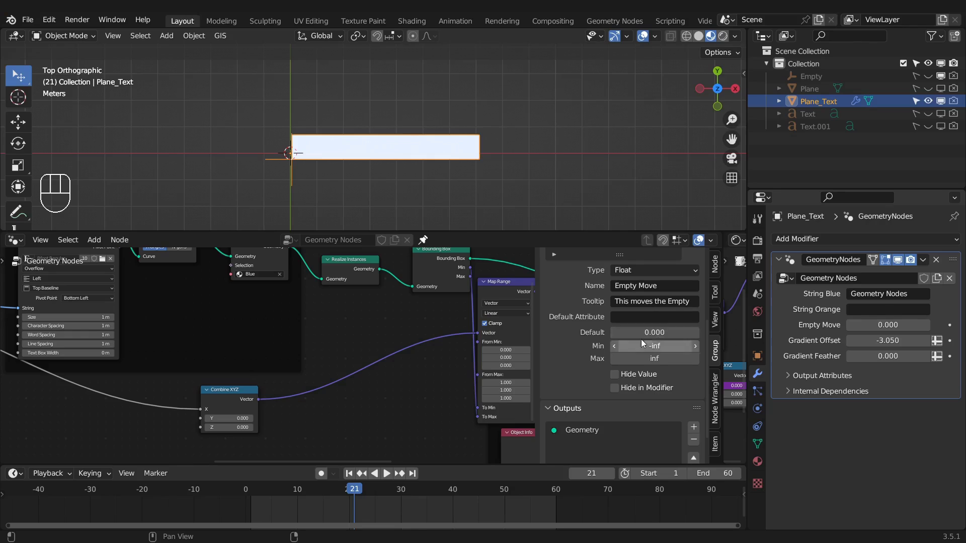
pyautogui.click(655, 346)
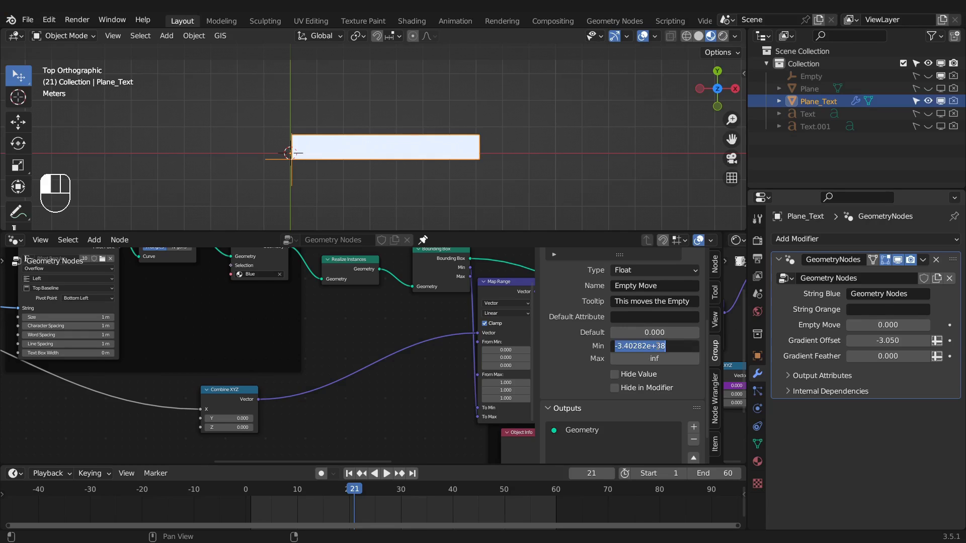
pyautogui.write('0')
pyautogui.press('Tab')
pyautogui.write('1')
pyautogui.press('Return')
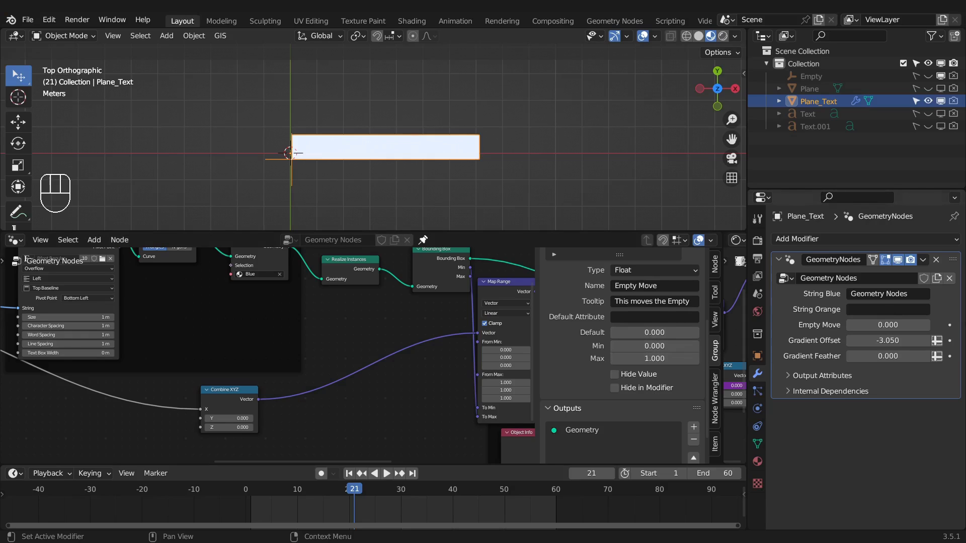
# Set Empty Move to 1 and extend the String Blue text after "Geometry Nodes" with "is awesome!!" to test a longer title
pyautogui.click(886, 325)
pyautogui.click(913, 294)
pyautogui.click(912, 294)
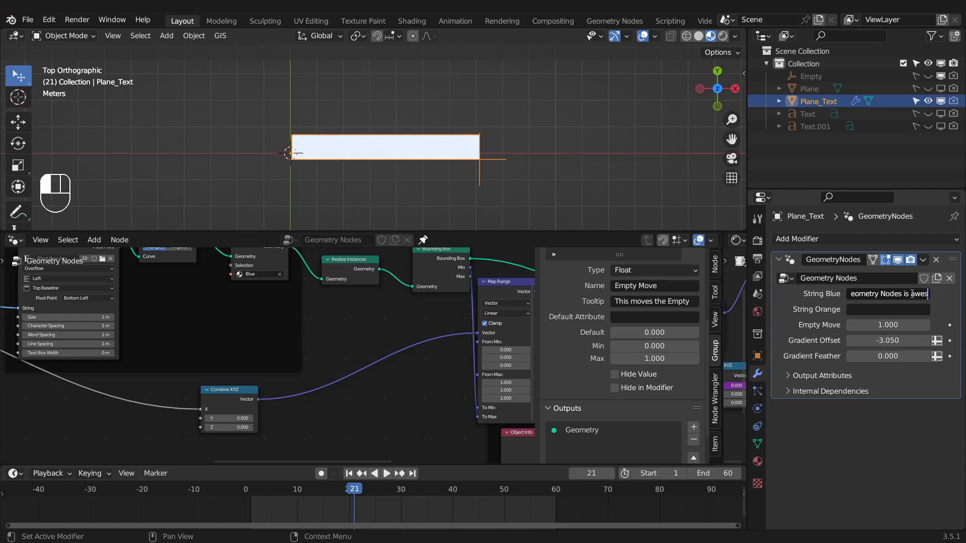
pyautogui.write('!!')
pyautogui.press('Return')
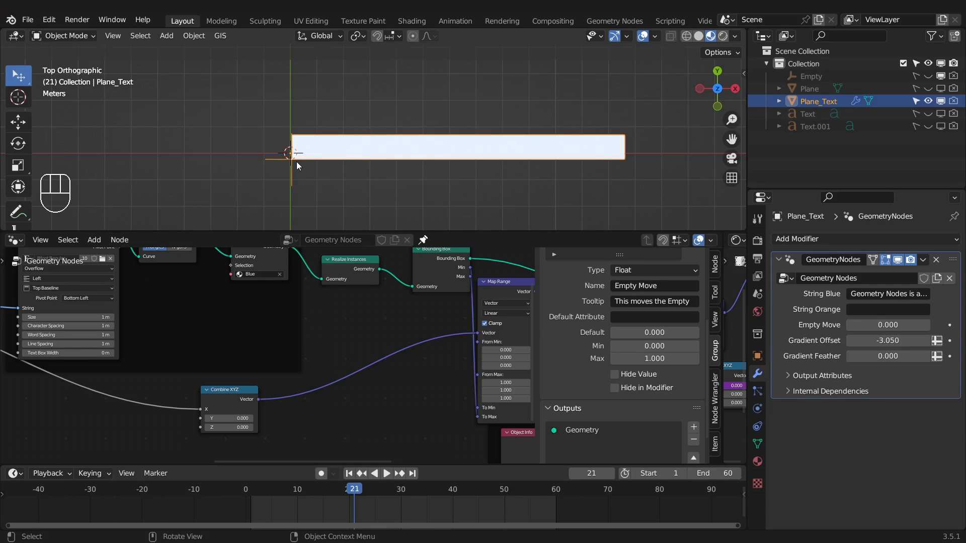
# Keyframe Empty Move at 0 on frame 20 and at 1 on frame 40
pyautogui.moveTo(355, 491)
pyautogui.mouseDown()
pyautogui.moveTo(341, 493)
pyautogui.moveTo(351, 492)
pyautogui.mouseUp()
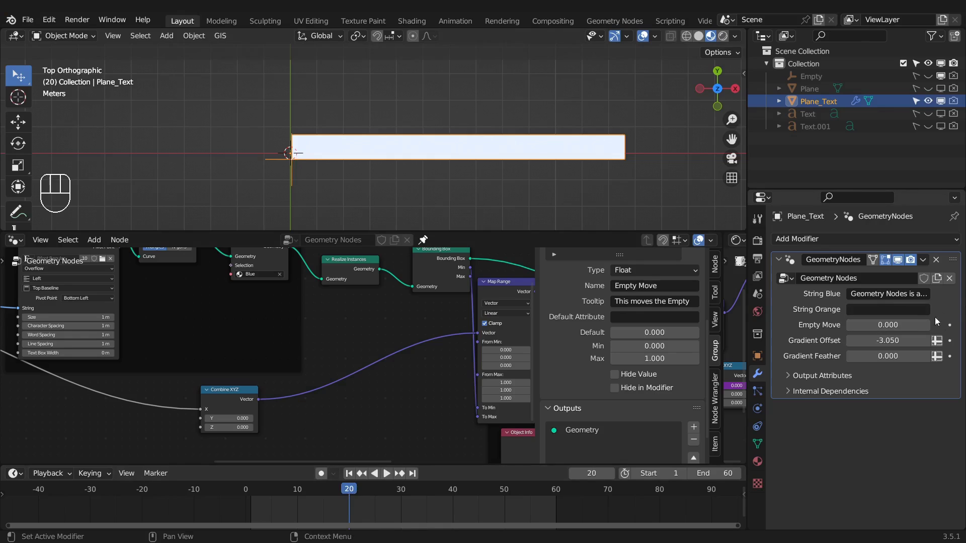
pyautogui.click(949, 325)
pyautogui.moveTo(406, 492); pyautogui.dragTo(454, 489)
pyautogui.click(899, 322)
pyautogui.click(950, 324)
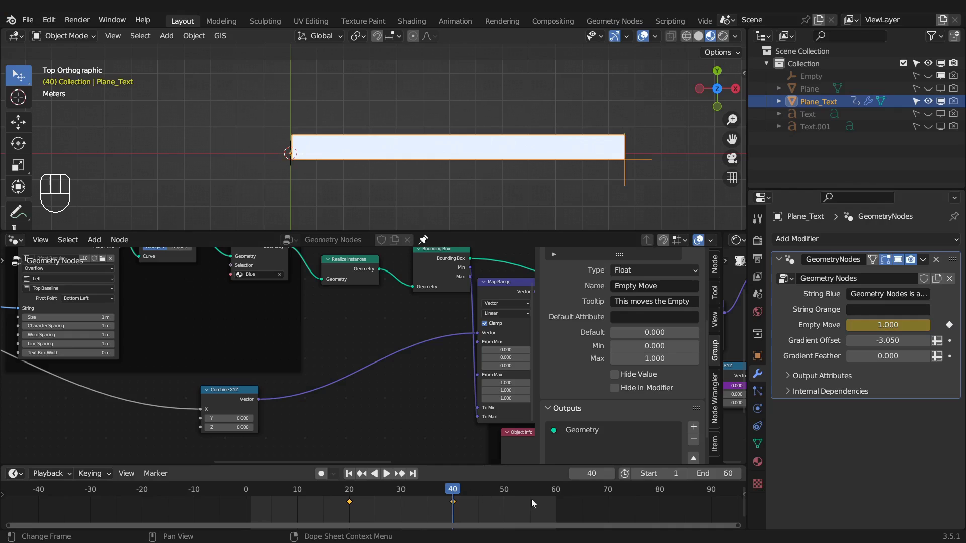
# Play the animation while changing String Blue to "Hi" and to "Hi, my name is" plus the presenter's first name
pyautogui.press('space')
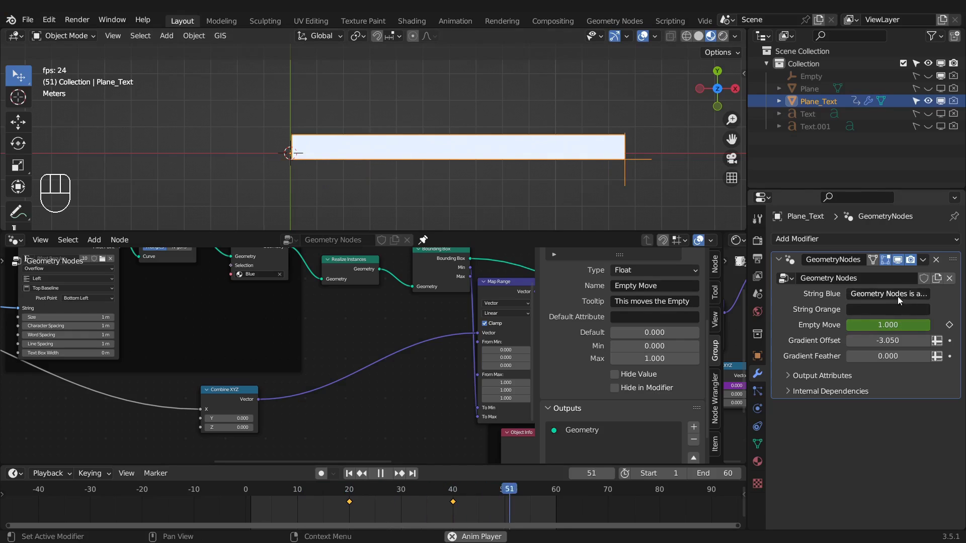
pyautogui.write('Hi')
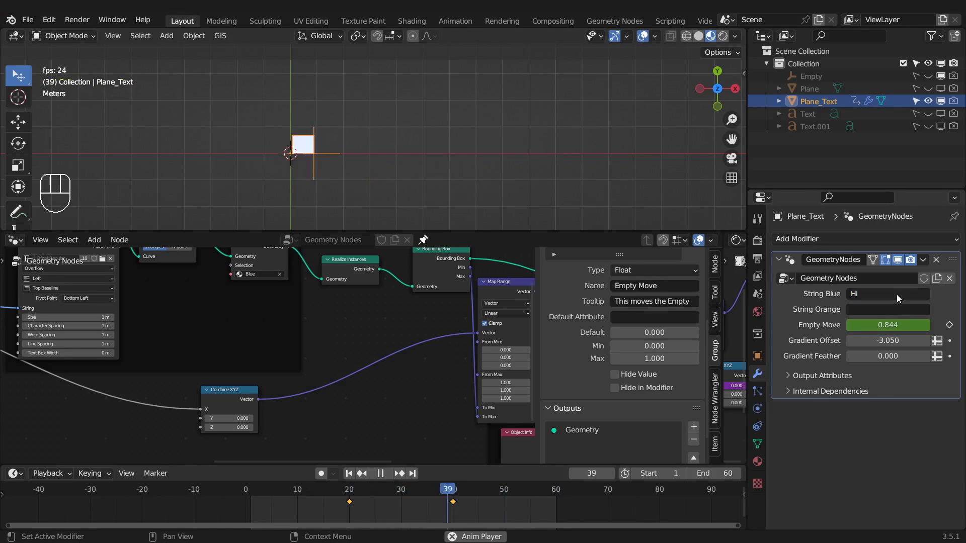
pyautogui.click(897, 294)
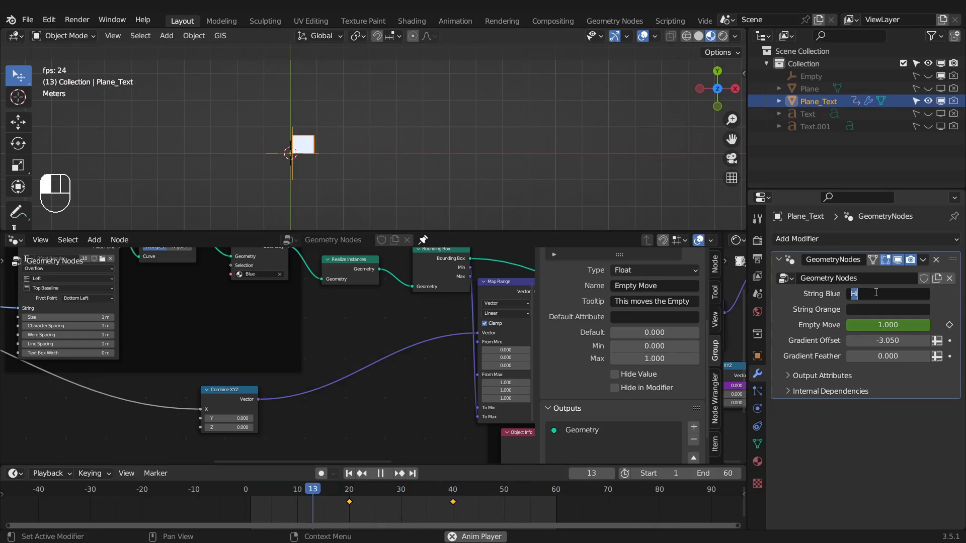
pyautogui.write('Hi, my name is Justin')
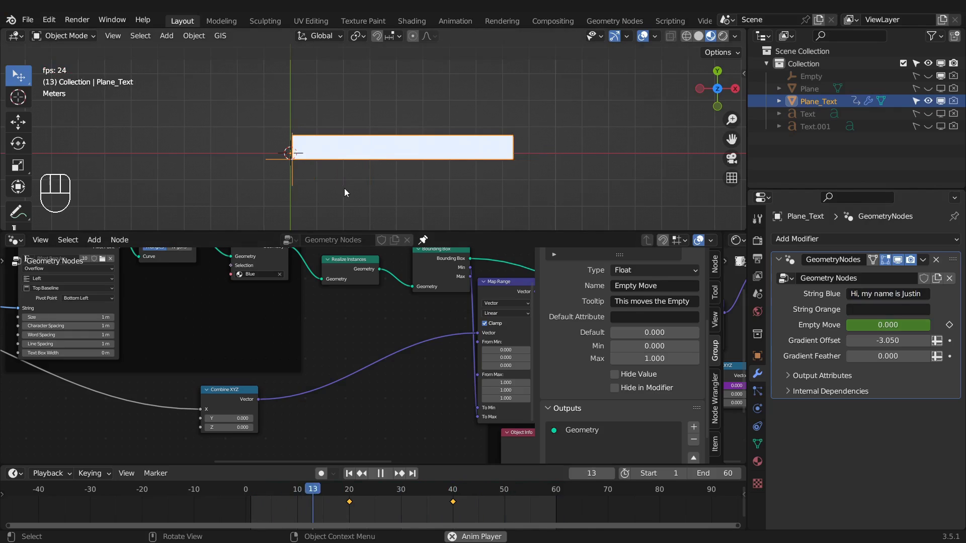
# Replace the Bounding Box link into Join Geometry with the Realize Instances geometry, moving the Bounding Box node below that link
pyautogui.moveTo(304, 295); pyautogui.dragTo(316, 379, button='middle')
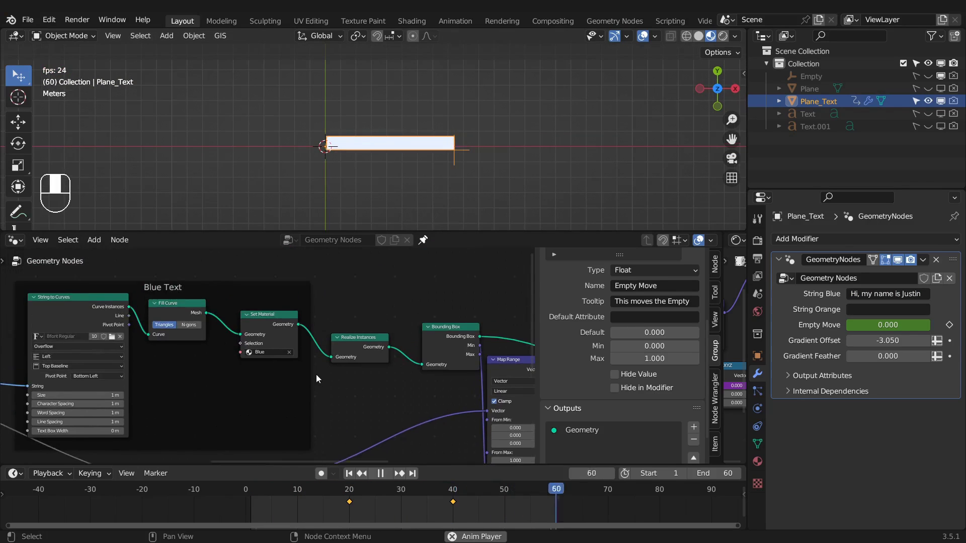
pyautogui.scroll(-3, 316, 375)
pyautogui.scroll(-2, 314, 286)
pyautogui.moveTo(334, 319); pyautogui.dragTo(217, 274, button='middle')
pyautogui.scroll(2, 266, 274)
pyautogui.moveTo(199, 280)
pyautogui.mouseDown()
pyautogui.moveTo(181, 307)
pyautogui.moveTo(187, 283)
pyautogui.moveTo(202, 276)
pyautogui.mouseUp()
pyautogui.moveTo(380, 306)
pyautogui.keyDown('ctrl'); pyautogui.mouseDown(button='right')
pyautogui.moveTo(322, 341)
pyautogui.moveTo(302, 341)
pyautogui.mouseUp(button='right'); pyautogui.keyUp('ctrl')
pyautogui.moveTo(205, 284); pyautogui.dragTo(181, 319)
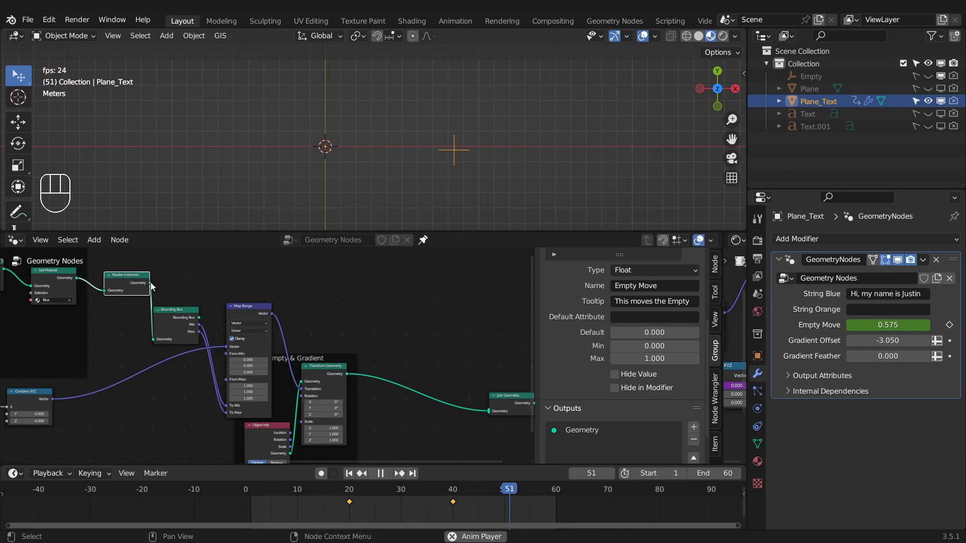
pyautogui.moveTo(150, 283); pyautogui.dragTo(490, 412)
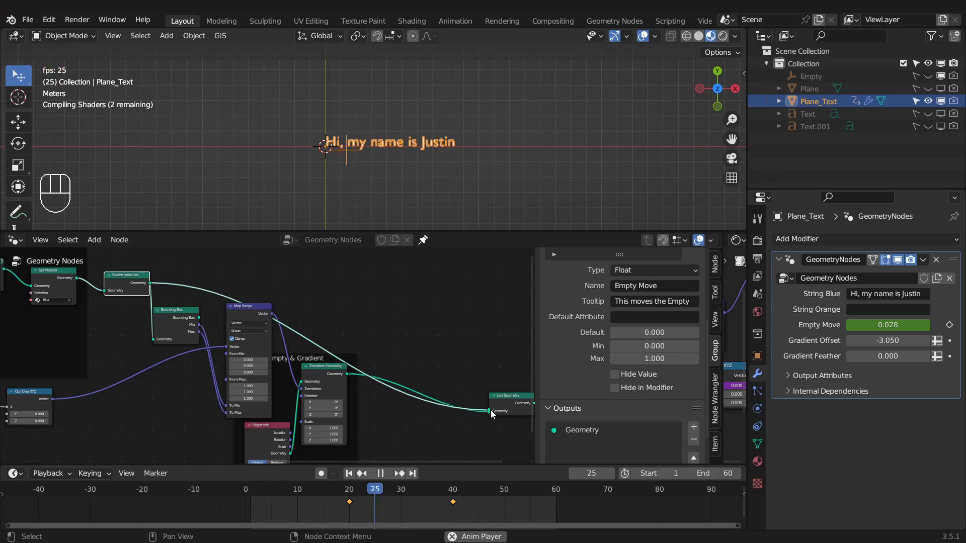
# Set the String Blue text to "Geo" while the animation plays
pyautogui.scroll(5, 379, 164)
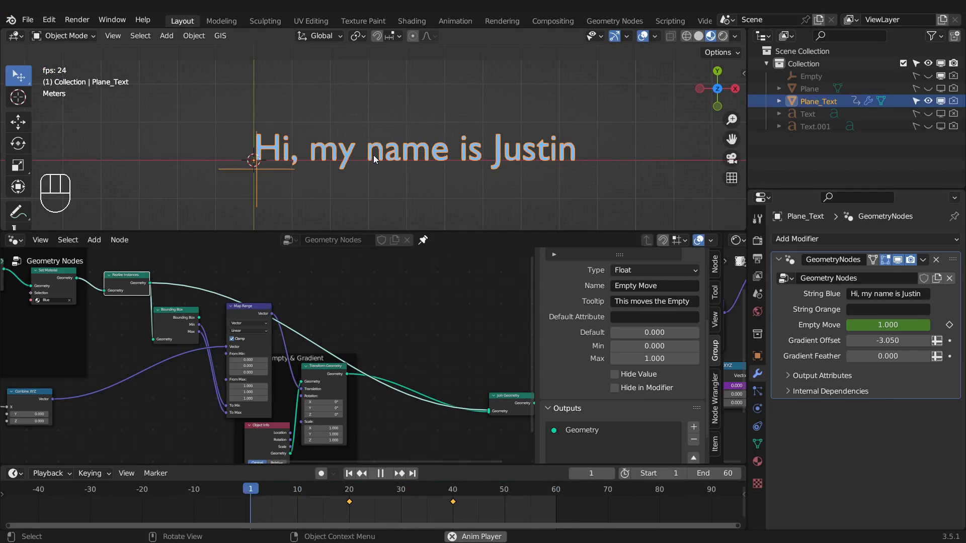
pyautogui.click(903, 293)
pyautogui.write('Geo')
pyautogui.press('Return')
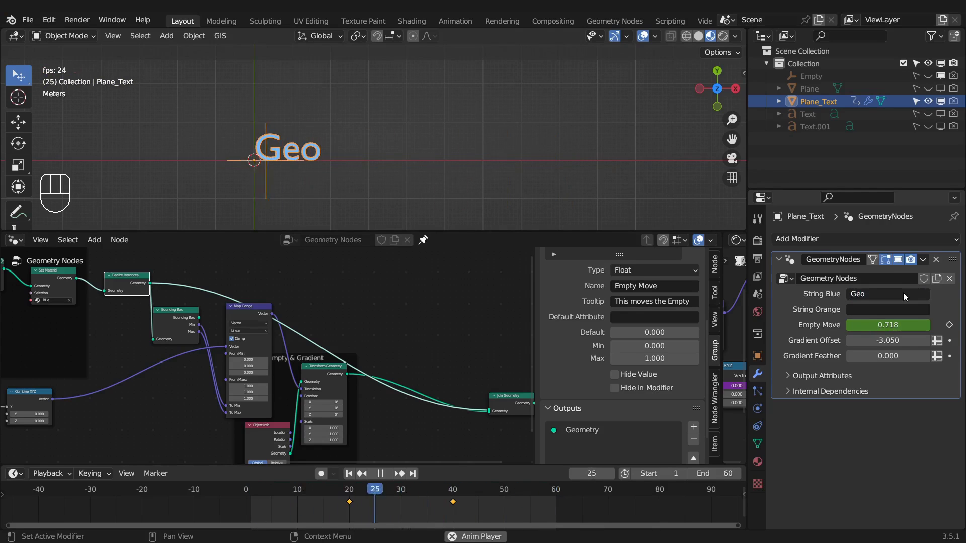
# Change the String Blue text to "Geometry Nodes" and stop the playback after watching the empty cross the title
pyautogui.click(904, 292)
pyautogui.press('End')
pyautogui.write('metry')
pyautogui.press('BackSpace')
pyautogui.write('Nod')
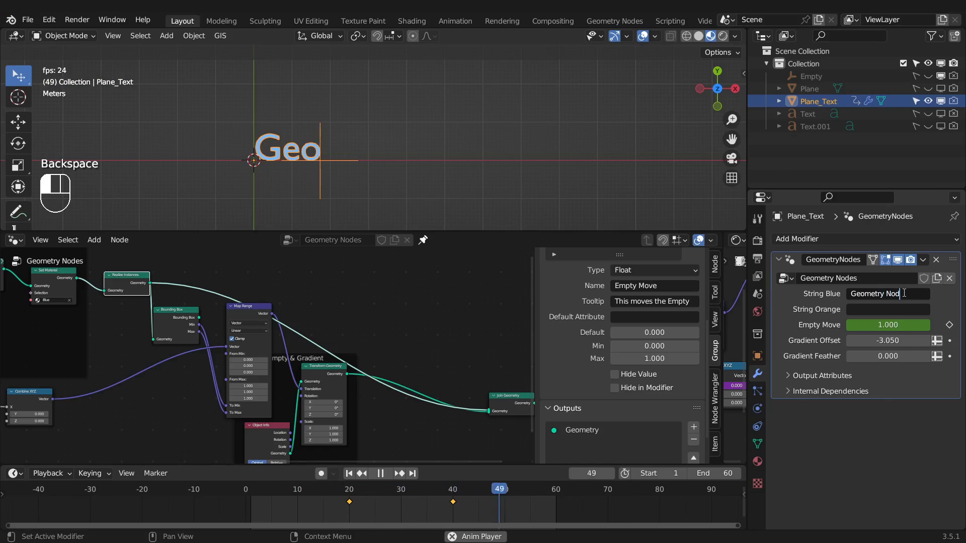
pyautogui.write('es')
pyautogui.press('Return')
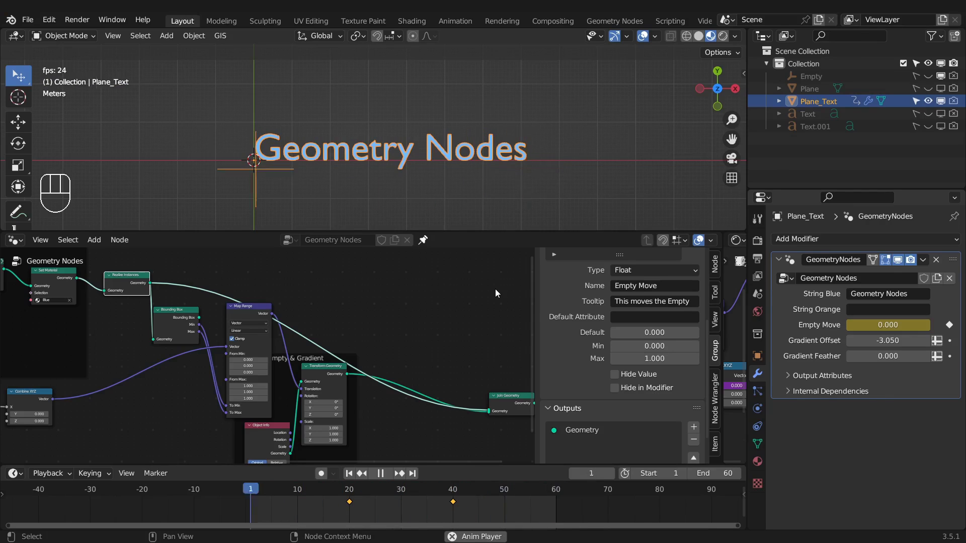
pyautogui.press('space')
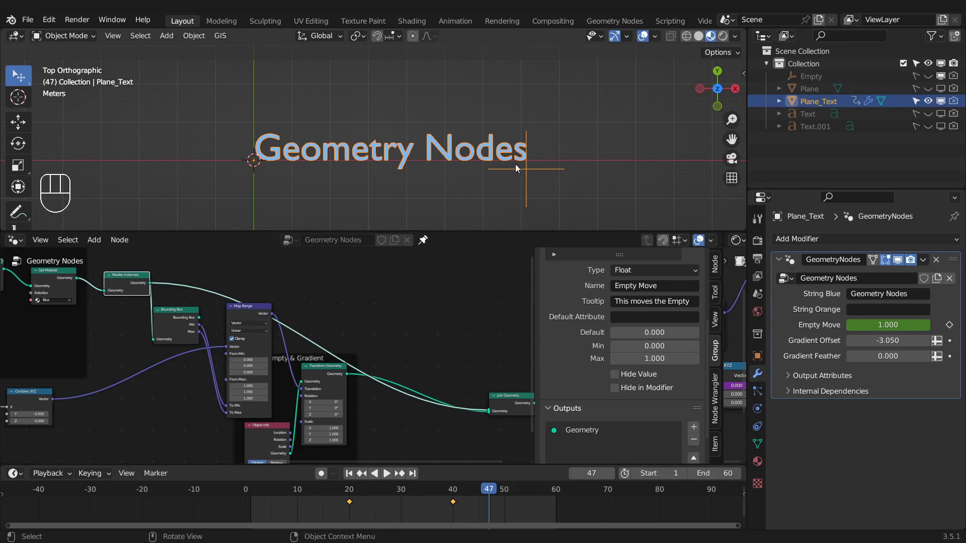
# Widen the shader editor area and set Gradient Offset to -6.270
pyautogui.moveTo(724, 353); pyautogui.dragTo(444, 353)
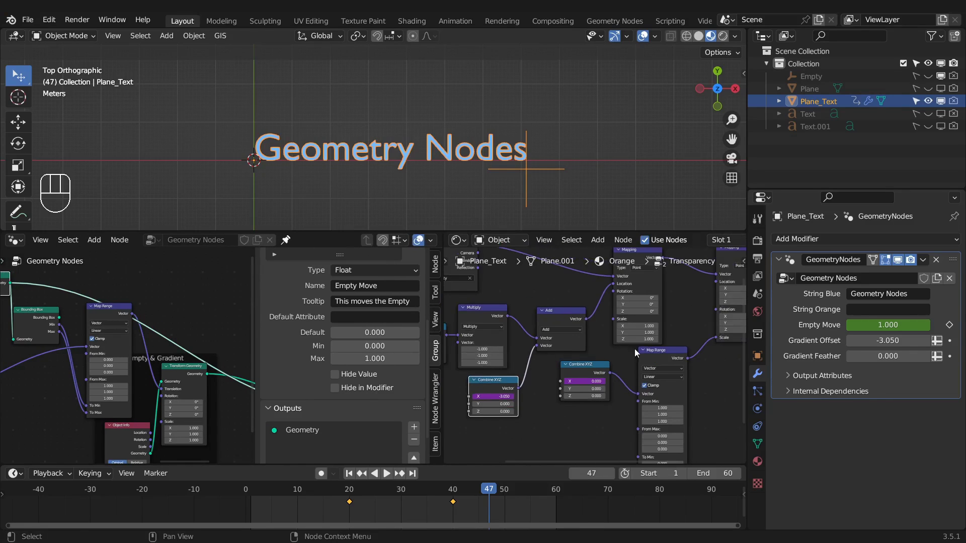
pyautogui.moveTo(884, 341); pyautogui.dragTo(825, 342)
pyautogui.moveTo(888, 341); pyautogui.dragTo(875, 341)
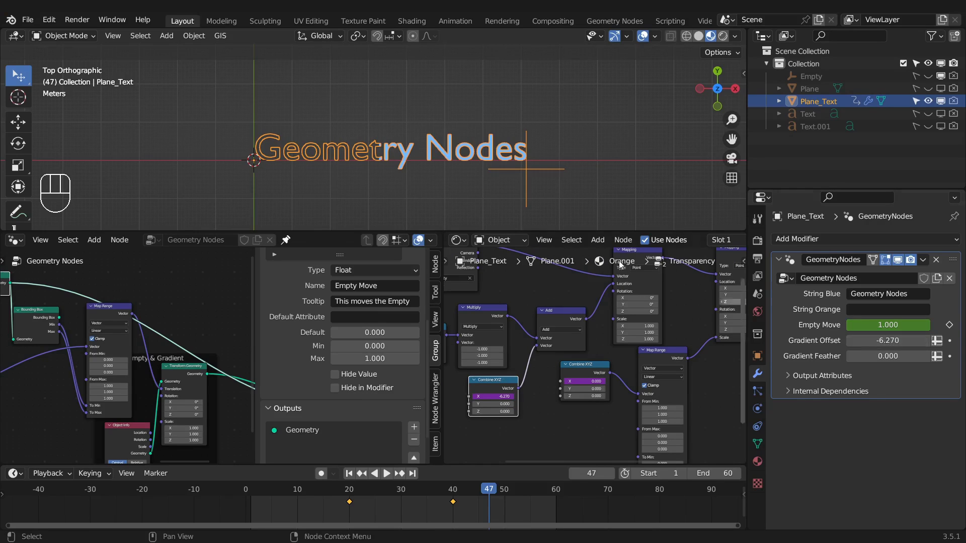
# Move the Empty & Gradient frame lower in the geometry node tree and delete it together with its nodes
pyautogui.scroll(-2, 161, 328)
pyautogui.scroll(-1, 204, 276)
pyautogui.moveTo(167, 316); pyautogui.dragTo(168, 356)
pyautogui.moveTo(201, 395); pyautogui.dragTo(191, 343, button='middle')
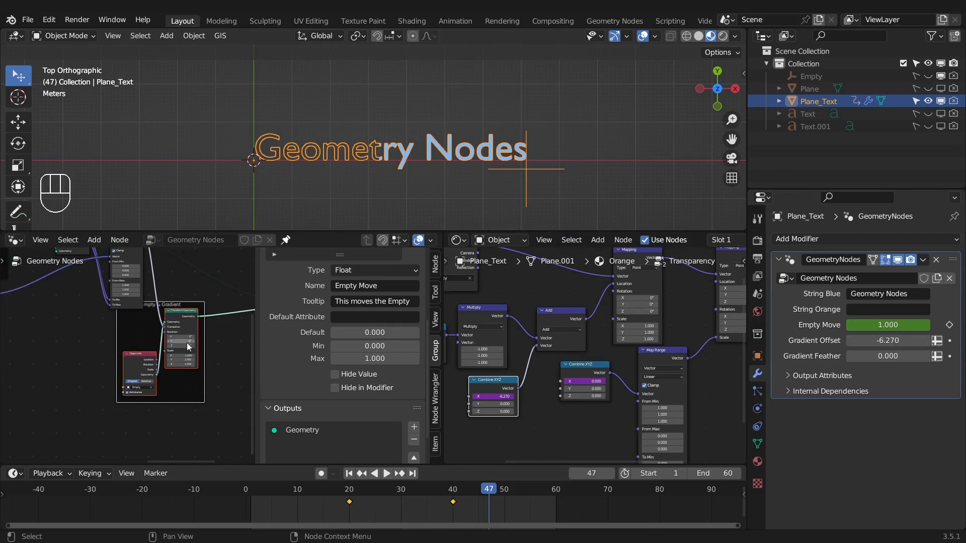
pyautogui.press('x')
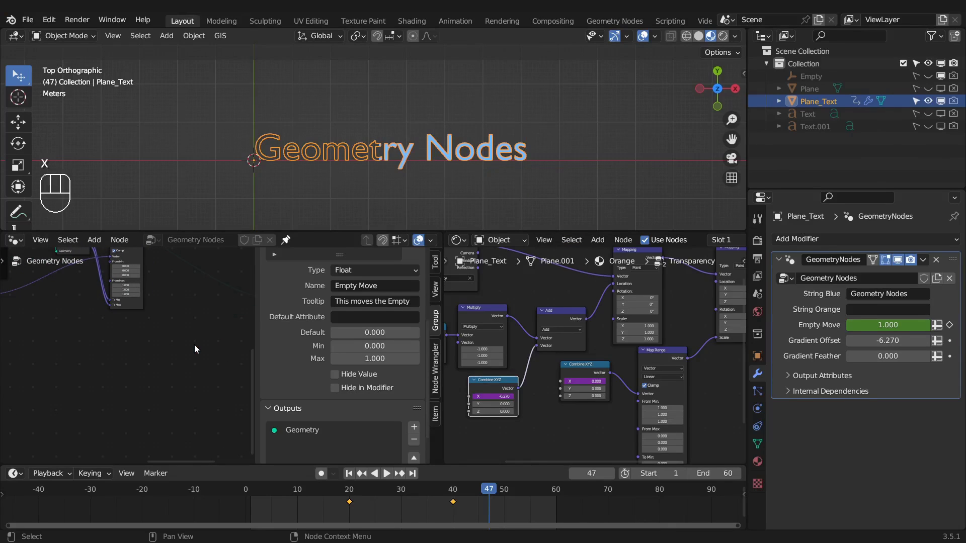
# Try a Gradient Offset of -5.170 with Gradient Feather at 0.560 and 0.990, and scrub Empty Move
pyautogui.moveTo(888, 341)
pyautogui.mouseDown()
pyautogui.moveTo(855, 341)
pyautogui.moveTo(901, 341)
pyautogui.mouseUp()
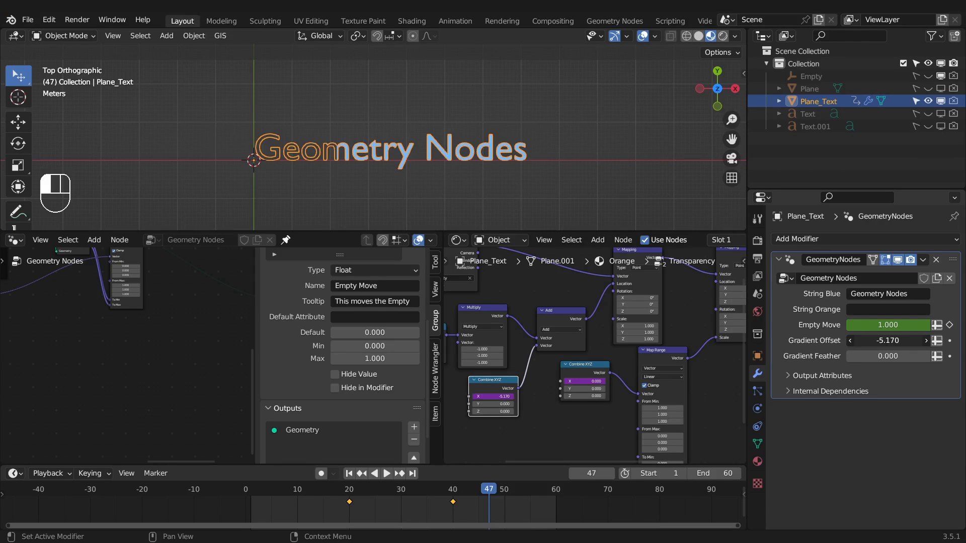
pyautogui.click(889, 357)
pyautogui.write('0.56')
pyautogui.press('Return')
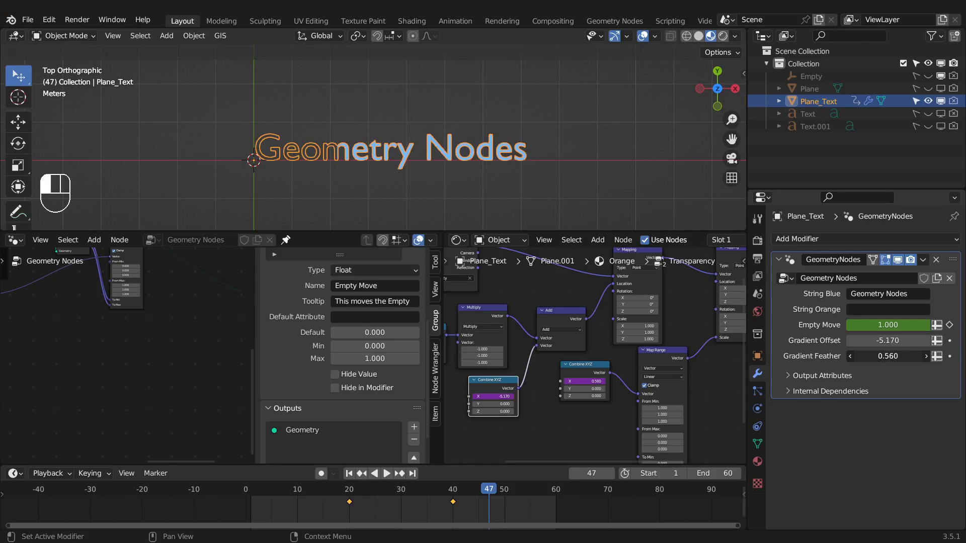
pyautogui.moveTo(888, 356); pyautogui.dragTo(853, 325)
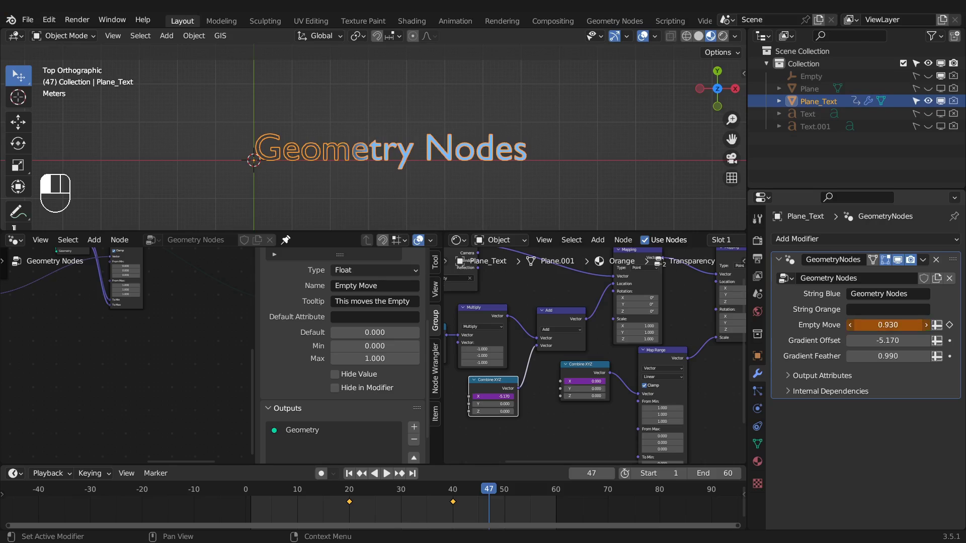
pyautogui.moveTo(853, 326); pyautogui.dragTo(888, 325)
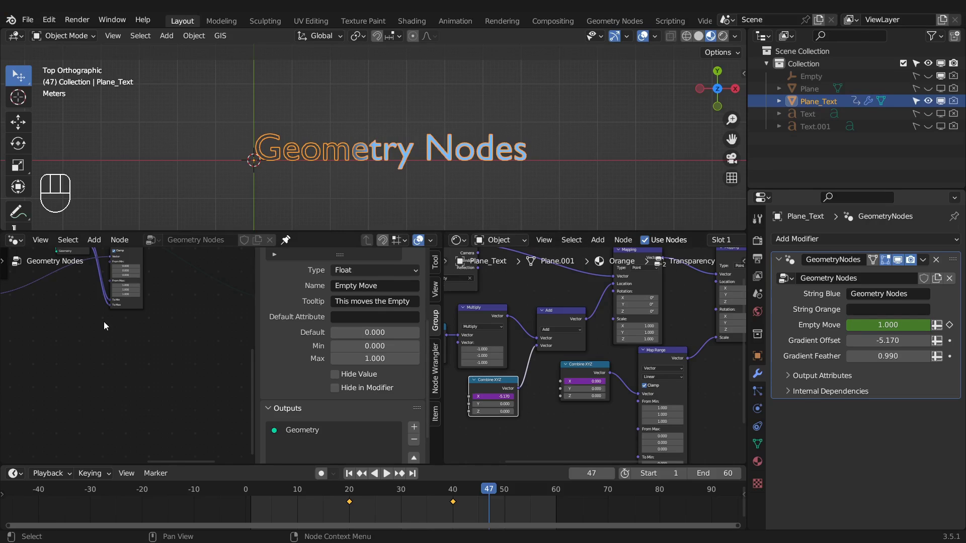
# Undo the recent gradient changes and the deletion of the Empty & Gradient frame
pyautogui.scroll(-6, 101, 322)
pyautogui.moveTo(89, 337); pyautogui.dragTo(231, 383, button='middle')
pyautogui.hotkey('ctrl', 'z')
pyautogui.hotkey('ctrl', 'z')
# Hide the node sidebar and trace the Empty Move link from Group Input through Combine XYZ and Map Range to Transform Geometry
pyautogui.press('n')
pyautogui.moveTo(171, 382); pyautogui.dragTo(247, 381, button='middle')
pyautogui.scroll(6, 217, 359)
pyautogui.scroll(3, 197, 357)
pyautogui.moveTo(197, 357); pyautogui.dragTo(161, 401, button='middle')
pyautogui.scroll(2, 147, 366)
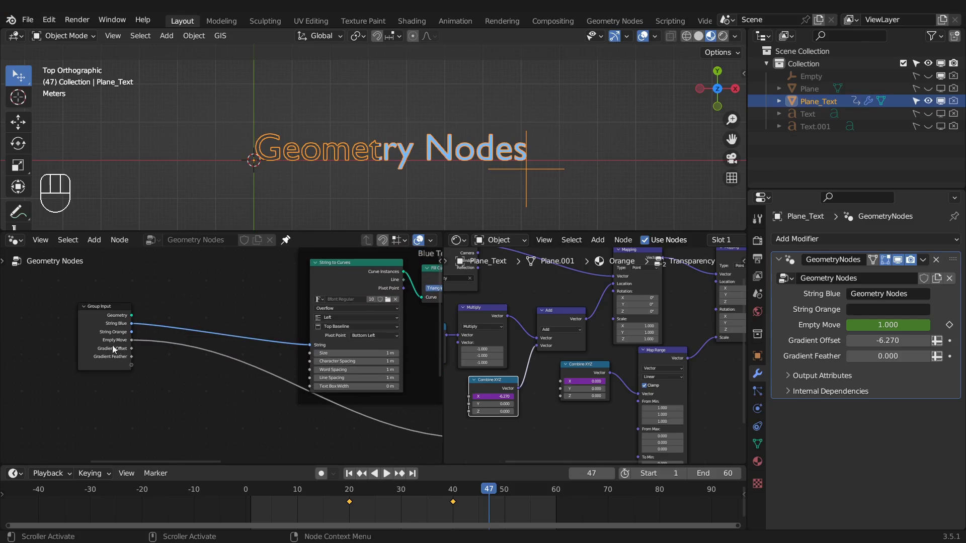
pyautogui.scroll(-1, 227, 374)
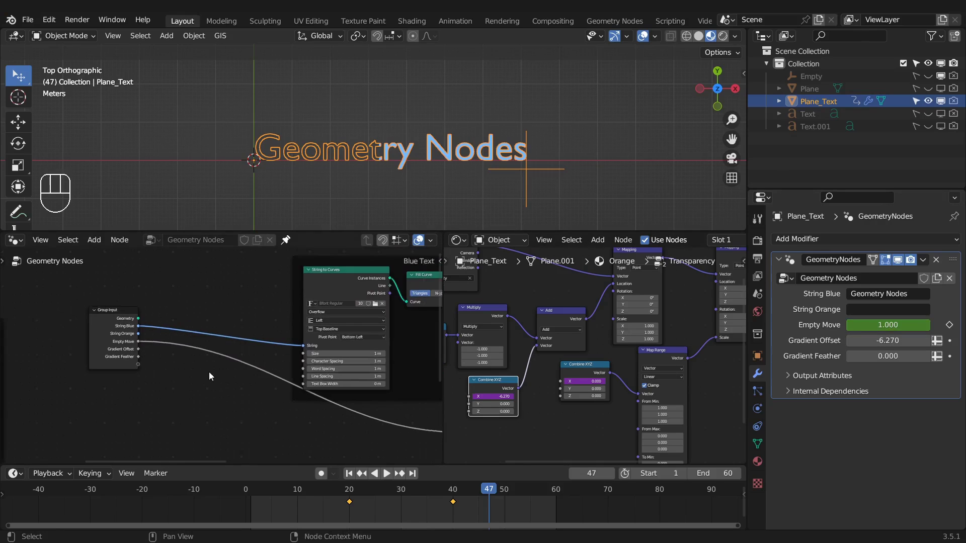
pyautogui.moveTo(187, 358); pyautogui.dragTo(76, 321, button='middle')
pyautogui.moveTo(284, 384); pyautogui.dragTo(123, 385, button='middle')
pyautogui.scroll(-3, 151, 382)
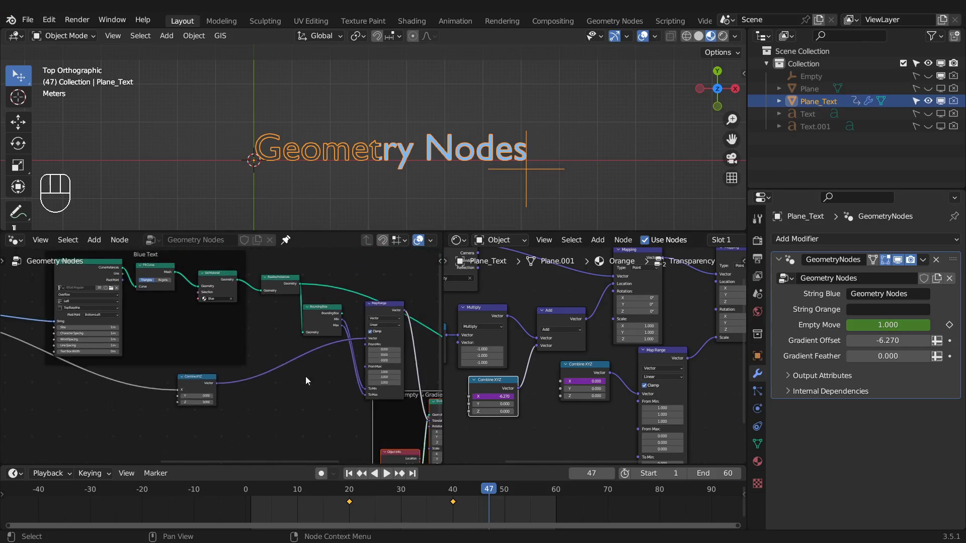
pyautogui.moveTo(377, 340); pyautogui.dragTo(178, 344, button='middle')
pyautogui.moveTo(280, 410); pyautogui.dragTo(271, 343, button='middle')
pyautogui.scroll(1, 272, 342)
pyautogui.moveTo(230, 346); pyautogui.dragTo(247, 353)
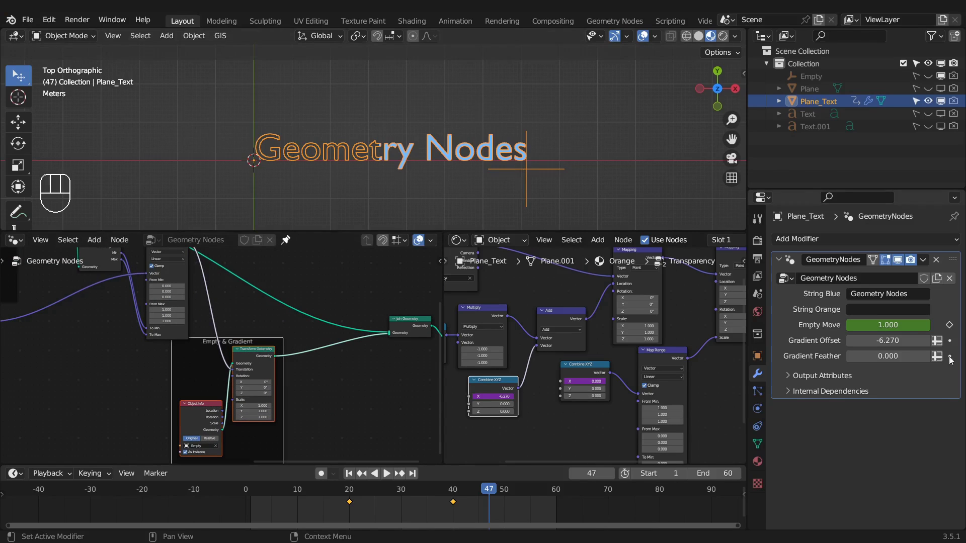
# Play the animation and compare the shader's driven Combine XYZ value with the Bounding Box and Map Range setup in Geometry Nodes
pyautogui.scroll(1, 495, 330)
pyautogui.moveTo(494, 329); pyautogui.dragTo(592, 323, button='middle')
pyautogui.scroll(1, 593, 322)
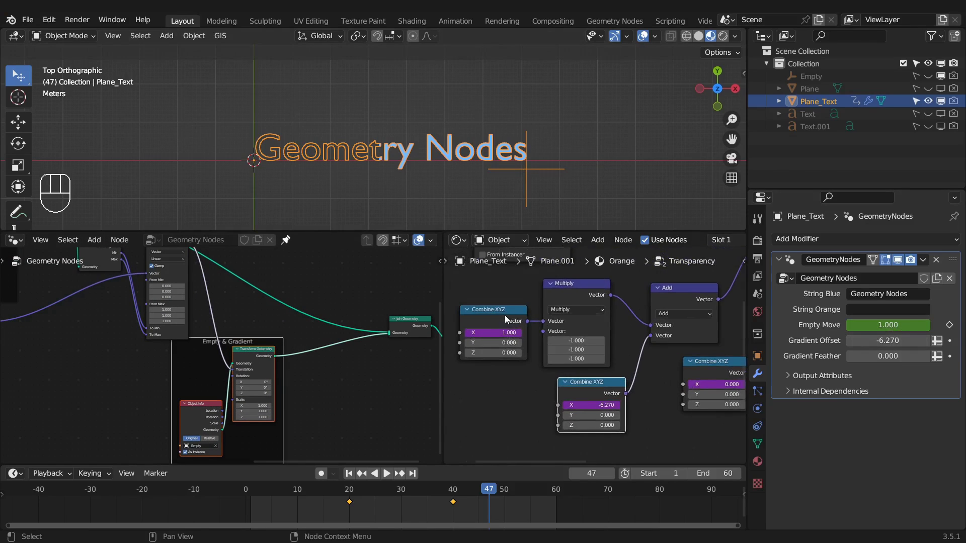
pyautogui.click(386, 475)
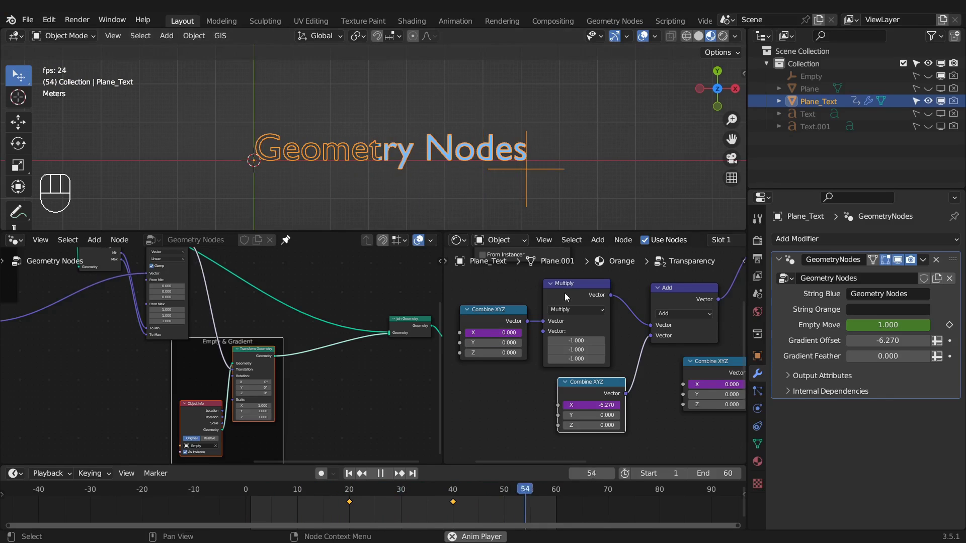
pyautogui.moveTo(281, 306); pyautogui.dragTo(389, 371, button='middle')
pyautogui.scroll(3, 321, 342)
pyautogui.scroll(2, 302, 355)
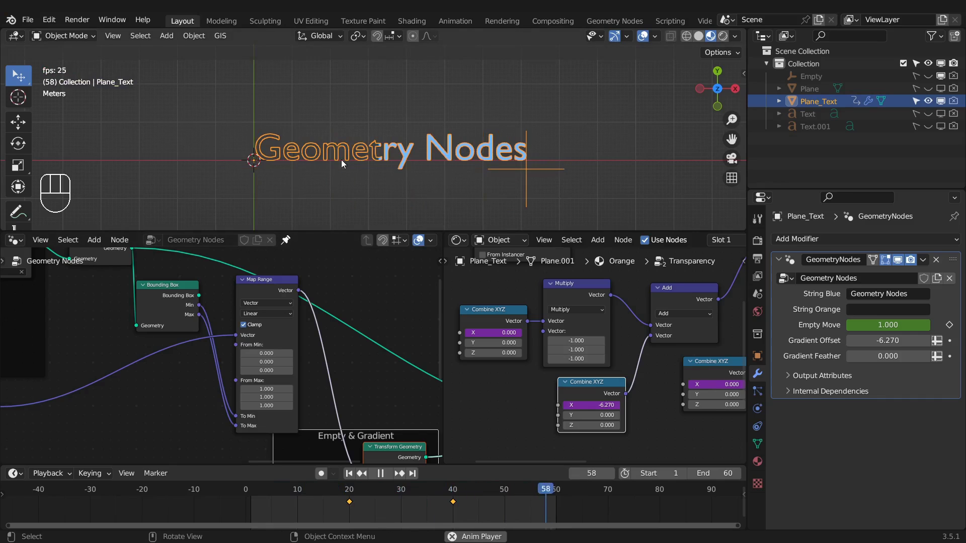
pyautogui.scroll(-1, 336, 310)
pyautogui.scroll(-1, 336, 311)
pyautogui.moveTo(354, 303); pyautogui.dragTo(255, 273, button='middle')
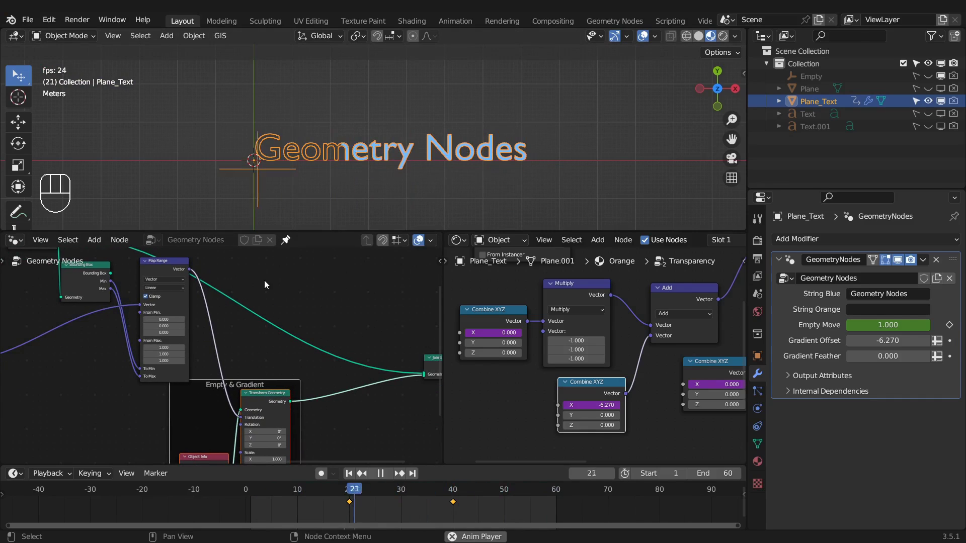
# Move the shader's Multiply node away from Add to leave a gap, and reposition the Gradient Offset Combine XYZ node
pyautogui.scroll(-1, 597, 336)
pyautogui.moveTo(539, 300); pyautogui.dragTo(578, 290, button='middle')
pyautogui.moveTo(511, 291); pyautogui.dragTo(603, 326)
pyautogui.press('g')
pyautogui.click(526, 328)
pyautogui.moveTo(635, 327); pyautogui.dragTo(562, 319, button='middle')
pyautogui.click(524, 305)
pyautogui.moveTo(555, 358); pyautogui.dragTo(580, 367)
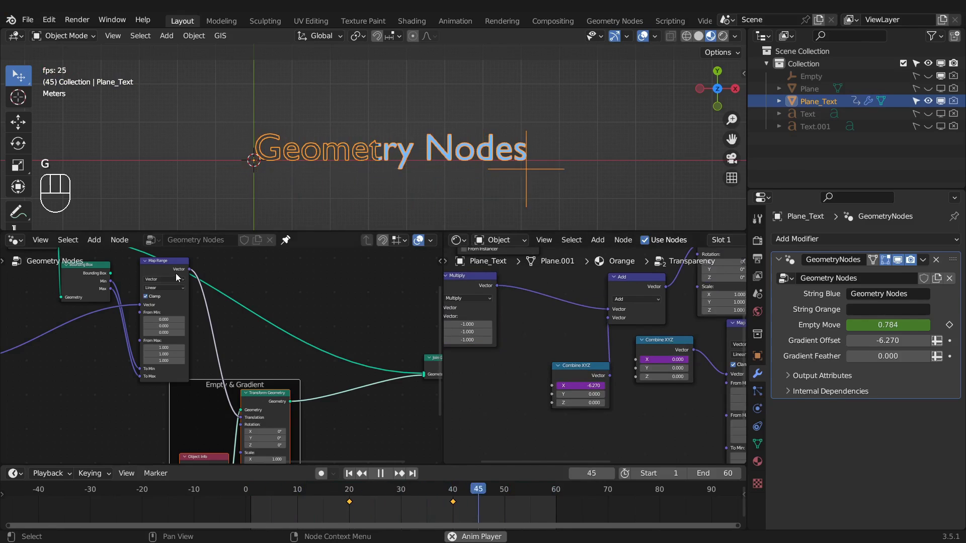
# Stop the playback and insert a Map Range node set to Vector between Multiply and Add in the Transparency shader group
pyautogui.press('space')
pyautogui.hotkey('shift', 'a')
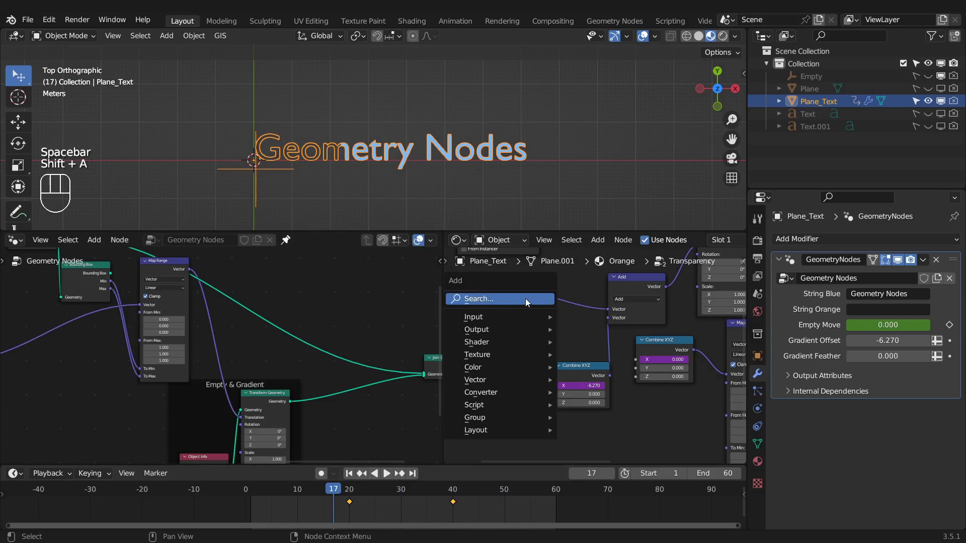
pyautogui.click(527, 298)
pyautogui.write('map ra')
pyautogui.press('Return')
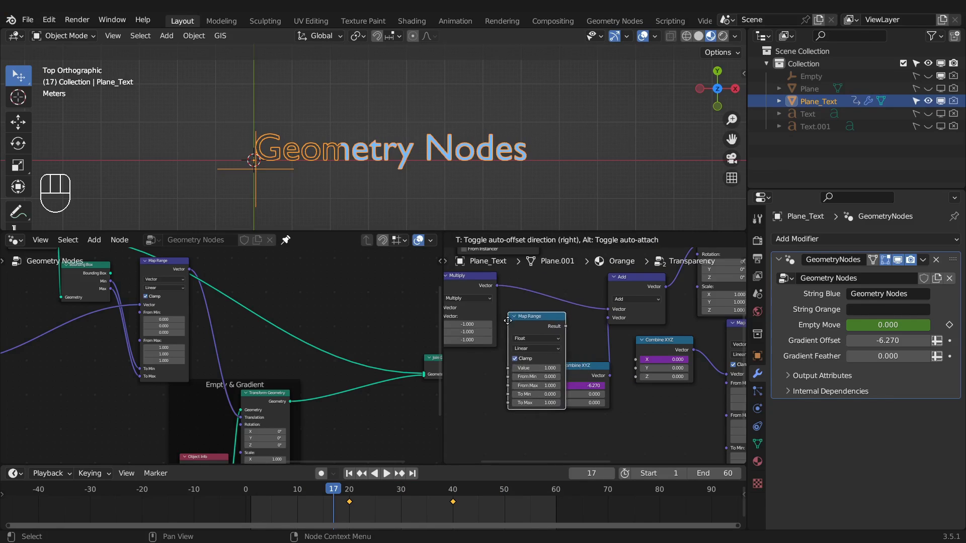
pyautogui.click(508, 321)
pyautogui.click(521, 341)
pyautogui.click(524, 351)
pyautogui.moveTo(526, 315); pyautogui.dragTo(529, 287)
# Move the shader's Map Range node between Combine XYZ and Multiply, and delete it again
pyautogui.scroll(-3, 537, 334)
pyautogui.moveTo(550, 339); pyautogui.dragTo(522, 300, button='middle')
pyautogui.scroll(4, 521, 300)
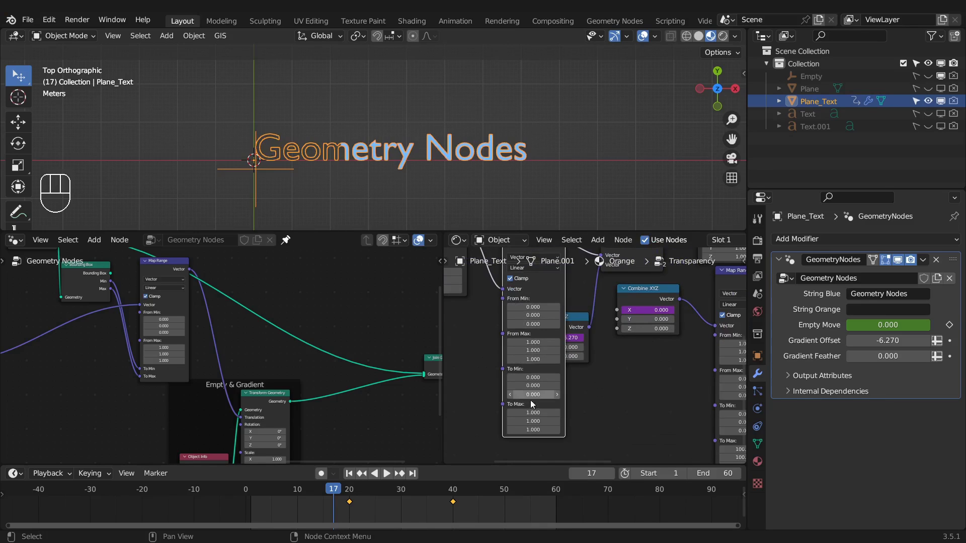
pyautogui.moveTo(466, 372); pyautogui.dragTo(607, 382, button='middle')
pyautogui.moveTo(535, 377); pyautogui.dragTo(506, 385, button='middle')
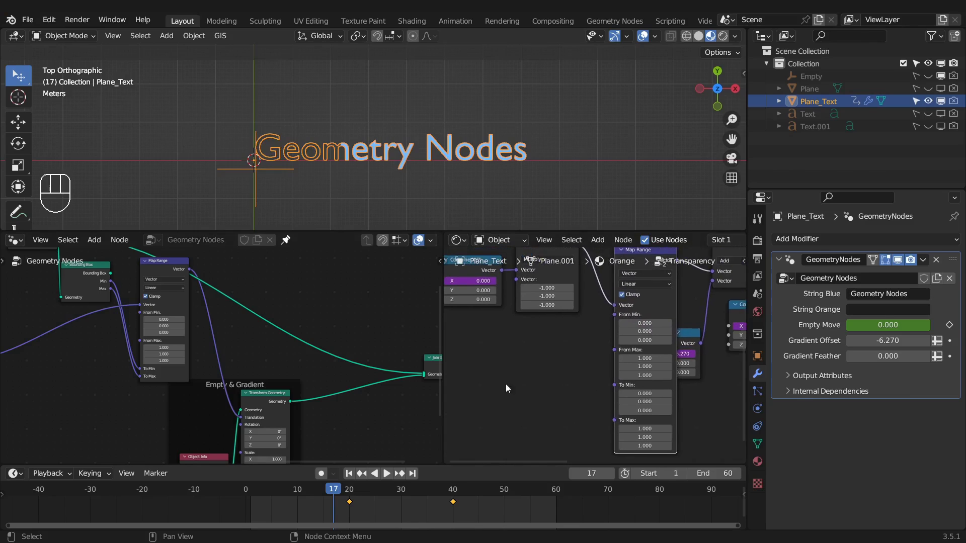
pyautogui.moveTo(110, 290)
pyautogui.scroll(-2, 511, 346)
pyautogui.moveTo(564, 335); pyautogui.dragTo(554, 355, button='middle')
pyautogui.moveTo(612, 282); pyautogui.dragTo(503, 282)
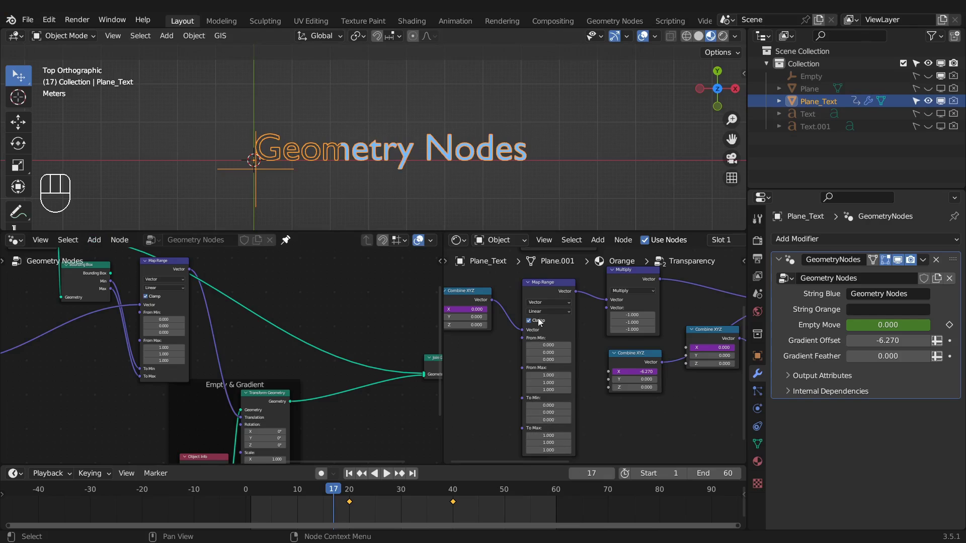
pyautogui.click(543, 285)
pyautogui.press('x')
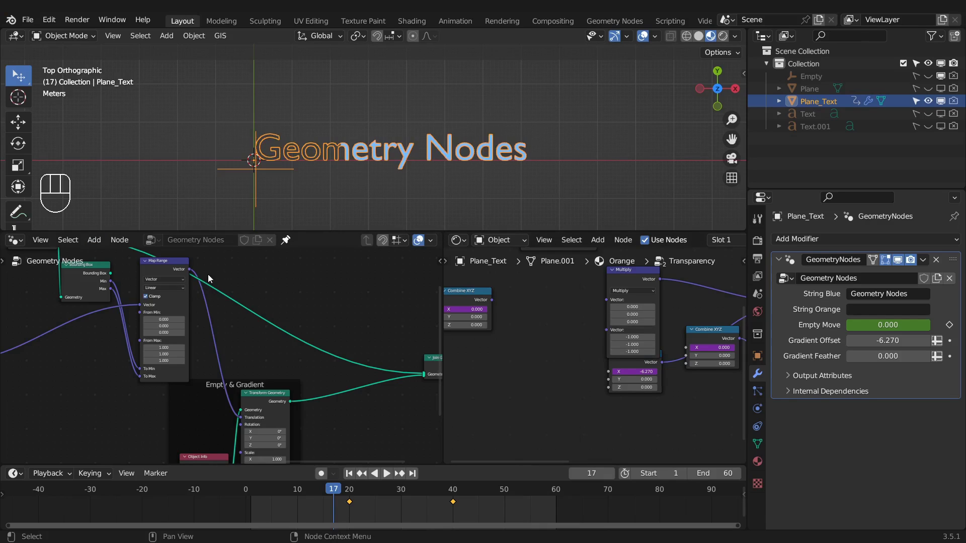
# Connect the geometry Map Range's Vector to a new Group Output socket and name its output attribute "emptyMOVE"
pyautogui.moveTo(177, 274); pyautogui.dragTo(177, 328)
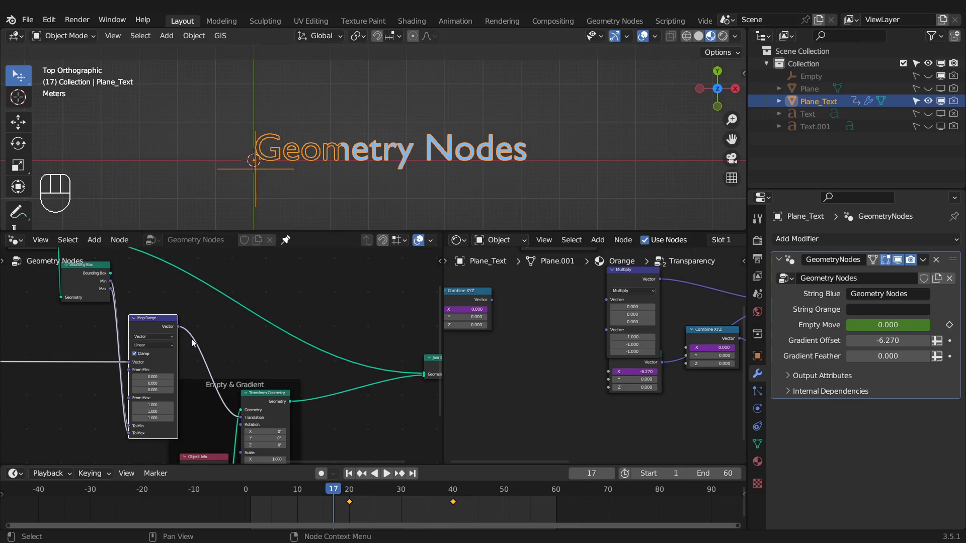
pyautogui.moveTo(179, 327); pyautogui.dragTo(290, 388)
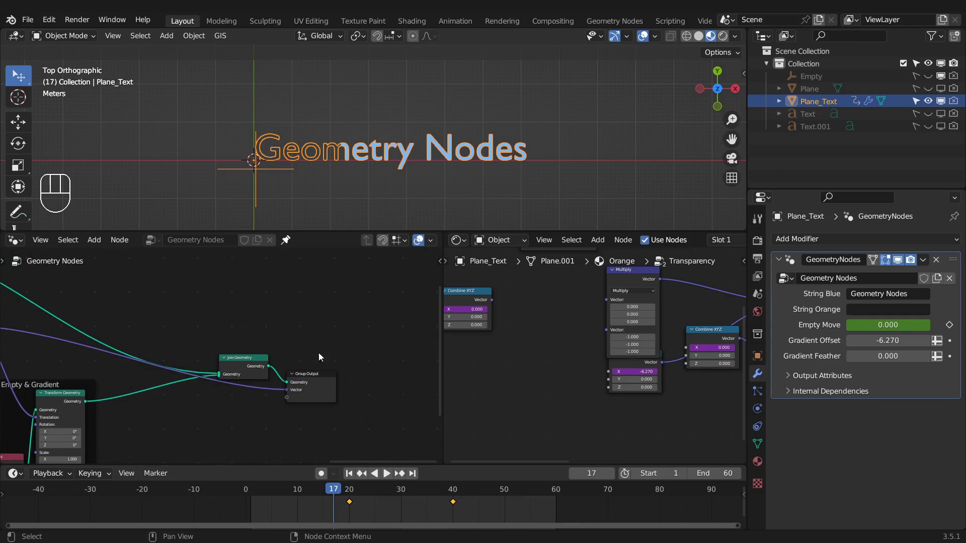
pyautogui.click(811, 377)
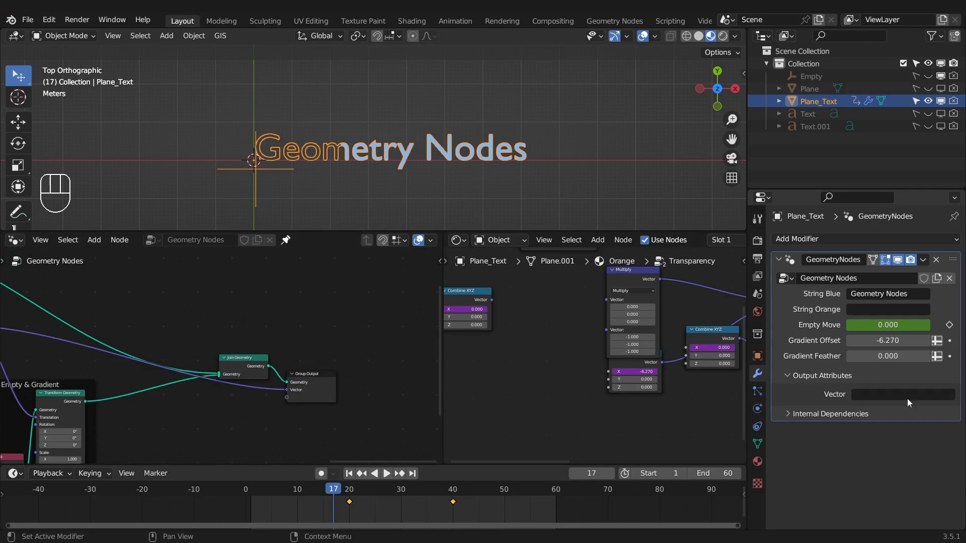
pyautogui.click(874, 394)
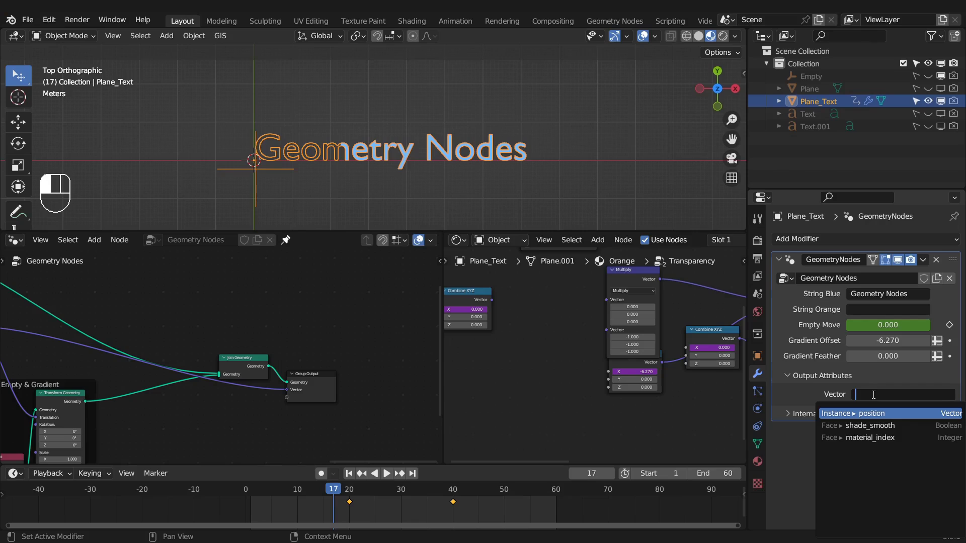
pyautogui.write('emptyMOVE')
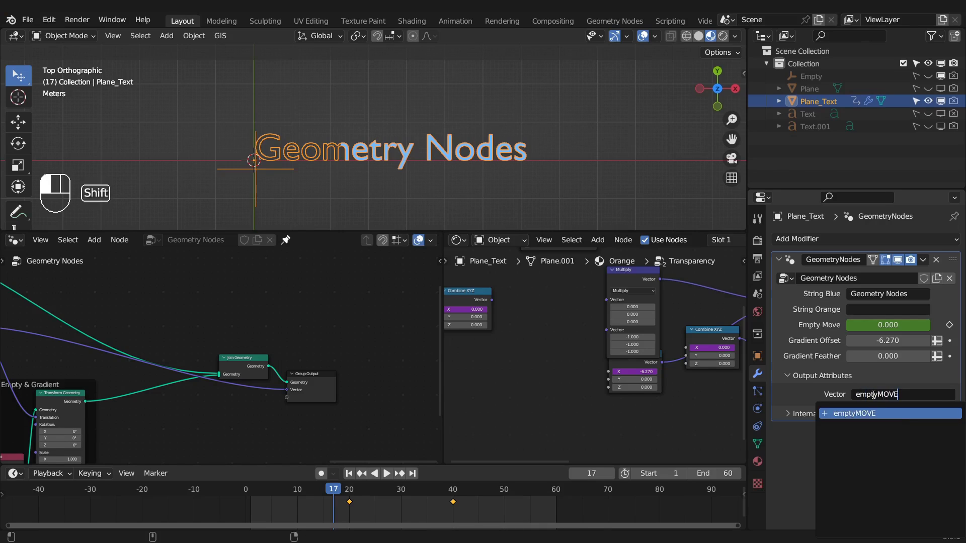
pyautogui.press('Return')
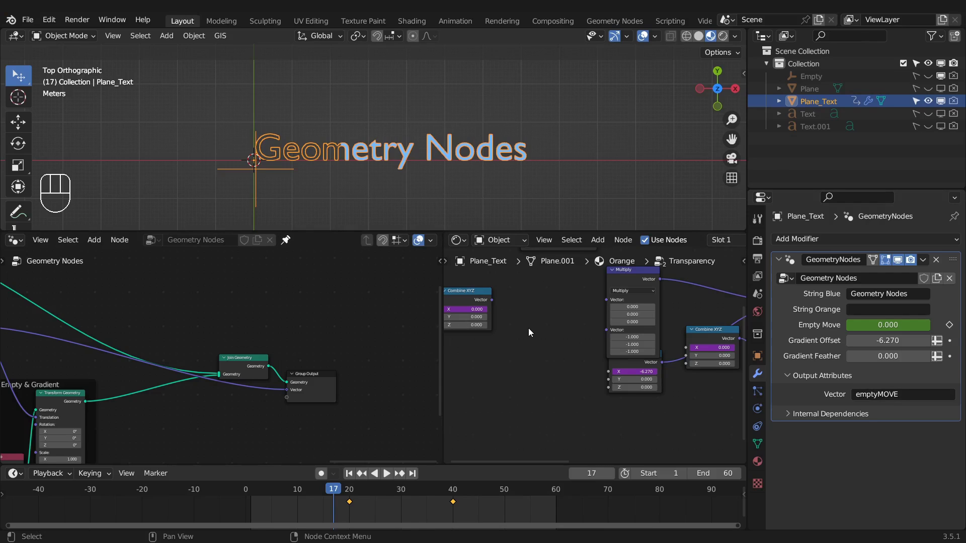
# Add an Attribute node to the Transparency shader group and set its name to "emptyMOVE"
pyautogui.hotkey('shift', 'a')
pyautogui.write('at')
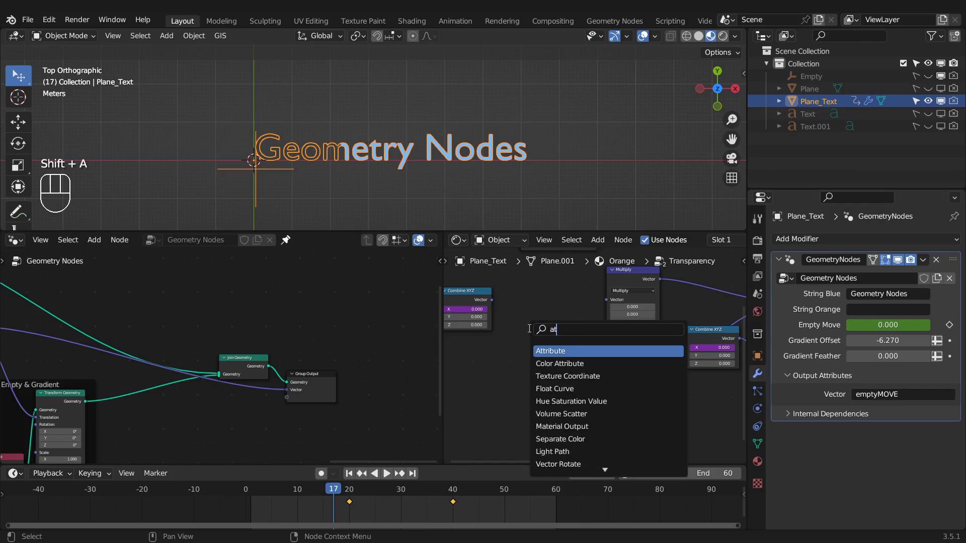
pyautogui.press('Return')
pyautogui.click(512, 313)
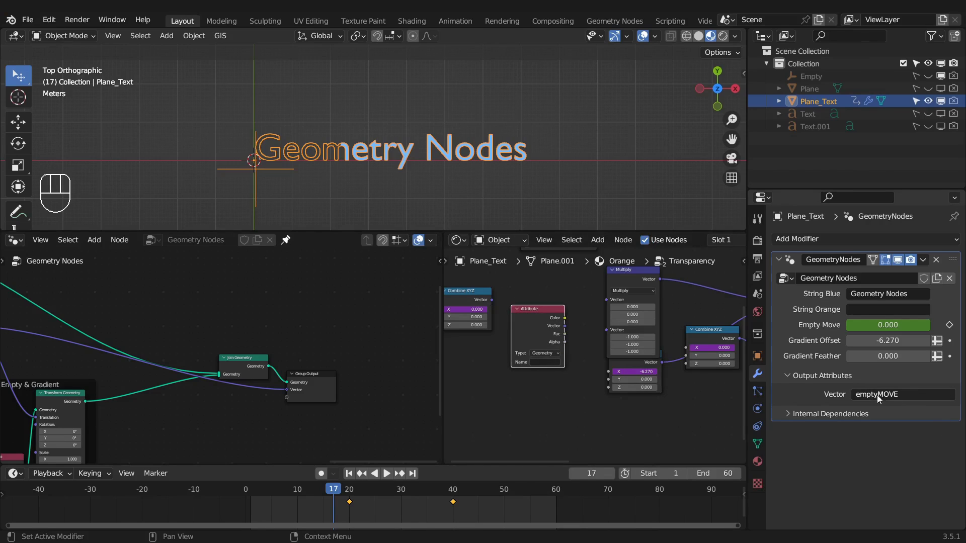
pyautogui.hotkey('ctrl', 'c')
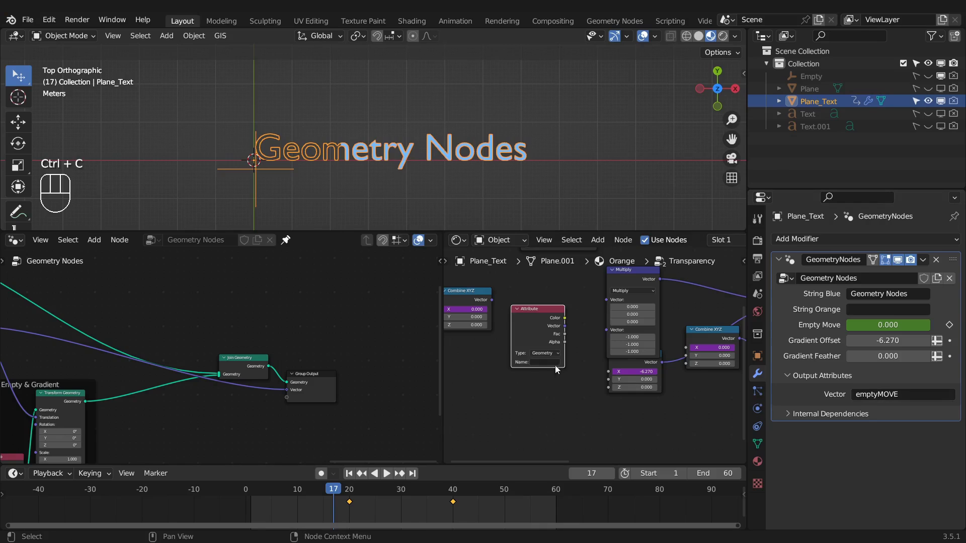
pyautogui.hotkey('ctrl', 'v')
# Connect the Attribute node's Vector output to the first vector input of Multiply in place of the Combine XYZ
pyautogui.moveTo(536, 365); pyautogui.dragTo(546, 410, button='middle')
pyautogui.moveTo(588, 329); pyautogui.dragTo(565, 326)
pyautogui.moveTo(505, 368); pyautogui.dragTo(505, 364)
pyautogui.moveTo(483, 342); pyautogui.dragTo(534, 332, button='middle')
pyautogui.moveTo(491, 334); pyautogui.dragTo(490, 318)
pyautogui.moveTo(583, 362); pyautogui.dragTo(604, 338)
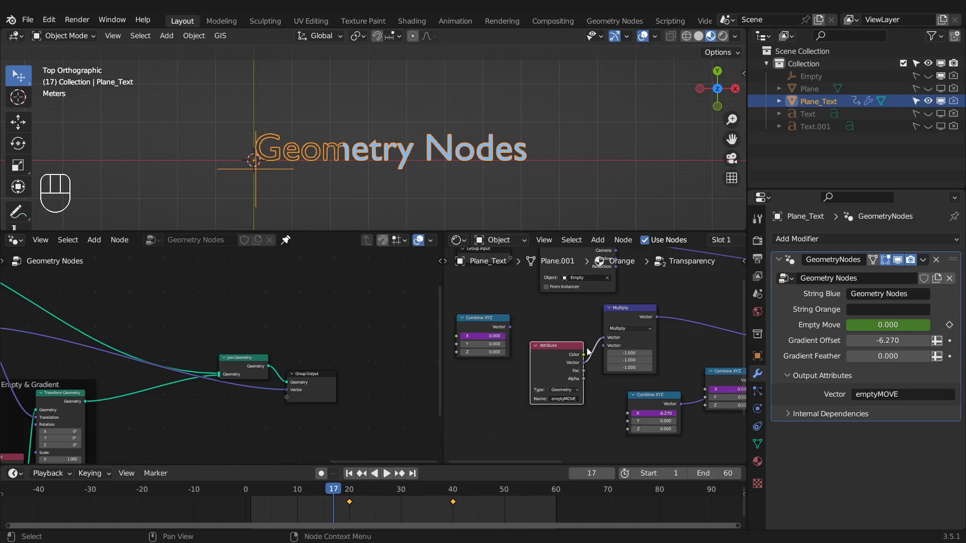
# At frame 28, set the Gradient Offset to -3.980, deselect the text and play through the wipe
pyautogui.moveTo(333, 493); pyautogui.dragTo(391, 498)
pyautogui.moveTo(888, 341); pyautogui.dragTo(870, 341)
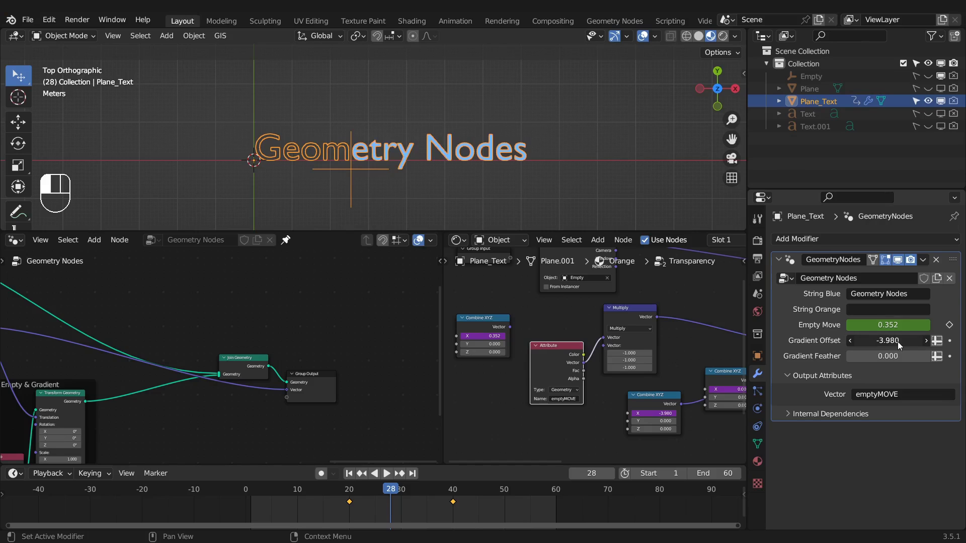
pyautogui.click(576, 144)
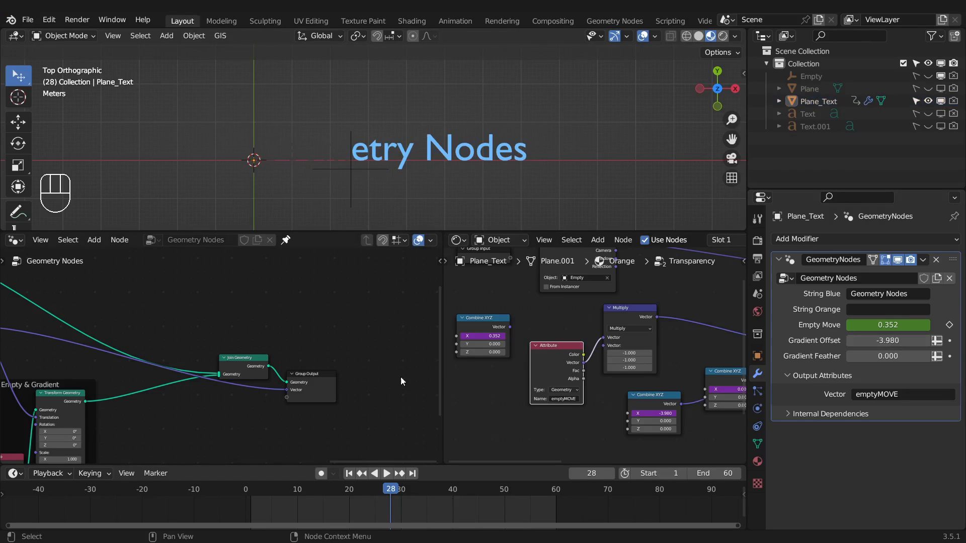
pyautogui.click(393, 475)
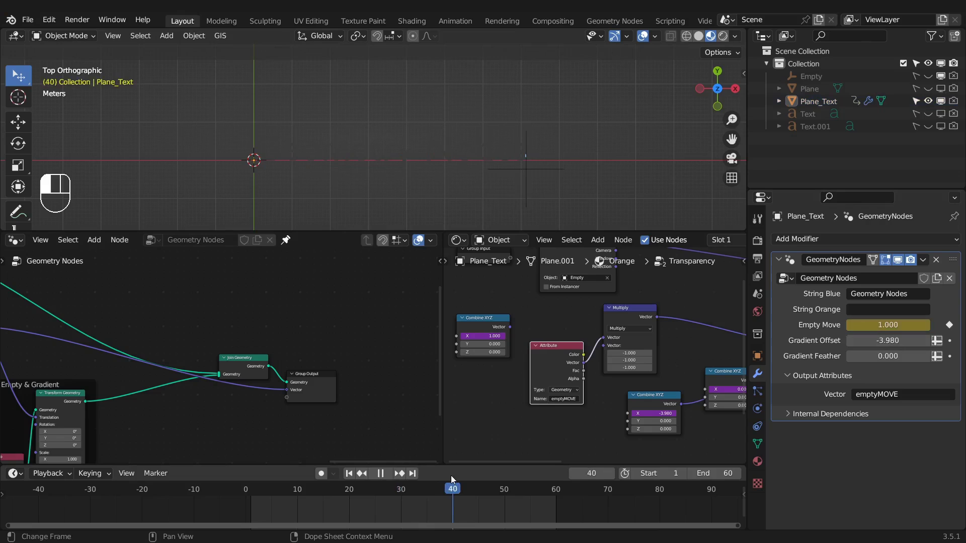
pyautogui.moveTo(425, 475); pyautogui.dragTo(391, 487)
# Reposition the disconnected Combine XYZ node and the Attribute node beside Multiply in the shader group
pyautogui.moveTo(498, 328); pyautogui.dragTo(506, 317)
pyautogui.rightClick(883, 325)
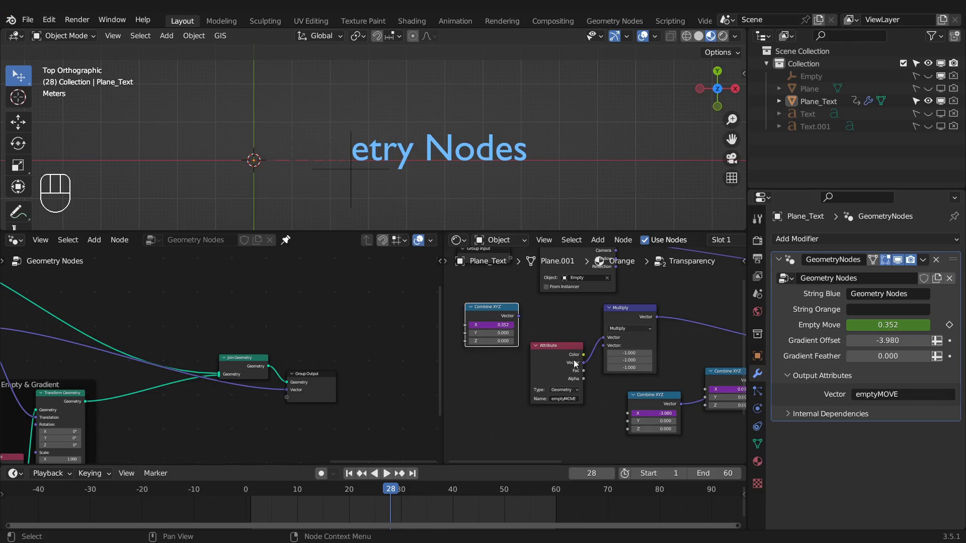
pyautogui.moveTo(553, 355); pyautogui.dragTo(548, 344)
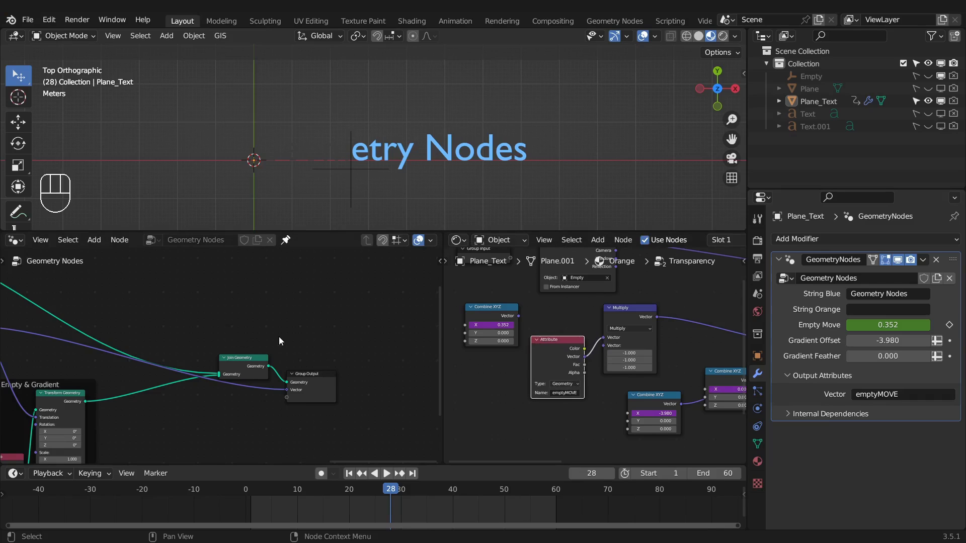
pyautogui.scroll(-1, 213, 330)
pyautogui.moveTo(210, 325); pyautogui.dragTo(320, 315, button='middle')
pyautogui.moveTo(553, 347); pyautogui.dragTo(551, 348)
pyautogui.moveTo(145, 292); pyautogui.dragTo(235, 298, button='middle')
pyautogui.scroll(1, 231, 297)
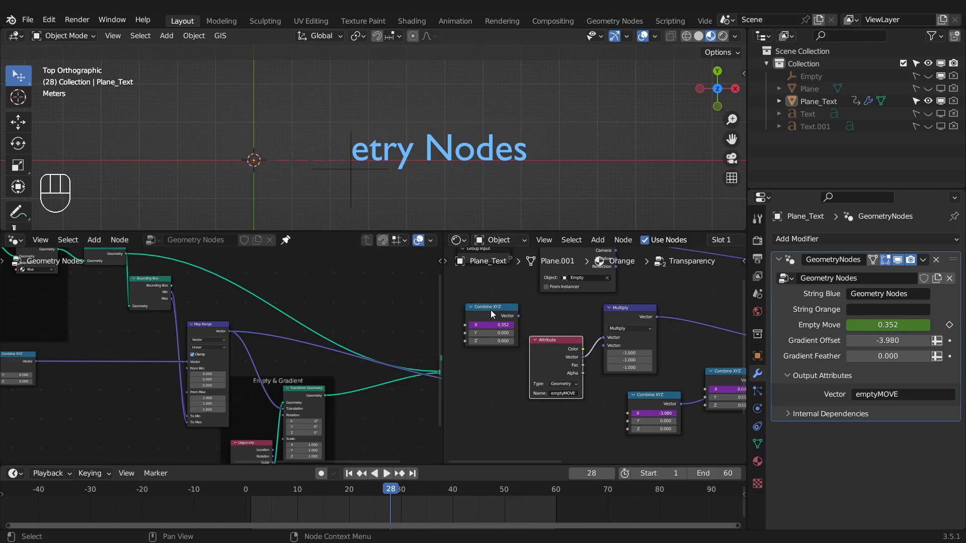
pyautogui.moveTo(545, 346); pyautogui.dragTo(560, 336)
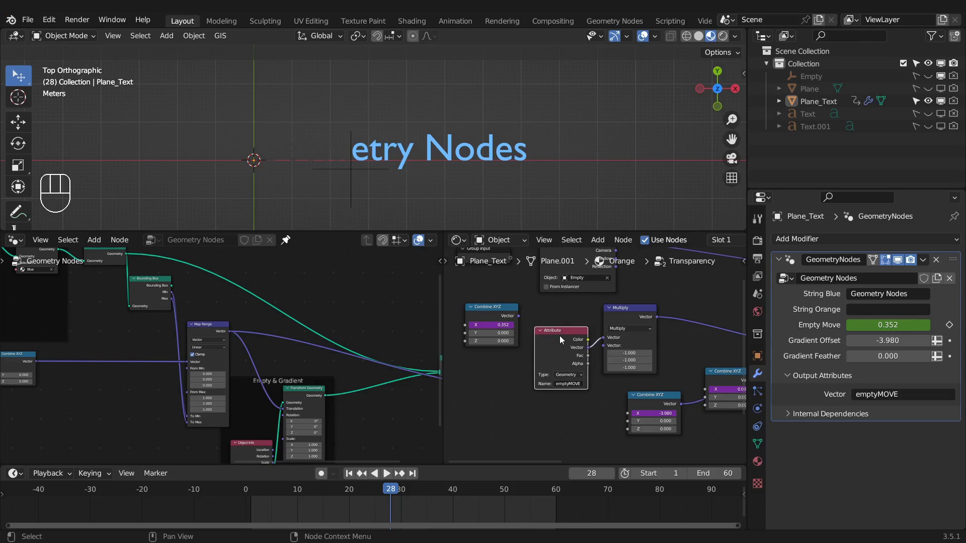
# Move the Attribute and Multiply nodes together closer to the Add node
pyautogui.moveTo(638, 342); pyautogui.dragTo(570, 350, button='middle')
pyautogui.scroll(-2, 570, 350)
pyautogui.moveTo(512, 329); pyautogui.dragTo(589, 344)
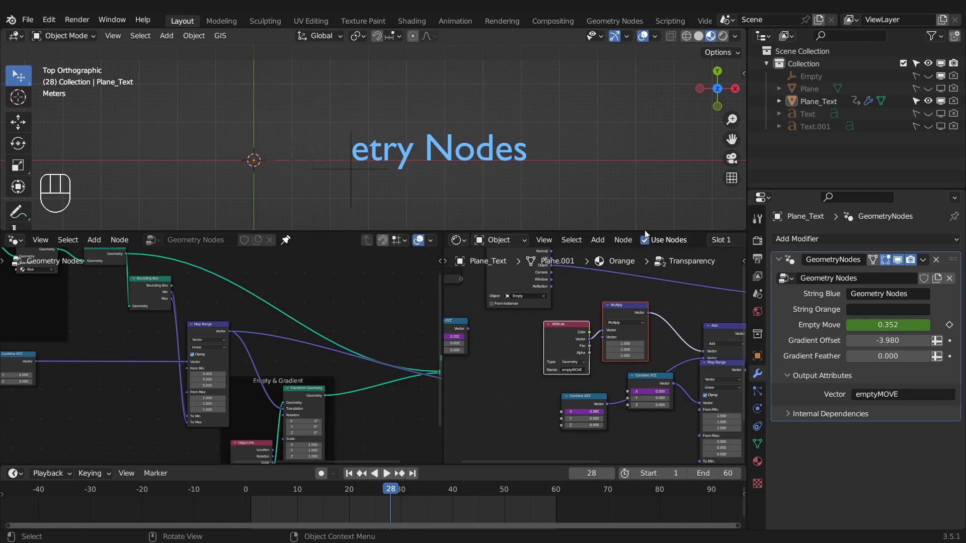
# Start the playback and change the String Blue text to "Become a member at blenderfrenzy.com!"
pyautogui.click(384, 474)
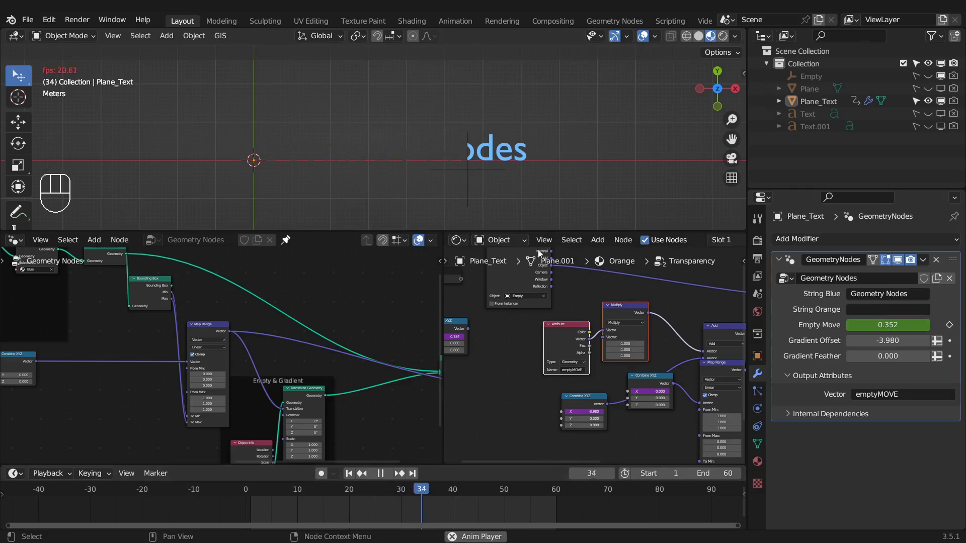
pyautogui.click(890, 294)
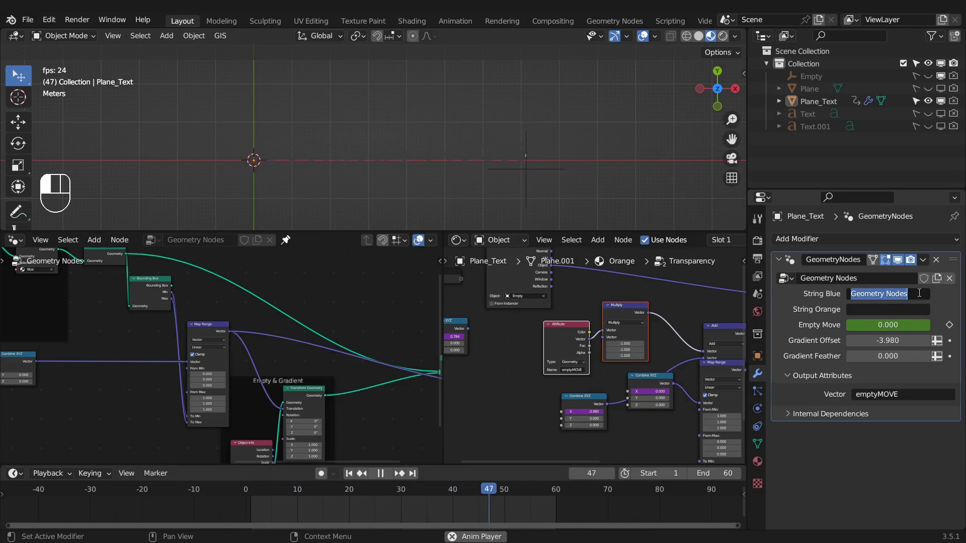
pyautogui.write('Become a member at blendersenzy')
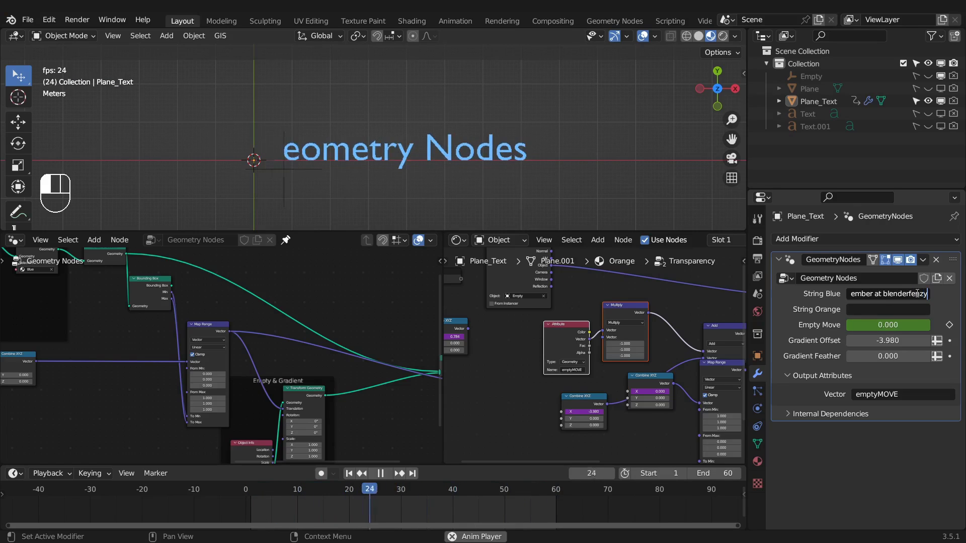
pyautogui.press('BackSpace')
pyautogui.press('BackSpace')
pyautogui.write('renzy.com')
pyautogui.press('Return')
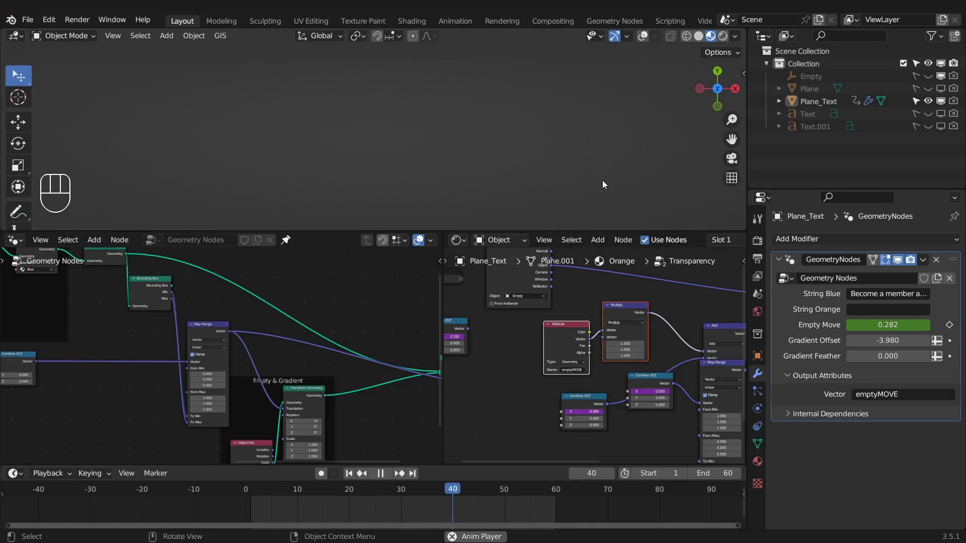
# Check the wipe on the longer title by toggling playback and scrubbing to frame 29
pyautogui.press('space')
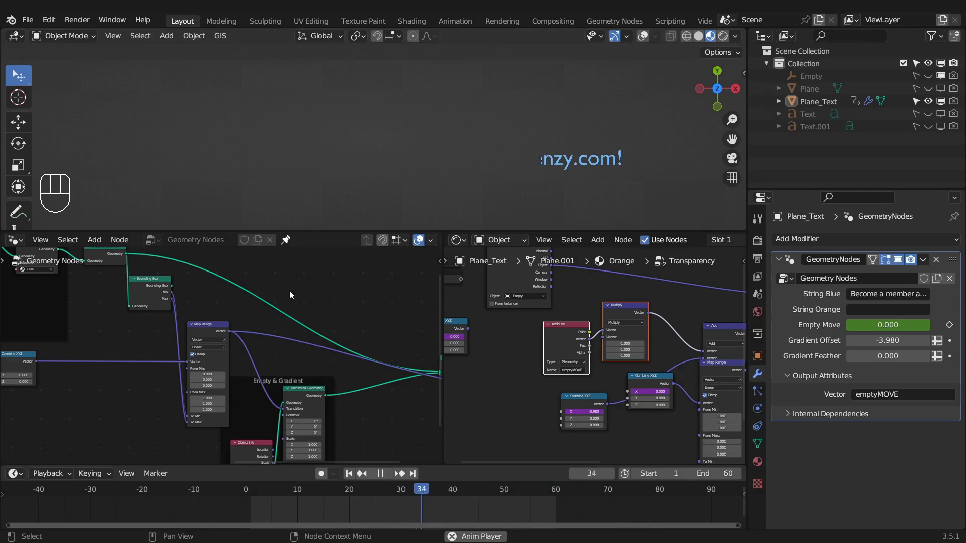
pyautogui.press('space')
pyautogui.moveTo(539, 488); pyautogui.dragTo(397, 487)
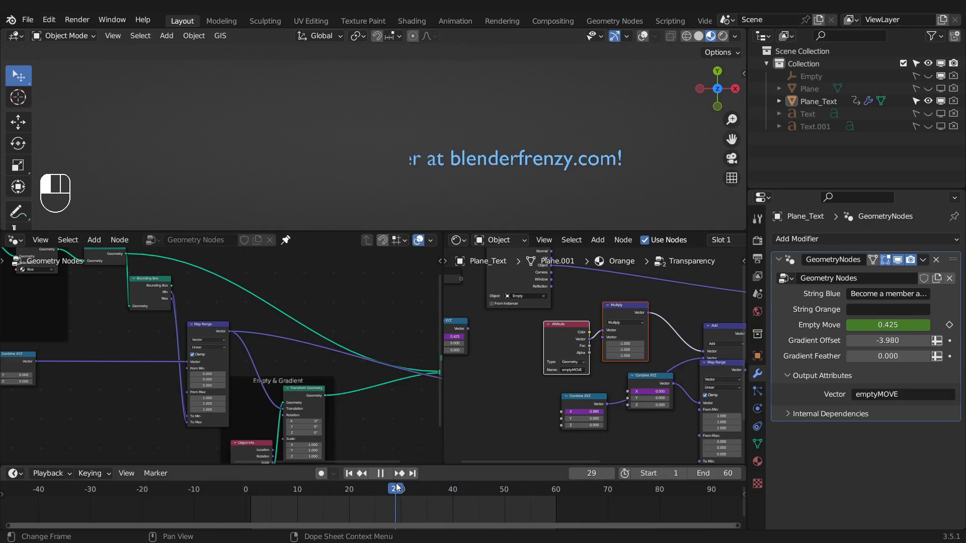
pyautogui.scroll(2, 406, 155)
pyautogui.keyDown('shift'); pyautogui.moveTo(437, 178); pyautogui.dragTo(421, 168, button='middle'); pyautogui.keyUp('shift')
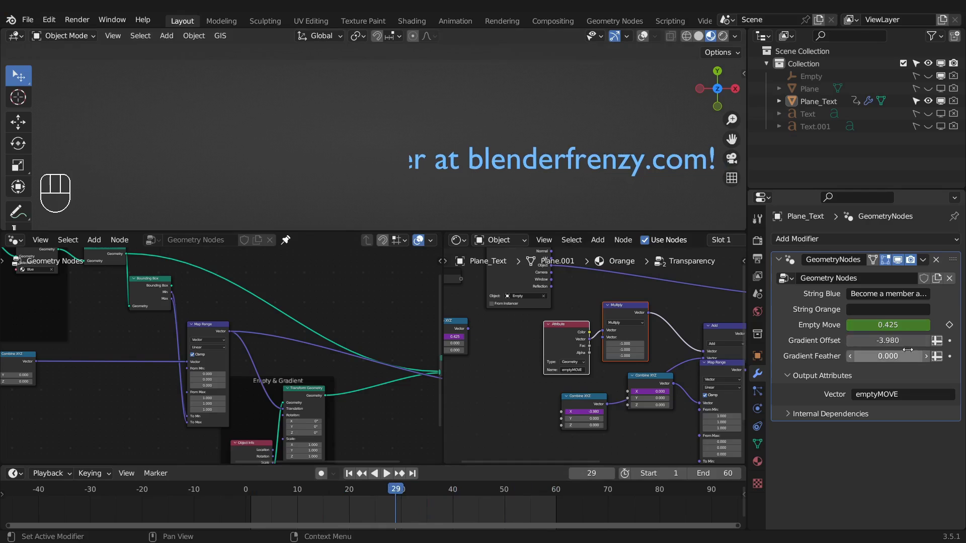
# Reposition the Gradient Offset Combine XYZ node below the Attribute and Multiply nodes in the shader group
pyautogui.moveTo(647, 385); pyautogui.dragTo(520, 377, button='middle')
pyautogui.moveTo(518, 377); pyautogui.dragTo(524, 410)
pyautogui.moveTo(524, 410); pyautogui.dragTo(558, 402, button='middle')
pyautogui.moveTo(490, 388); pyautogui.dragTo(498, 380)
pyautogui.moveTo(573, 342); pyautogui.dragTo(569, 339, button='middle')
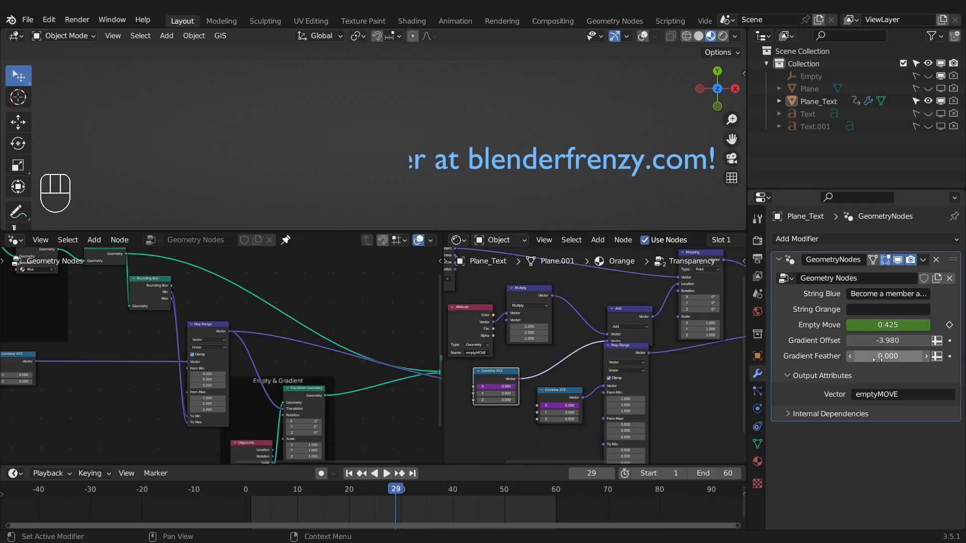
# Set the modifier's Gradient Feather to 0.997 and, at frame 13, its Gradient Offset to 0.540
pyautogui.moveTo(880, 358)
pyautogui.mouseDown()
pyautogui.moveTo(928, 357)
pyautogui.moveTo(880, 357)
pyautogui.mouseUp()
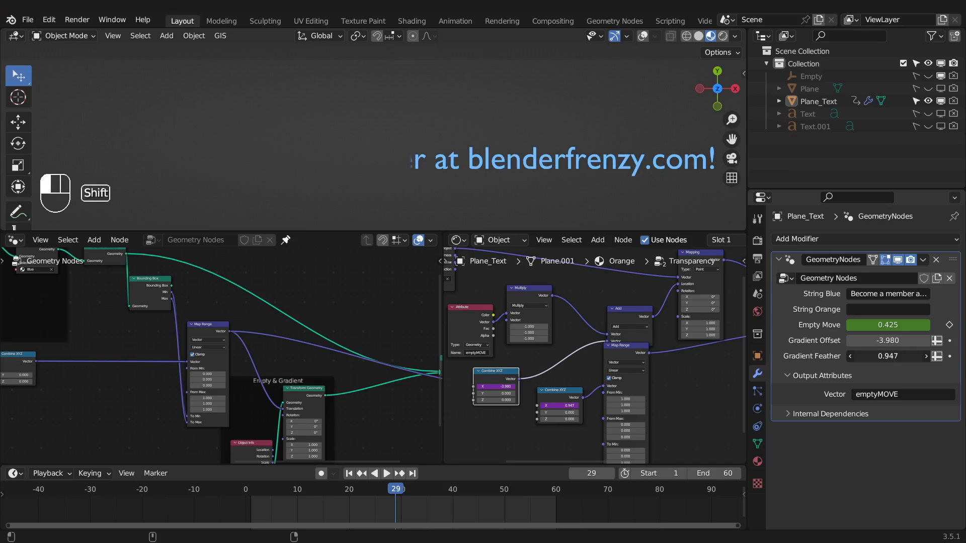
pyautogui.keyDown('shift'); pyautogui.moveTo(880, 357); pyautogui.dragTo(881, 357); pyautogui.keyUp('shift')
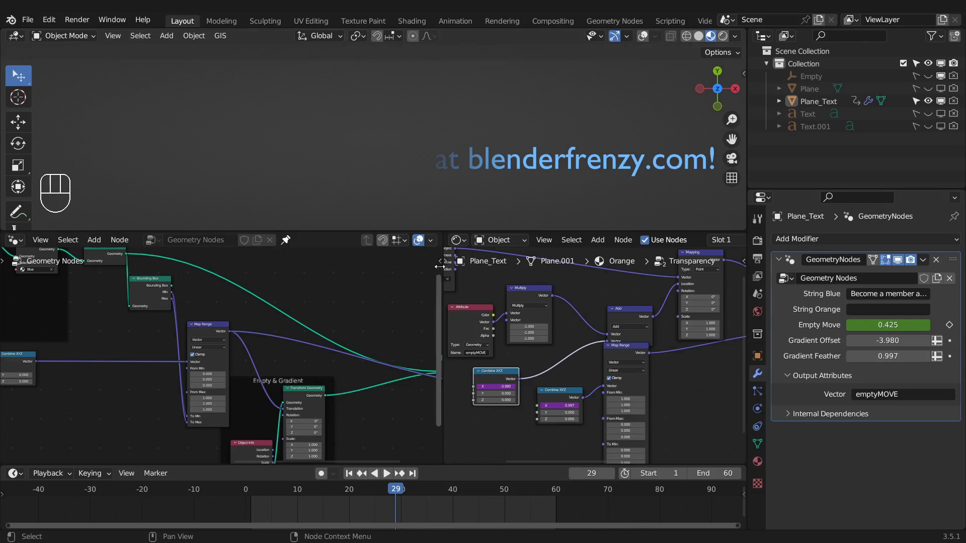
pyautogui.moveTo(397, 491); pyautogui.dragTo(314, 490)
pyautogui.scroll(-1, 247, 146)
pyautogui.scroll(-1, 289, 155)
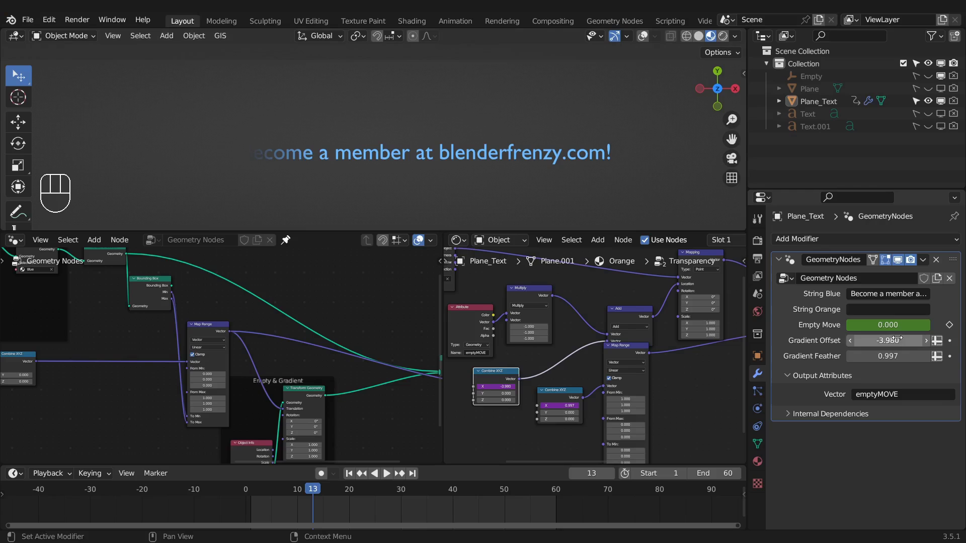
pyautogui.moveTo(893, 340)
pyautogui.mouseDown()
pyautogui.moveTo(884, 341)
pyautogui.moveTo(946, 340)
pyautogui.moveTo(905, 340)
pyautogui.mouseUp()
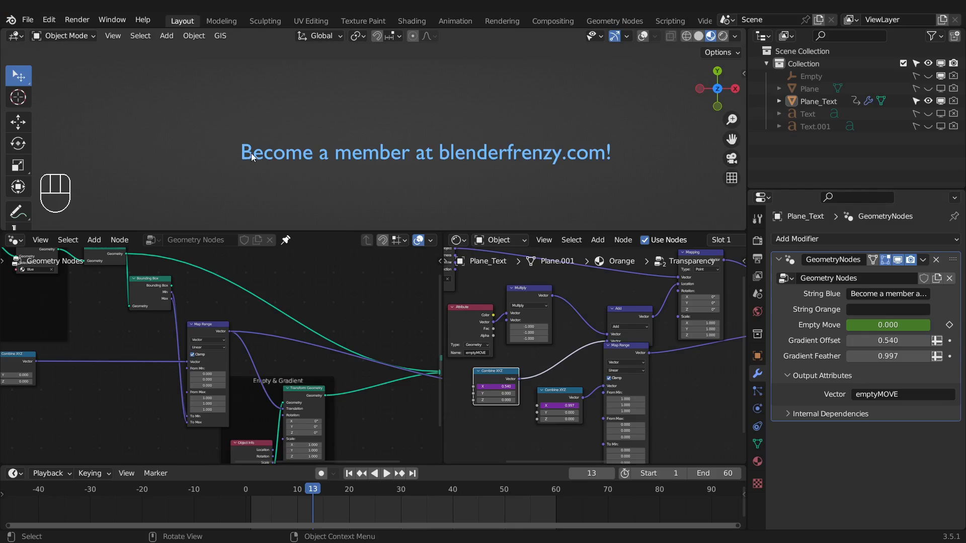
# Scrub the animation to frame 45 and turn the viewport overlays back on
pyautogui.click(318, 490)
pyautogui.moveTo(318, 490); pyautogui.dragTo(478, 490)
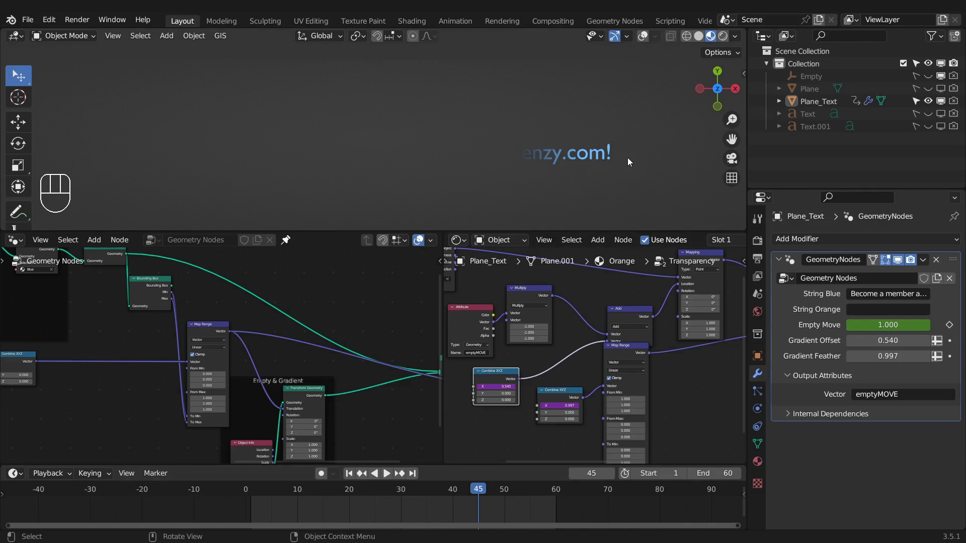
pyautogui.click(644, 37)
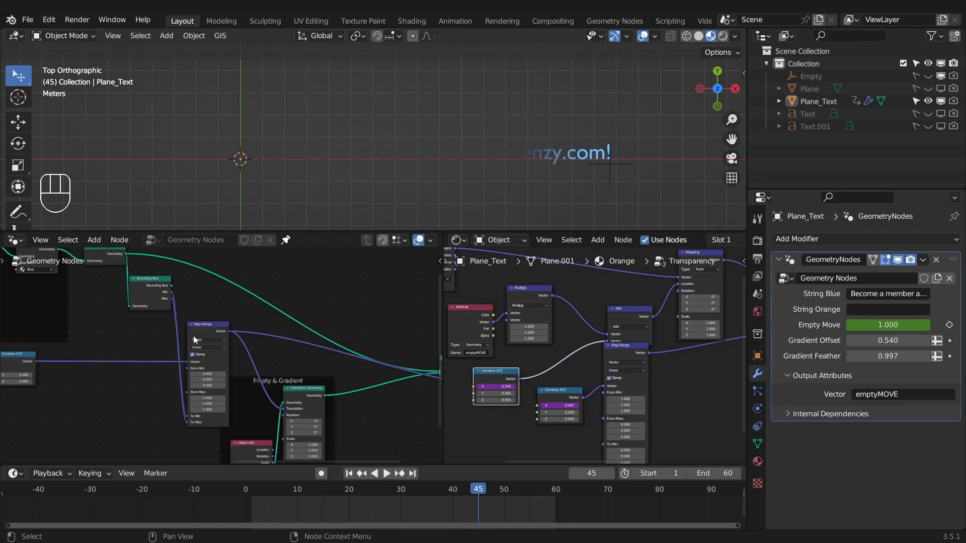
# Turn off Clamp on the geometry Map Range node and lower Empty Move to 0.000
pyautogui.scroll(7, 193, 336)
pyautogui.moveTo(194, 324); pyautogui.dragTo(317, 282, button='middle')
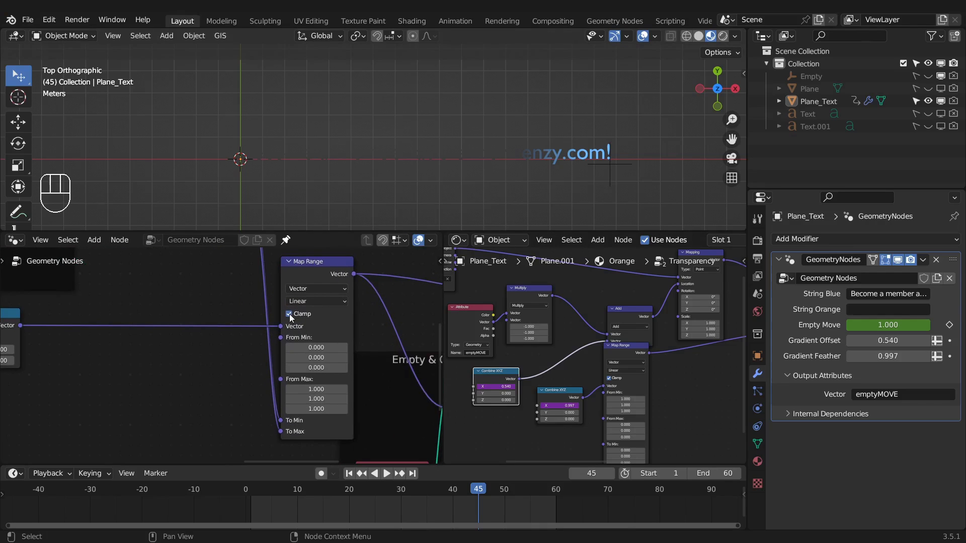
pyautogui.moveTo(888, 328); pyautogui.dragTo(634, 329)
pyautogui.moveTo(888, 328); pyautogui.dragTo(888, 328)
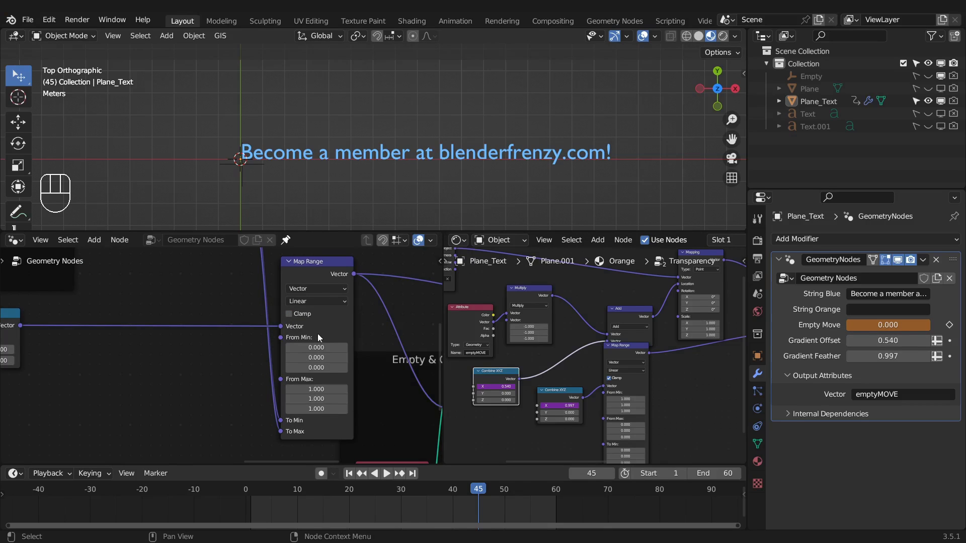
# Set the Empty Move group input's range to a minimum of -10 and a maximum of 10
pyautogui.press('n')
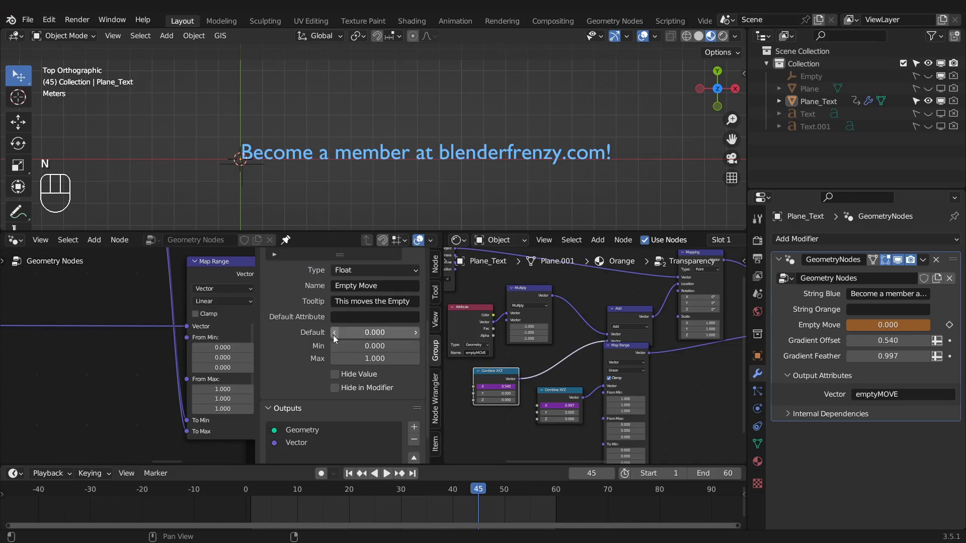
pyautogui.click(373, 347)
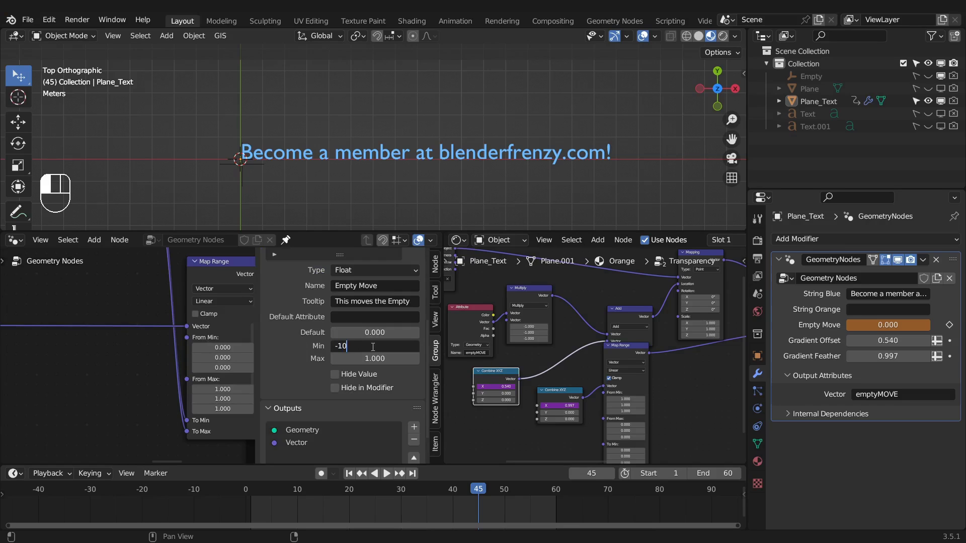
pyautogui.press('Tab')
pyautogui.write('1')
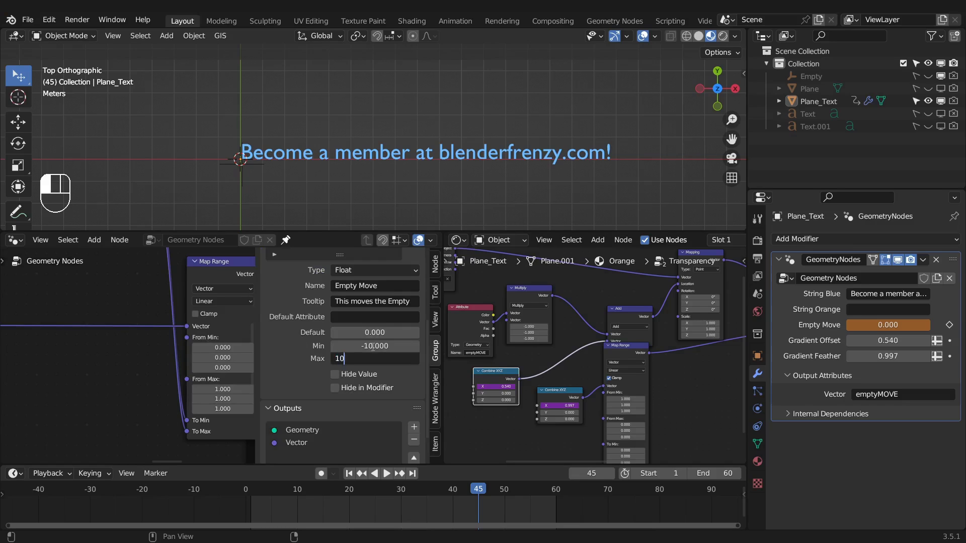
pyautogui.write('0')
pyautogui.press('Return')
# Try the extended Empty Move range on the title, ending at a value of 1.410
pyautogui.moveTo(888, 326); pyautogui.dragTo(794, 325)
pyautogui.moveTo(855, 325); pyautogui.dragTo(914, 325)
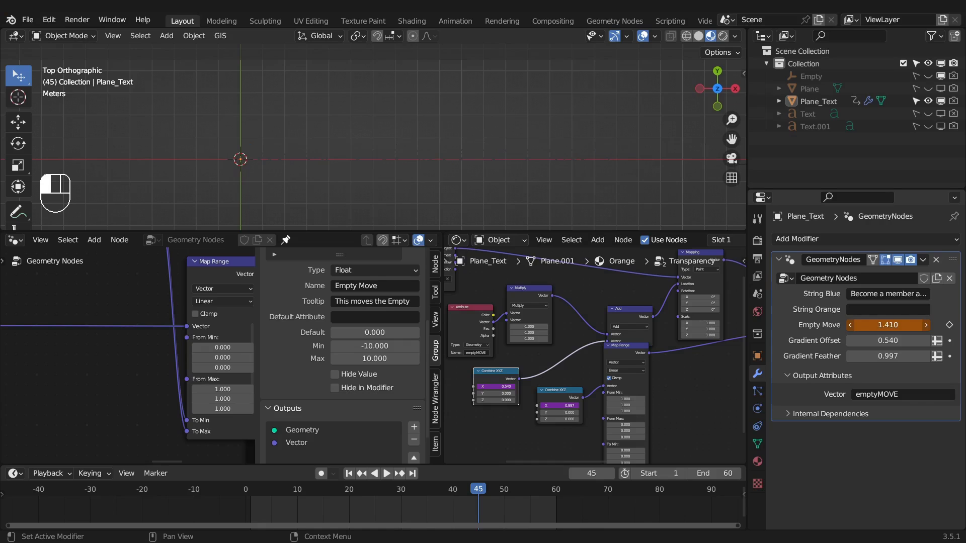
pyautogui.moveTo(913, 325); pyautogui.dragTo(914, 325)
pyautogui.scroll(-3, 605, 194)
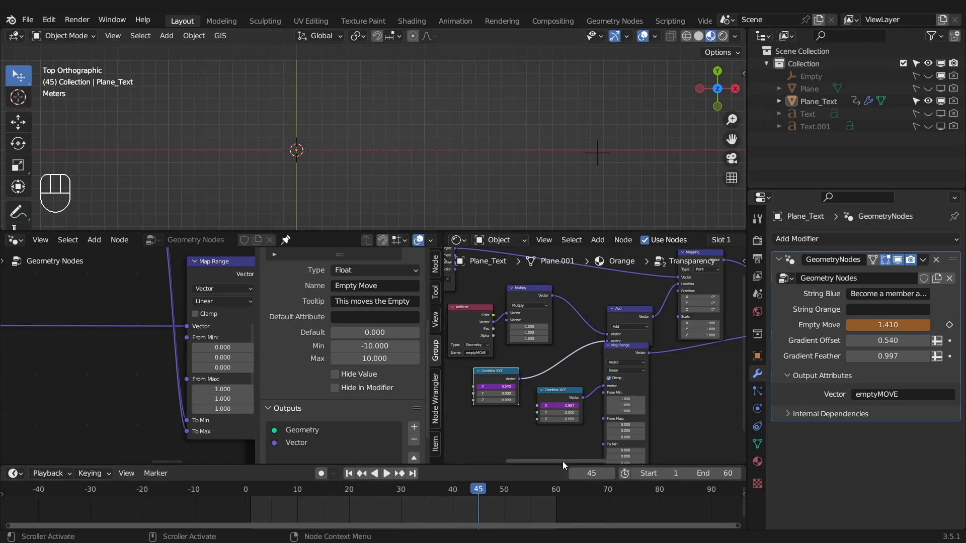
# Select the title text and go to its Empty Move keyframe at frame 20, with the geometry node editor's sidebar hidden
pyautogui.click(517, 147)
pyautogui.moveTo(476, 488); pyautogui.dragTo(349, 500)
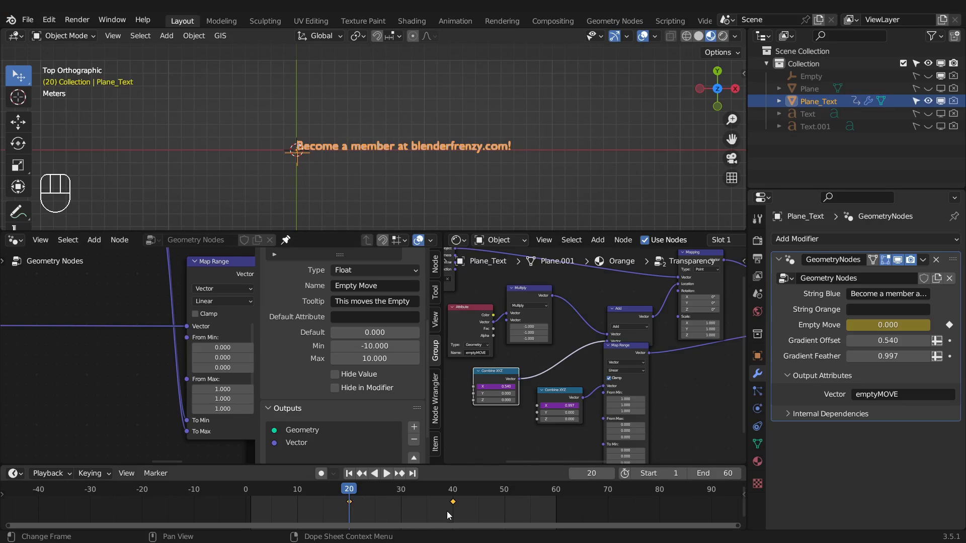
pyautogui.press('n')
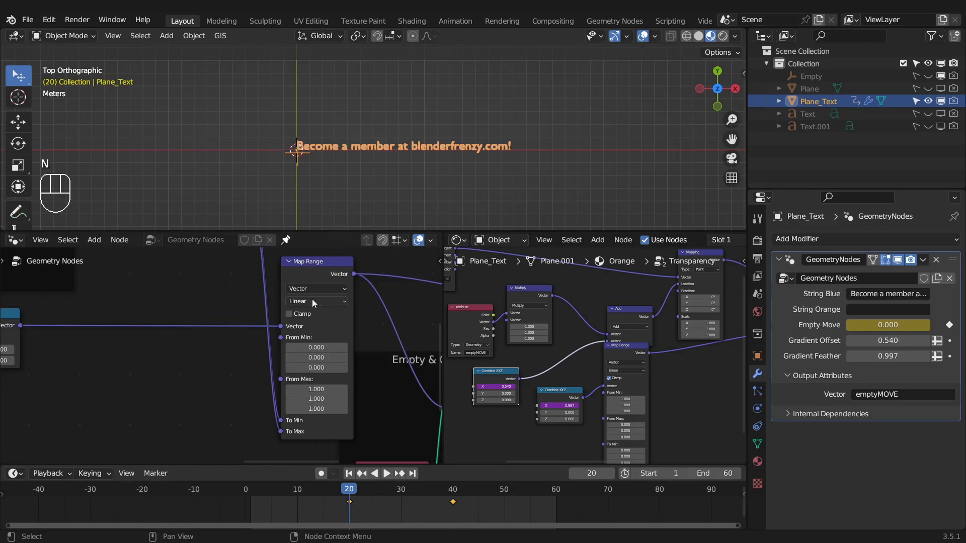
# Reposition the Map Range and Bounding Box nodes so there is room for another node between them
pyautogui.scroll(-2, 237, 360)
pyautogui.moveTo(243, 287); pyautogui.dragTo(187, 323, button='middle')
pyautogui.scroll(1, 237, 361)
pyautogui.click(265, 317)
pyautogui.moveTo(265, 316); pyautogui.dragTo(333, 290)
pyautogui.moveTo(297, 292); pyautogui.dragTo(299, 314, button='middle')
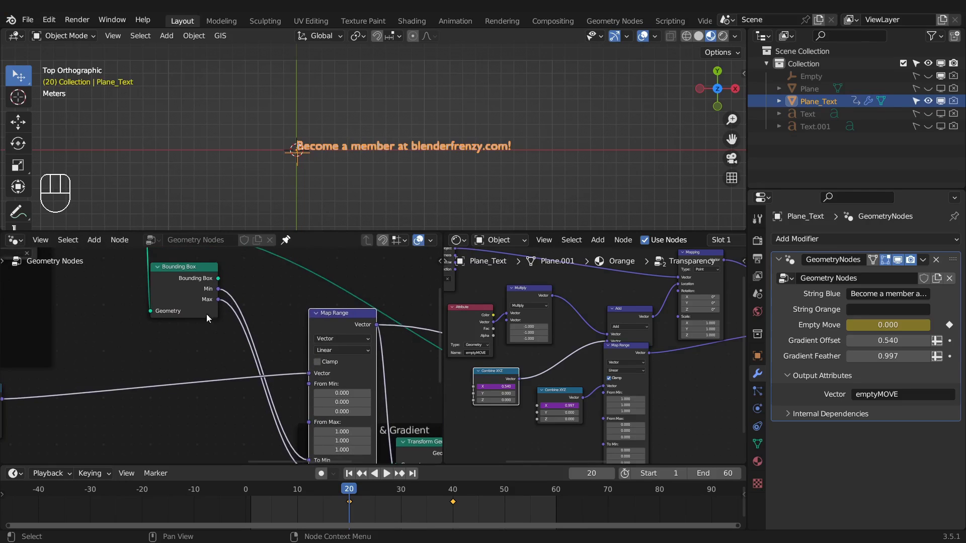
pyautogui.moveTo(195, 276); pyautogui.dragTo(203, 291)
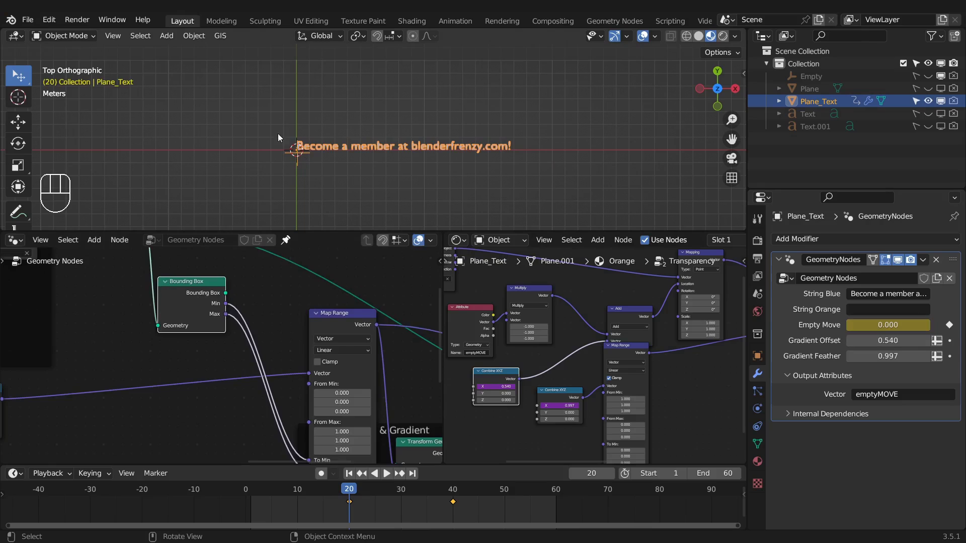
pyautogui.moveTo(207, 300); pyautogui.dragTo(272, 303, button='middle')
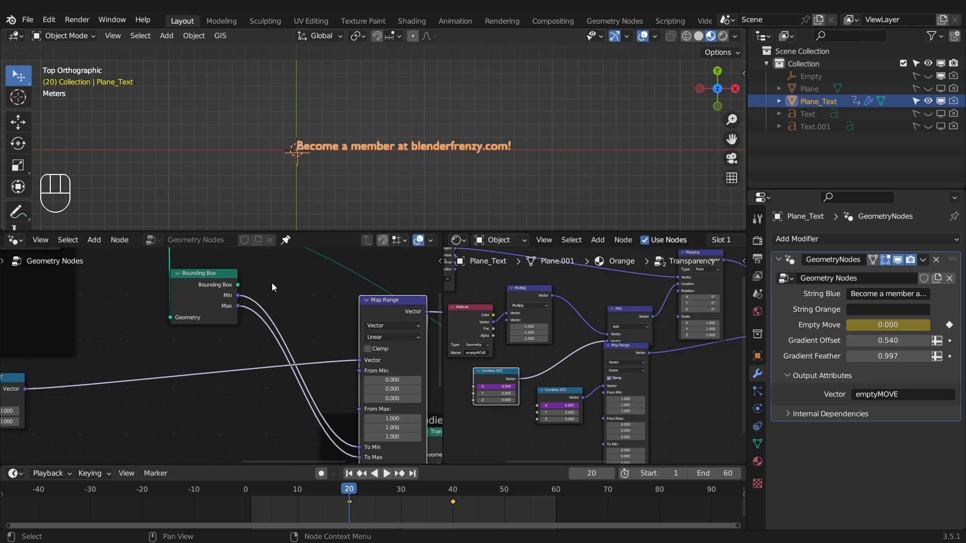
# Insert a Vector Math node set to Add on the link from the Bounding Box Min to the Map Range To Min
pyautogui.hotkey('shift', 'a')
pyautogui.click(276, 296)
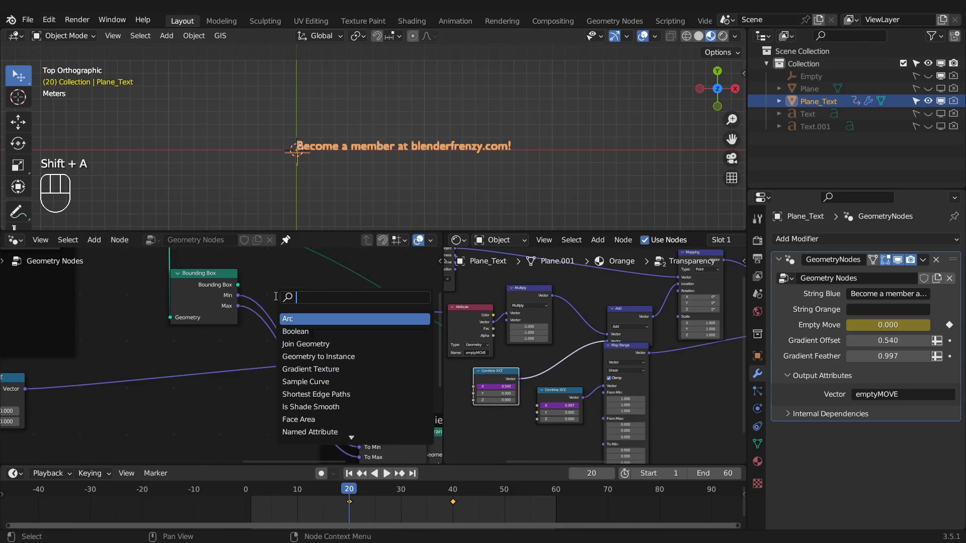
pyautogui.write('vec')
pyautogui.press('Down')
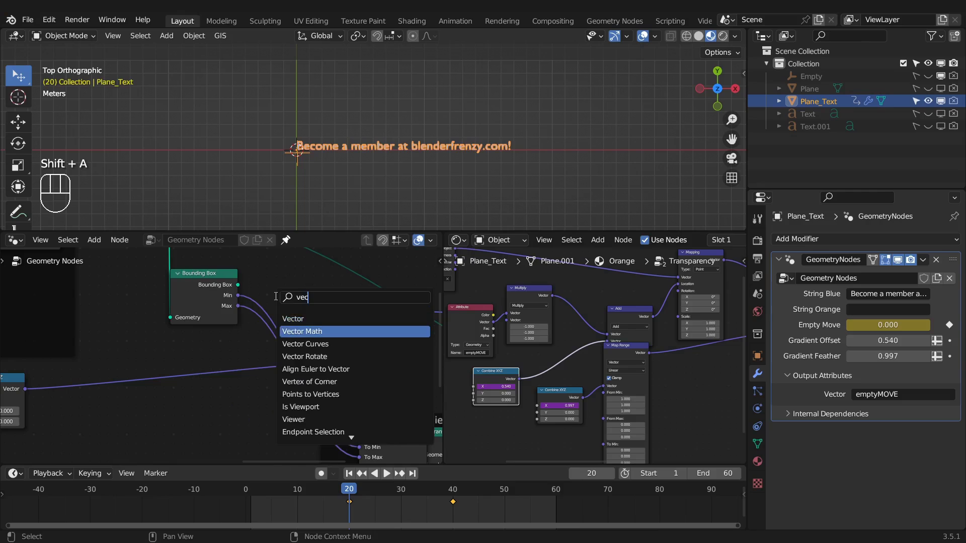
pyautogui.press('Return')
pyautogui.click(276, 288)
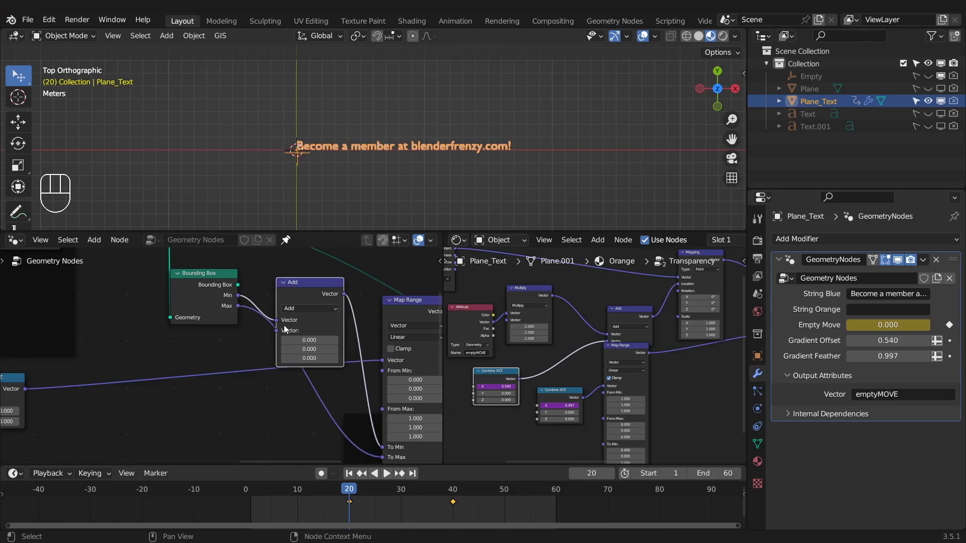
# Duplicate the Add node onto the link from Bounding Box Max to To Max and arrange the two Add nodes one above the other
pyautogui.hotkey('shift', 'd')
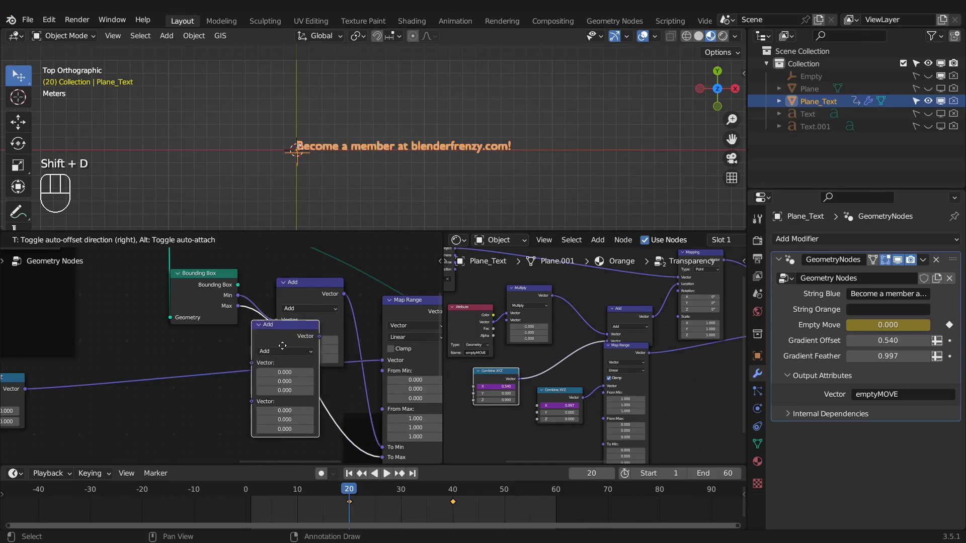
pyautogui.click(311, 399)
pyautogui.moveTo(314, 398); pyautogui.dragTo(283, 386)
pyautogui.moveTo(303, 284)
pyautogui.mouseDown()
pyautogui.moveTo(312, 264)
pyautogui.moveTo(303, 268)
pyautogui.mouseUp()
pyautogui.moveTo(294, 398); pyautogui.dragTo(305, 387)
pyautogui.moveTo(306, 276); pyautogui.dragTo(300, 294)
pyautogui.scroll(-1, 324, 316)
pyautogui.moveTo(322, 317); pyautogui.dragTo(310, 300, button='middle')
pyautogui.scroll(-1, 272, 274)
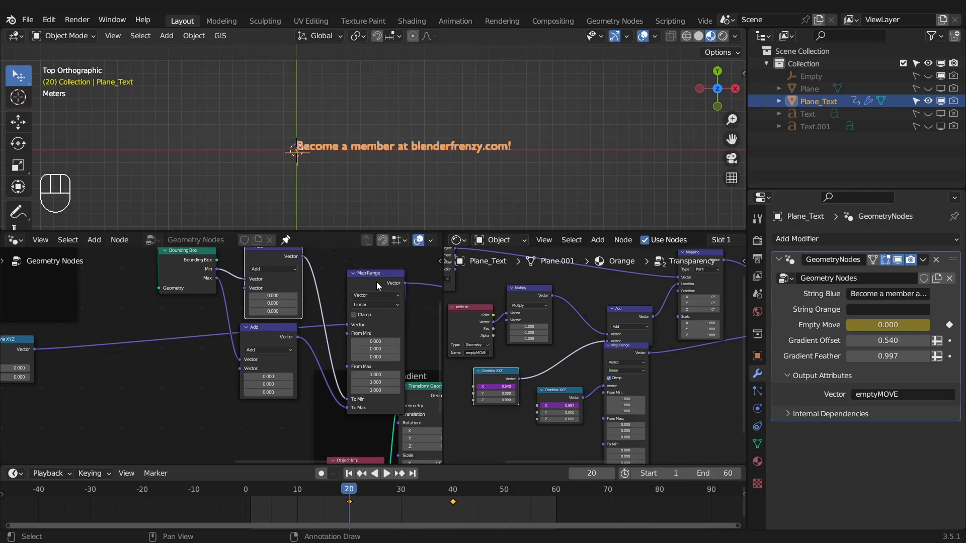
# Move the Combine XYZ node feeding the Map Range downward and place the Map Range inside the Empty & Gradient frame area
pyautogui.scroll(-3, 273, 347)
pyautogui.moveTo(282, 343)
pyautogui.mouseDown(button='middle')
pyautogui.moveTo(341, 315)
pyautogui.moveTo(250, 341)
pyautogui.moveTo(268, 337)
pyautogui.moveTo(198, 388)
pyautogui.moveTo(224, 346)
pyautogui.mouseUp(button='middle')
pyautogui.scroll(-4, 278, 329)
pyautogui.scroll(3, 242, 344)
pyautogui.moveTo(151, 339); pyautogui.dragTo(190, 367)
pyautogui.moveTo(266, 428); pyautogui.dragTo(265, 431)
pyautogui.scroll(-2, 304, 376)
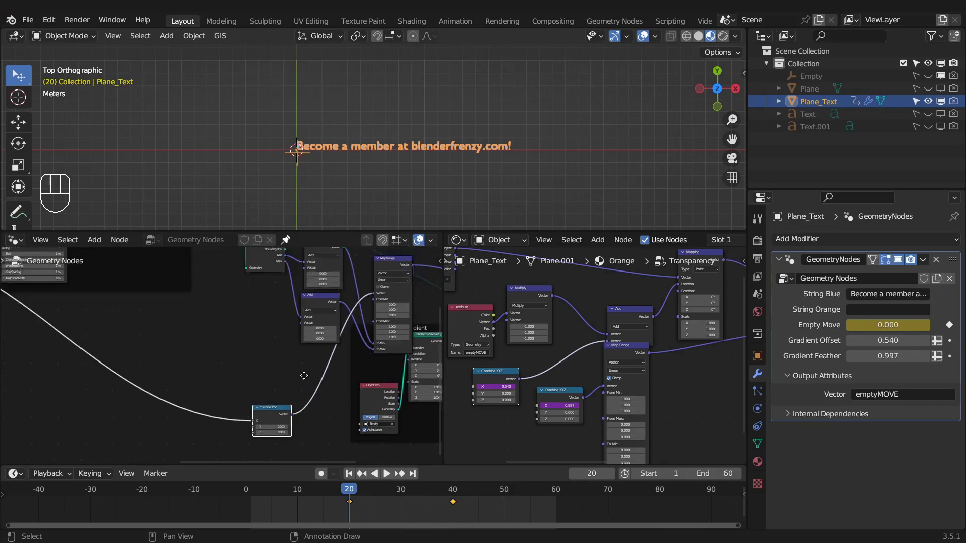
pyautogui.moveTo(285, 408); pyautogui.dragTo(254, 429)
pyautogui.moveTo(384, 282); pyautogui.dragTo(335, 357)
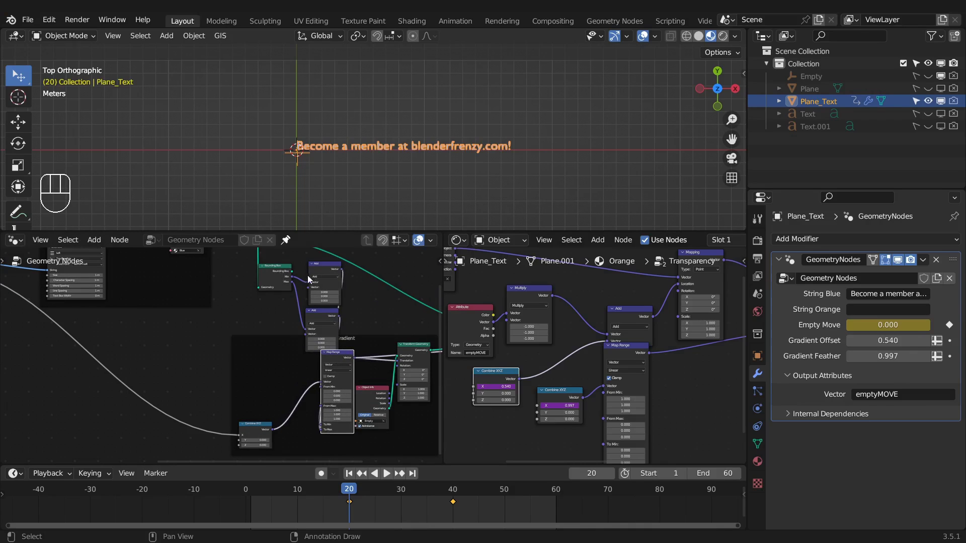
# Move both Add nodes into the Empty & Gradient frame area beside the Map Range node
pyautogui.moveTo(281, 272); pyautogui.dragTo(281, 266)
pyautogui.click(323, 276)
pyautogui.keyDown('shift'); pyautogui.click(312, 321); pyautogui.keyUp('shift')
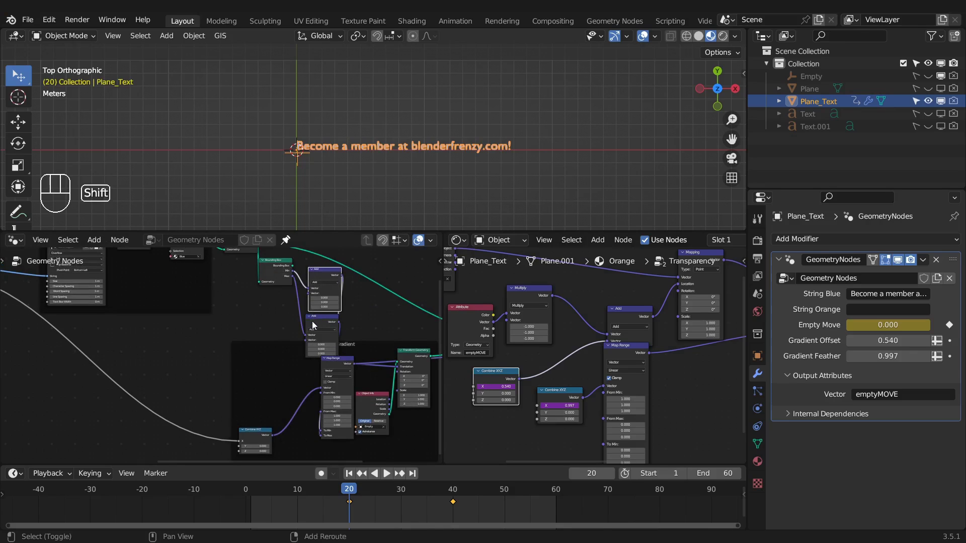
pyautogui.press('g')
pyautogui.click(280, 372)
pyautogui.moveTo(337, 359); pyautogui.dragTo(319, 326, button='middle')
pyautogui.moveTo(321, 325); pyautogui.dragTo(316, 315)
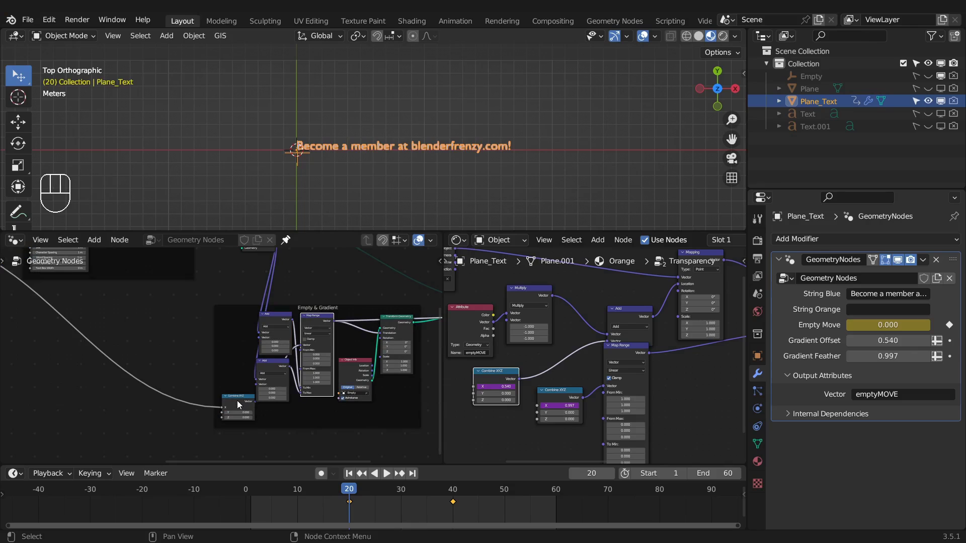
# Place the Combine XYZ node beneath the Map Range and space the two Add nodes vertically apart
pyautogui.moveTo(234, 397); pyautogui.dragTo(314, 403)
pyautogui.scroll(1, 310, 413)
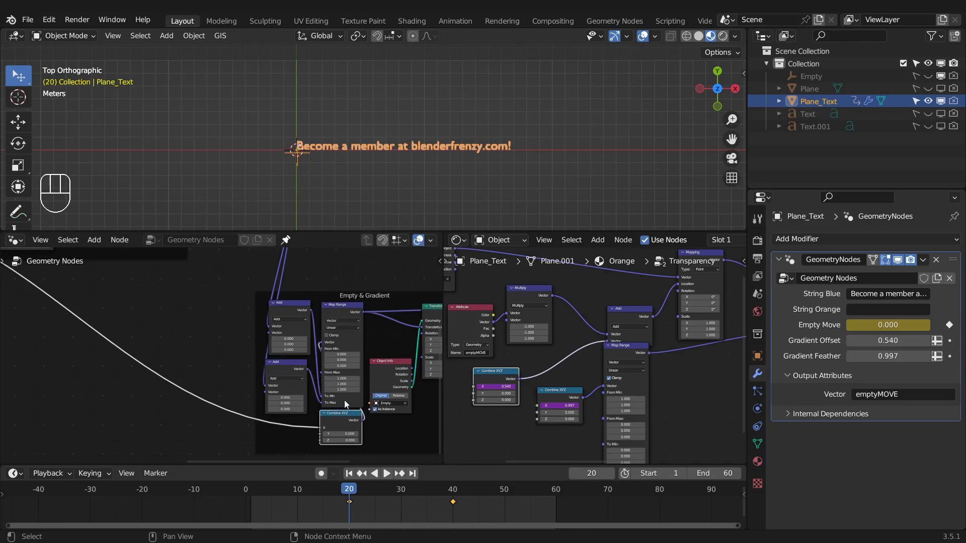
pyautogui.moveTo(330, 334); pyautogui.dragTo(348, 360, button='middle')
pyautogui.moveTo(307, 328); pyautogui.dragTo(310, 294)
pyautogui.moveTo(300, 389); pyautogui.dragTo(290, 332, button='middle')
pyautogui.moveTo(287, 340); pyautogui.dragTo(281, 396)
pyautogui.click(342, 385)
pyautogui.hotkey('shift', 'd')
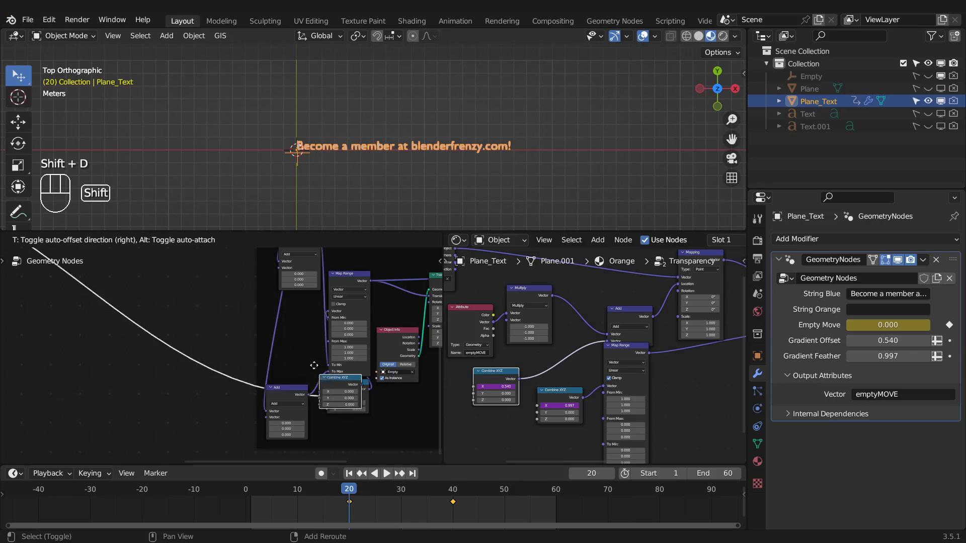
pyautogui.click(341, 303)
pyautogui.moveTo(341, 303); pyautogui.dragTo(342, 365, button='middle')
pyautogui.hotkey('ctrl', 'z')
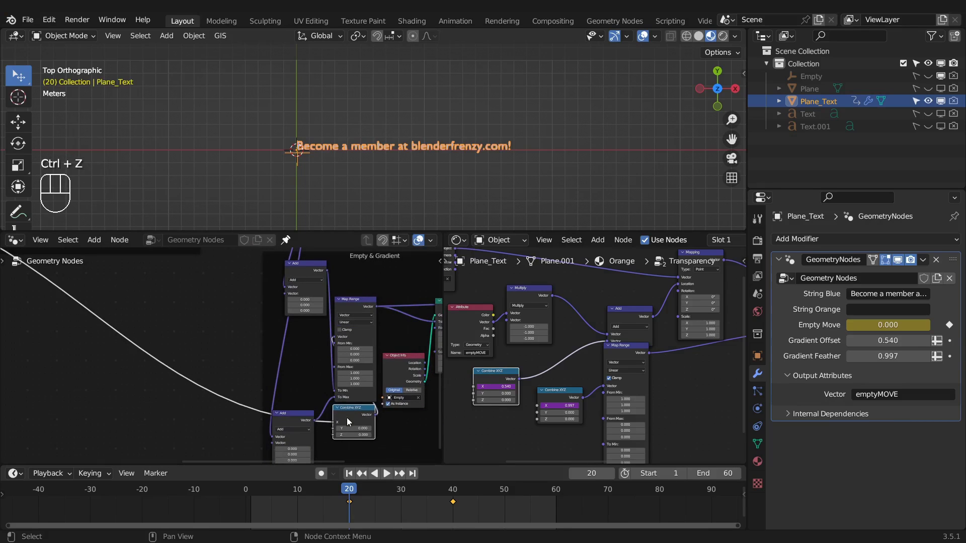
# Duplicate the Combine XYZ node and connect its Vector output to the upper Add node's second Vector input
pyautogui.hotkey('shift', 'd')
pyautogui.click(231, 312)
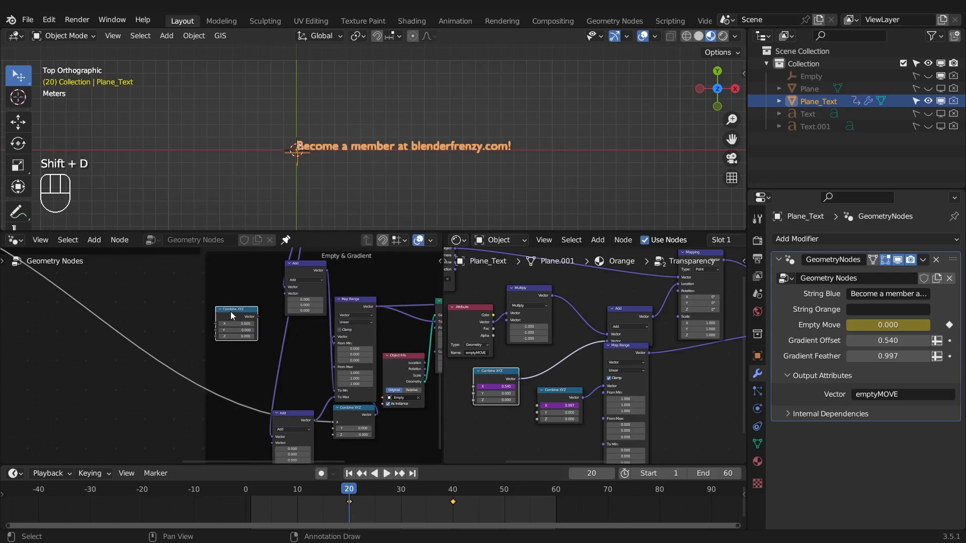
pyautogui.scroll(2, 282, 342)
pyautogui.moveTo(282, 342); pyautogui.dragTo(287, 379, button='middle')
pyautogui.moveTo(285, 353); pyautogui.dragTo(322, 320)
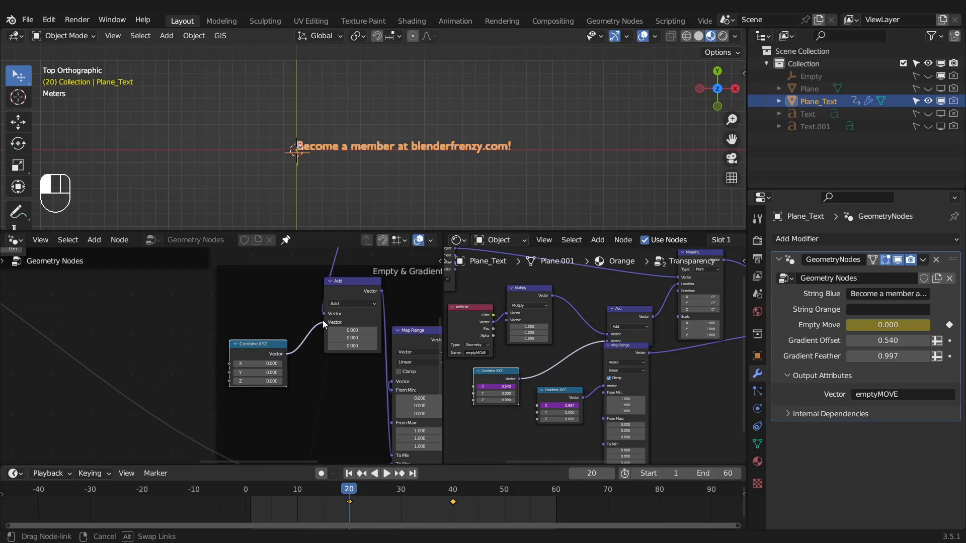
pyautogui.scroll(-1, 305, 354)
pyautogui.moveTo(307, 366); pyautogui.dragTo(280, 363, button='middle')
pyautogui.scroll(-2, 308, 372)
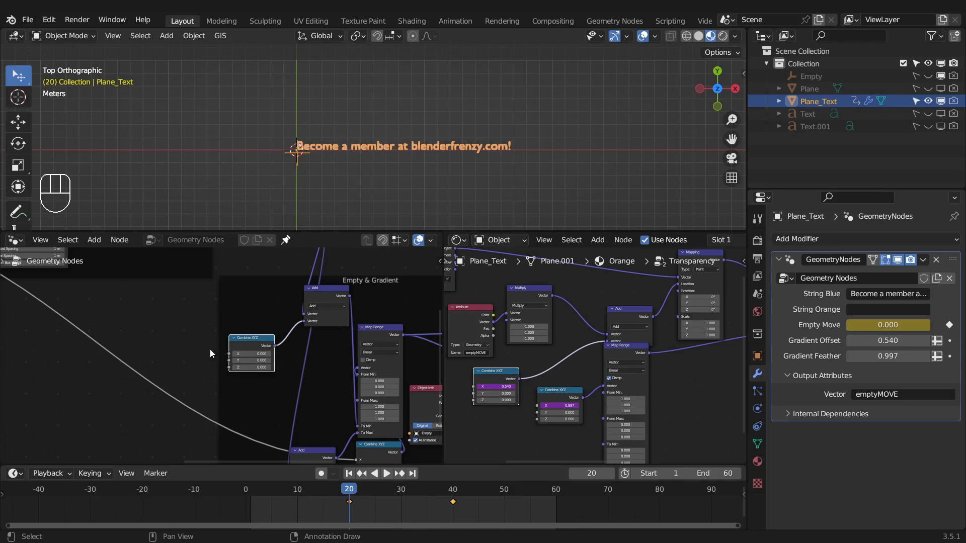
# Duplicate the new Combine XYZ node and connect the copy to the lower Add node's second Vector input
pyautogui.scroll(-5, 209, 349)
pyautogui.moveTo(189, 359); pyautogui.dragTo(238, 345, button='middle')
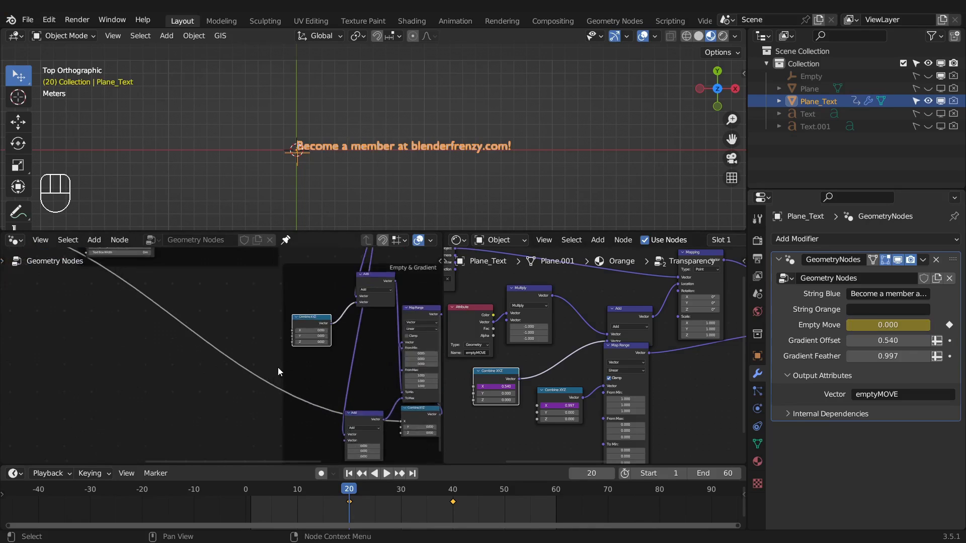
pyautogui.scroll(3, 278, 368)
pyautogui.moveTo(232, 312); pyautogui.dragTo(233, 300)
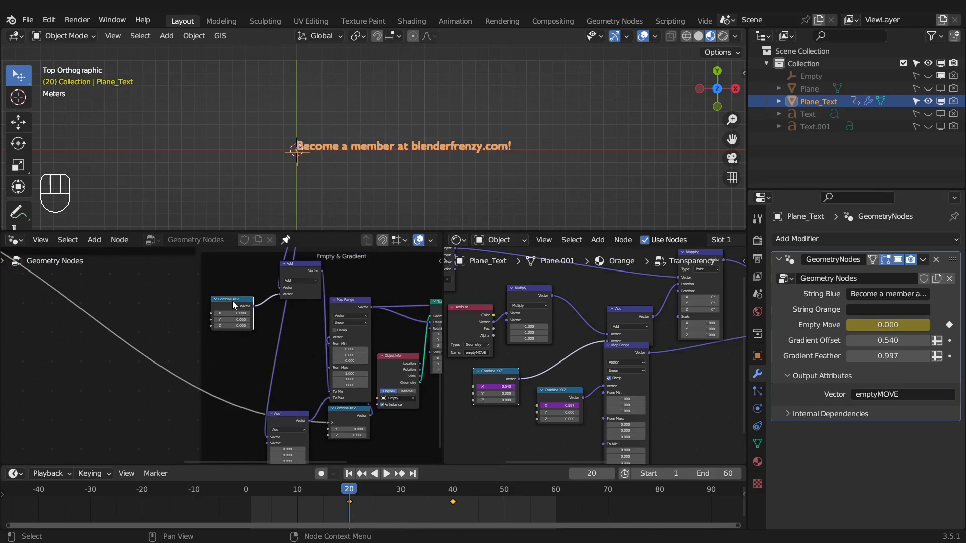
pyautogui.hotkey('shift', 's')
pyautogui.hotkey('shift', 'd')
pyautogui.click(210, 394)
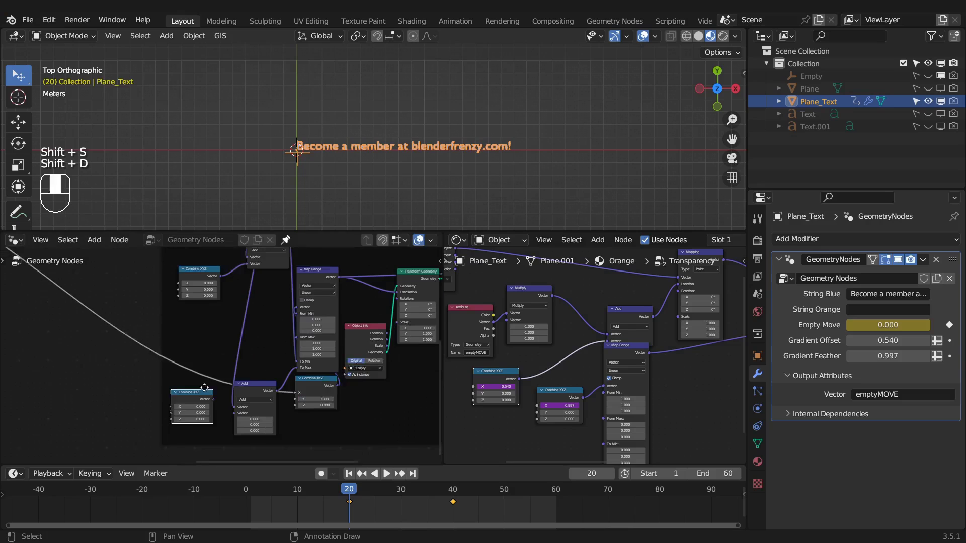
pyautogui.moveTo(203, 385); pyautogui.dragTo(223, 399)
pyautogui.moveTo(224, 397); pyautogui.dragTo(238, 437, button='middle')
# Tuck each of the two offset Combine XYZ nodes directly beneath the Add node it feeds
pyautogui.moveTo(257, 410); pyautogui.dragTo(250, 386)
pyautogui.moveTo(193, 422); pyautogui.dragTo(251, 425)
pyautogui.moveTo(202, 297); pyautogui.dragTo(259, 307)
pyautogui.moveTo(233, 317); pyautogui.dragTo(230, 335, button='middle')
pyautogui.scroll(-6, 230, 335)
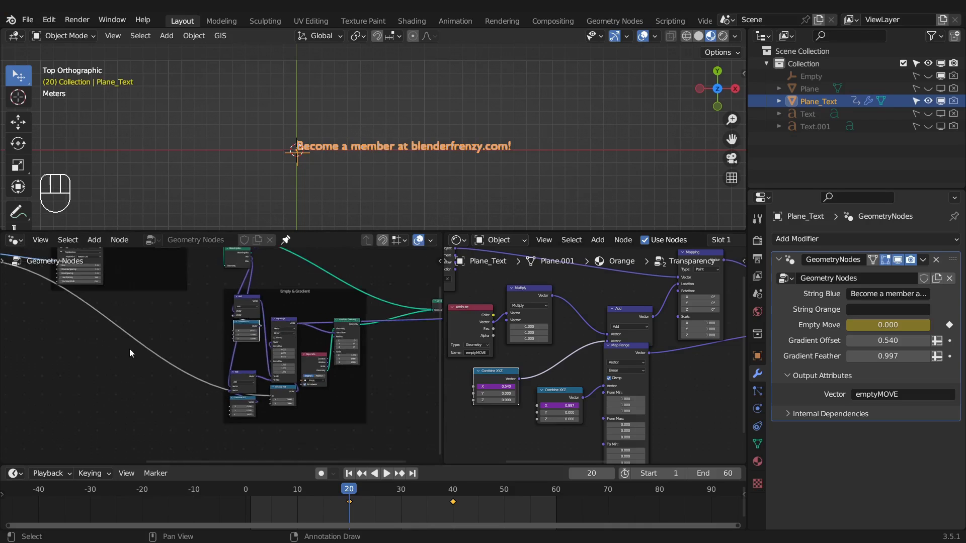
# Duplicate the Group Input node next to the Empty & Gradient frame and cut the long Empty Move link from the original
pyautogui.moveTo(129, 350); pyautogui.dragTo(252, 409, button='middle')
pyautogui.click(74, 307)
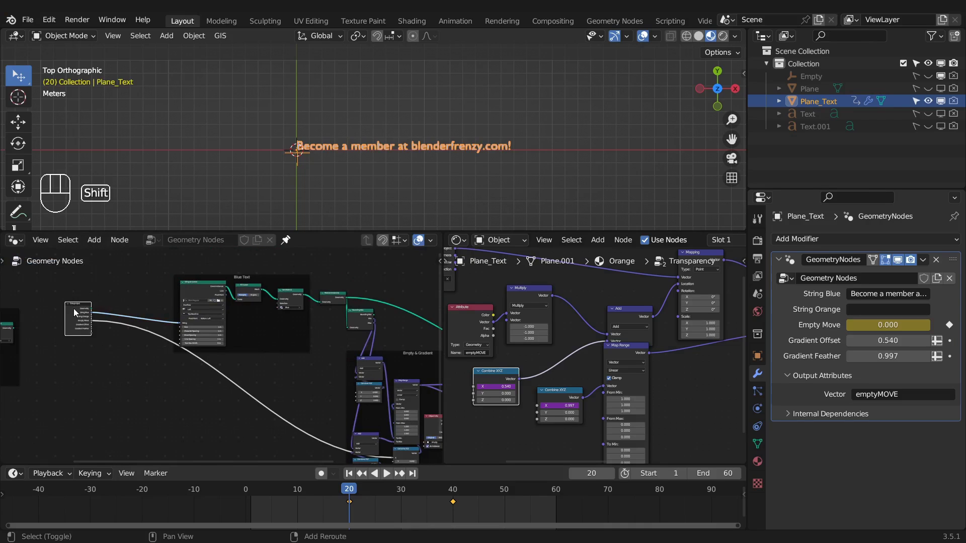
pyautogui.hotkey('shift', 'd')
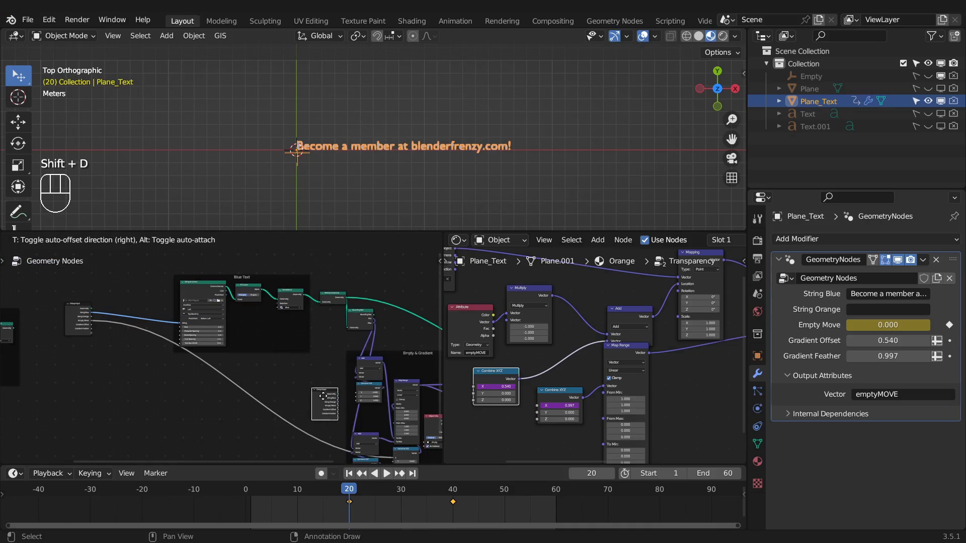
pyautogui.click(322, 395)
pyautogui.keyDown('ctrl'); pyautogui.moveTo(250, 402); pyautogui.dragTo(274, 401, button='right'); pyautogui.keyUp('ctrl')
# Connect Empty Move on the duplicated Group Input to the X input of the Combine XYZ beneath the Map Range
pyautogui.scroll(6, 219, 374)
pyautogui.moveTo(278, 401); pyautogui.dragTo(130, 346, button='middle')
pyautogui.scroll(2, 219, 362)
pyautogui.moveTo(217, 363); pyautogui.dragTo(265, 379, button='middle')
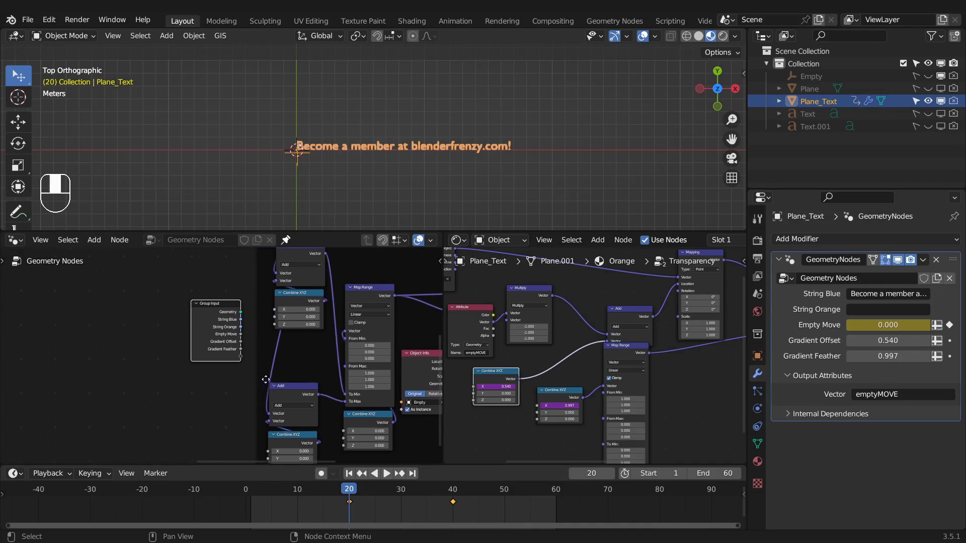
pyautogui.moveTo(343, 431); pyautogui.dragTo(241, 335)
pyautogui.moveTo(265, 336); pyautogui.dragTo(302, 379, button='middle')
pyautogui.scroll(1, 302, 379)
pyautogui.moveTo(263, 344); pyautogui.dragTo(246, 333)
pyautogui.moveTo(288, 314); pyautogui.dragTo(284, 331, button='middle')
pyautogui.scroll(-4, 337, 341)
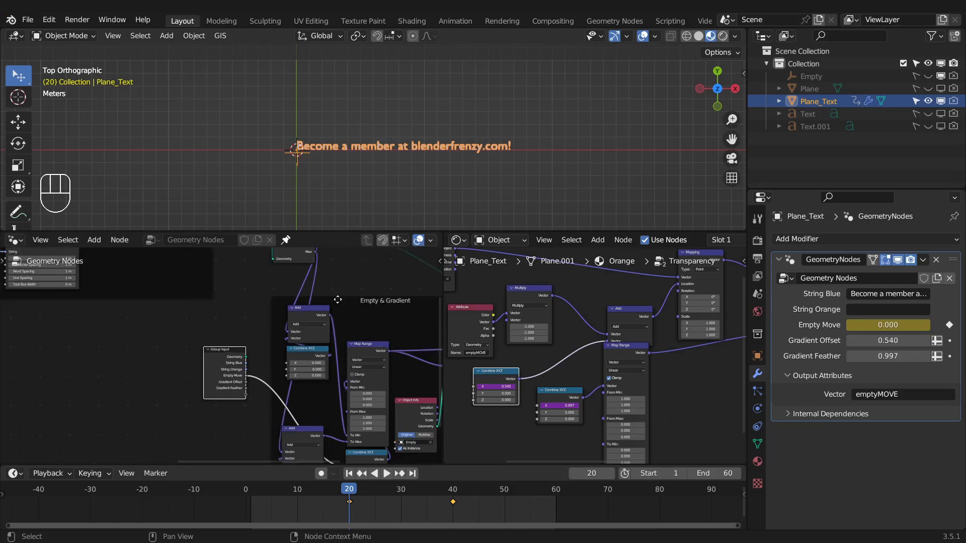
# Move the Bounding Box node down to just above the duplicated Group Input node
pyautogui.moveTo(339, 300); pyautogui.dragTo(335, 338, button='middle')
pyautogui.moveTo(283, 287); pyautogui.dragTo(230, 337)
pyautogui.moveTo(289, 353); pyautogui.dragTo(349, 304, button='middle')
pyautogui.scroll(2, 354, 309)
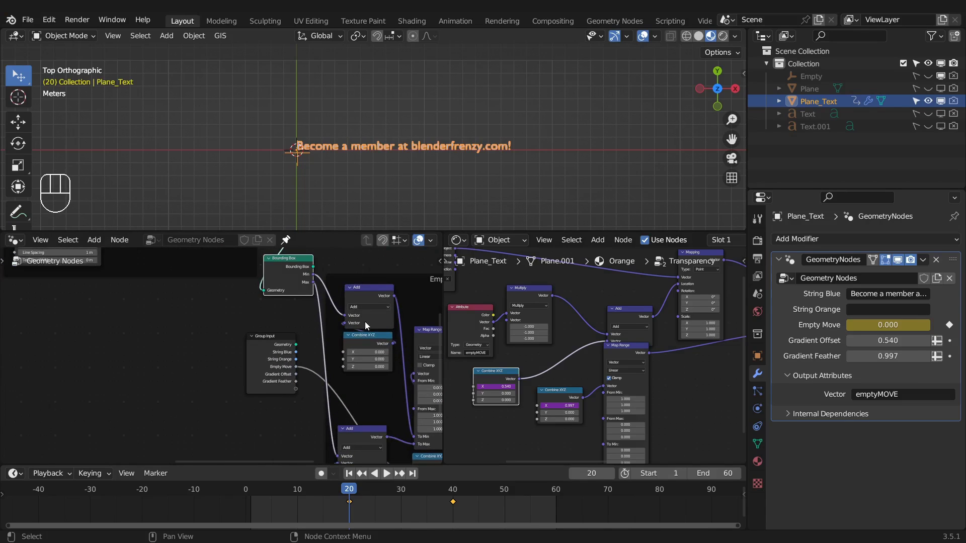
# Expose the X input of the Combine XYZ under the upper Add node as a group input named "Empty Offset Beg"
pyautogui.moveTo(345, 358); pyautogui.dragTo(333, 362)
pyautogui.moveTo(296, 391); pyautogui.dragTo(294, 390)
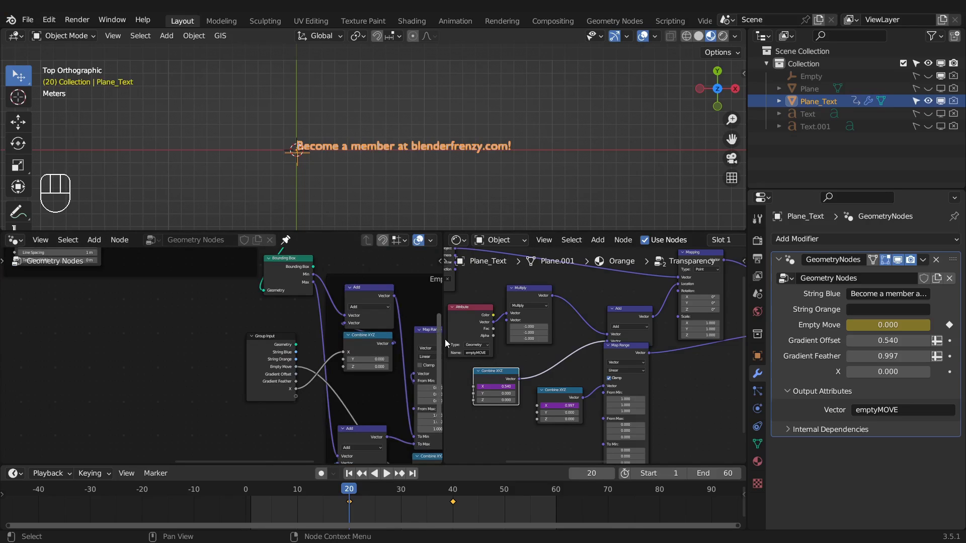
pyautogui.moveTo(445, 339); pyautogui.dragTo(654, 320)
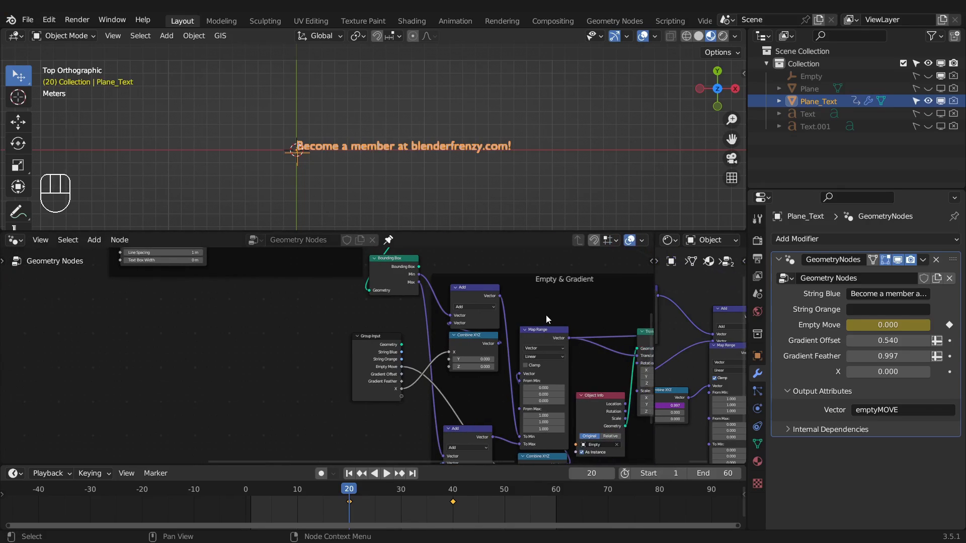
pyautogui.press('n')
pyautogui.scroll(3, 560, 320)
pyautogui.click(502, 333)
pyautogui.scroll(-2, 551, 373)
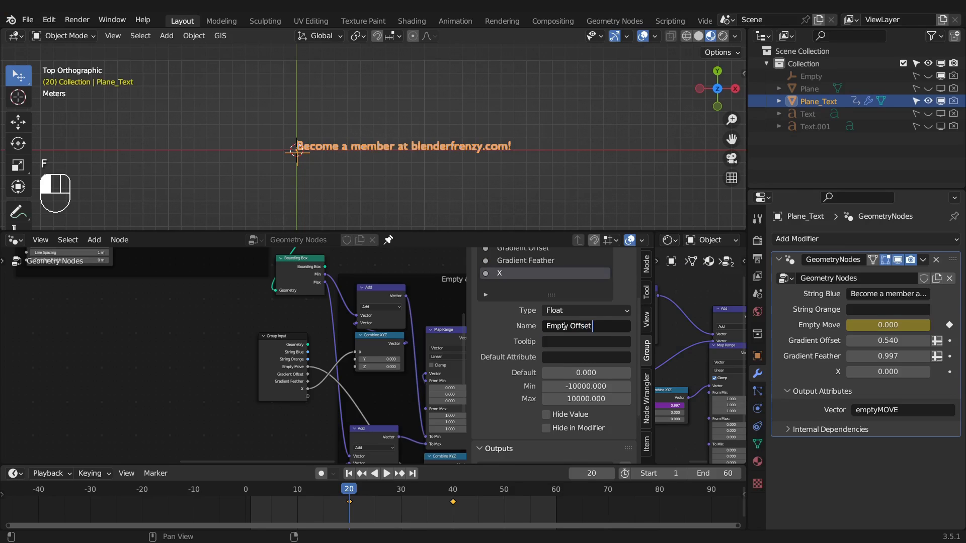
pyautogui.write('eg')
pyautogui.press('Return')
# Expose the X input of the Combine XYZ under the lower Add node as a group input named "Empty Offset End"
pyautogui.moveTo(365, 398); pyautogui.dragTo(374, 369, button='middle')
pyautogui.moveTo(363, 453); pyautogui.dragTo(368, 415, button='middle')
pyautogui.moveTo(364, 424); pyautogui.dragTo(323, 328)
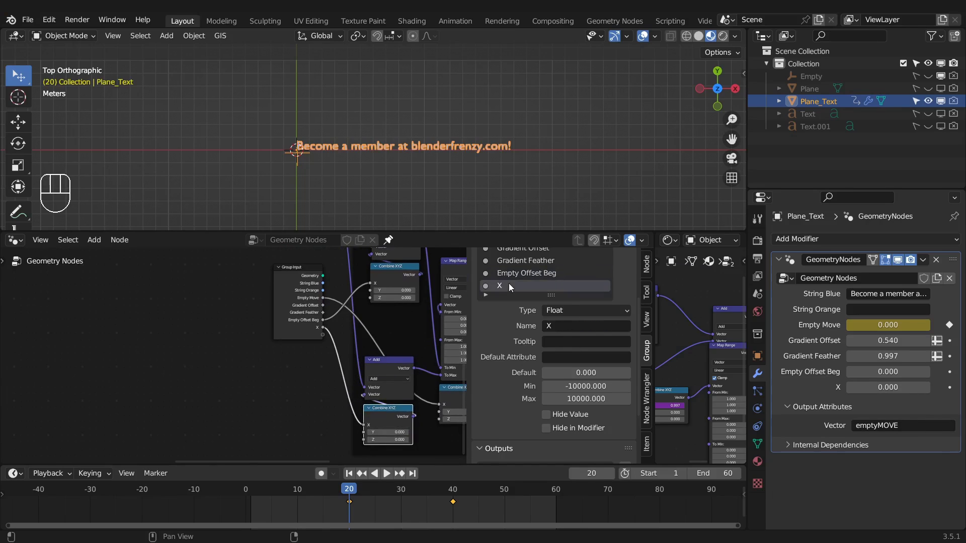
pyautogui.click(569, 328)
pyautogui.click(568, 327)
pyautogui.write('Empty Offset')
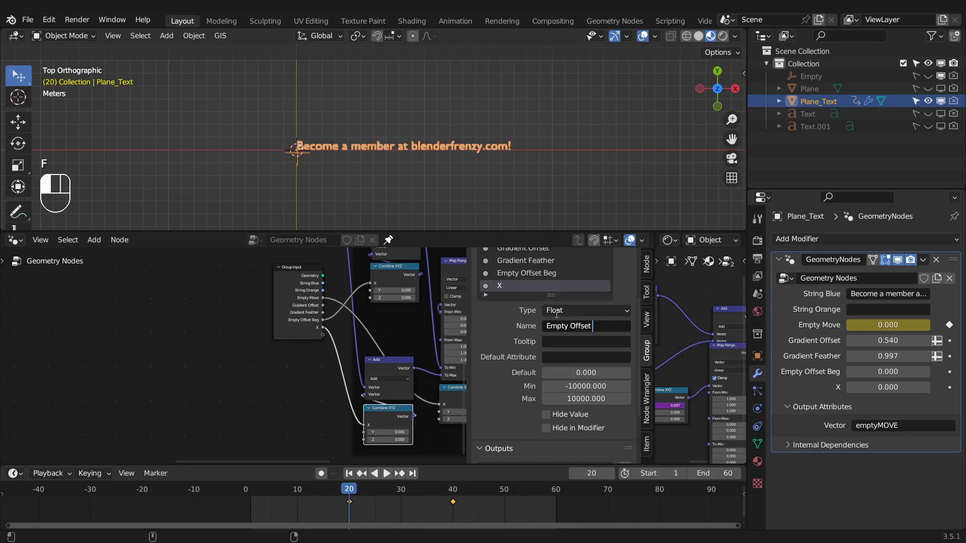
pyautogui.write(' End')
pyautogui.press('Return')
# Reorder the group inputs so Empty Offset Beg and Empty Offset End come directly after Empty Move
pyautogui.scroll(3, 564, 282)
pyautogui.click(538, 333)
pyautogui.click(625, 287)
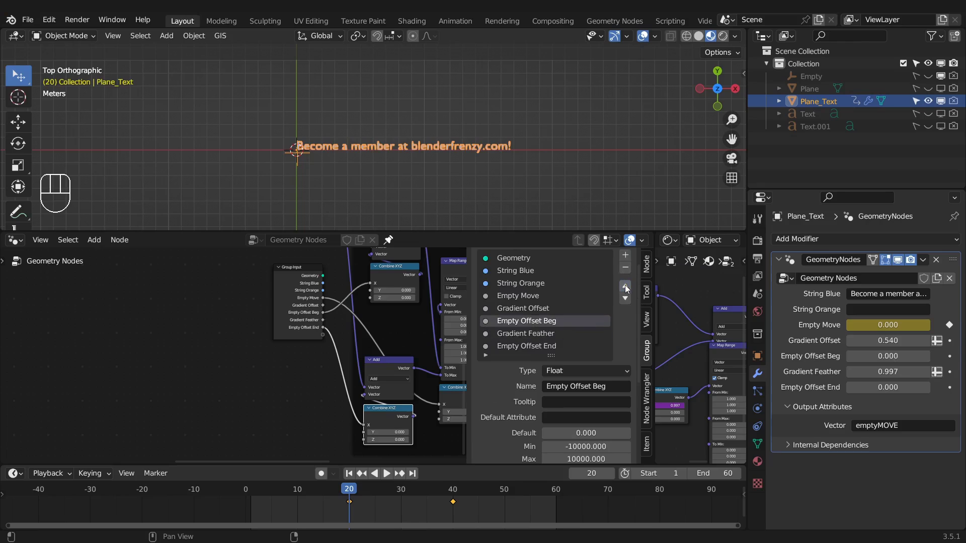
pyautogui.click(626, 286)
pyautogui.click(523, 346)
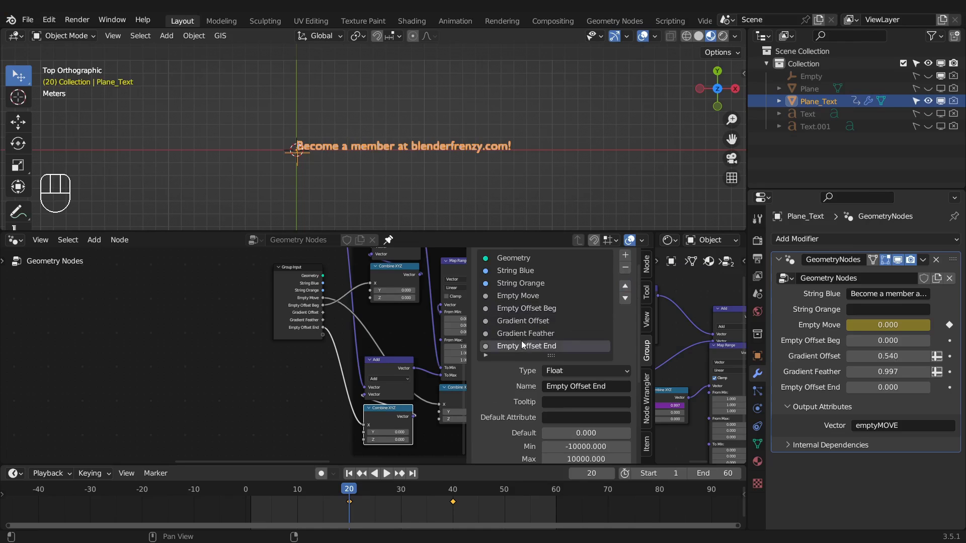
pyautogui.click(624, 287)
pyautogui.click(624, 287)
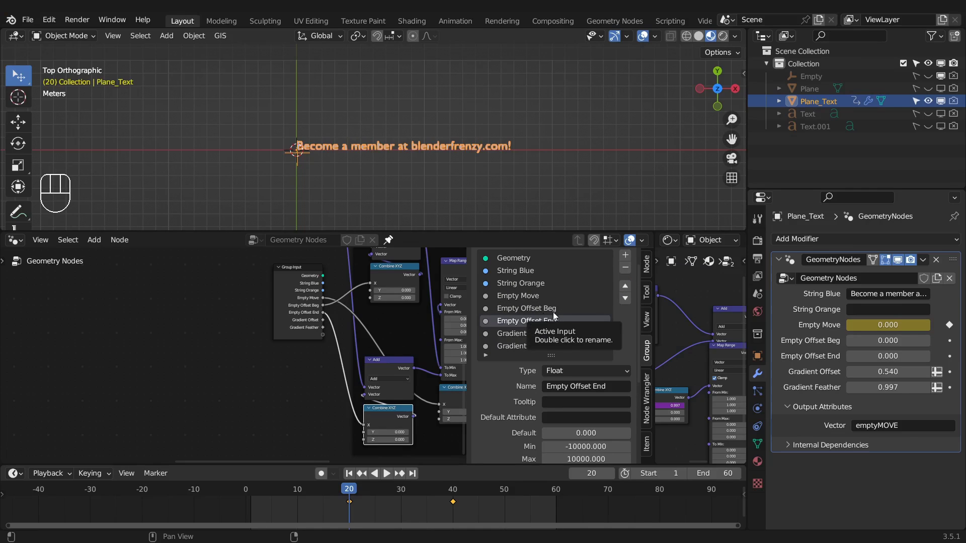
# Try Empty Offset Beg at -1.470 and, at frame 40, Empty Offset End at 4.810
pyautogui.moveTo(886, 340); pyautogui.dragTo(850, 341)
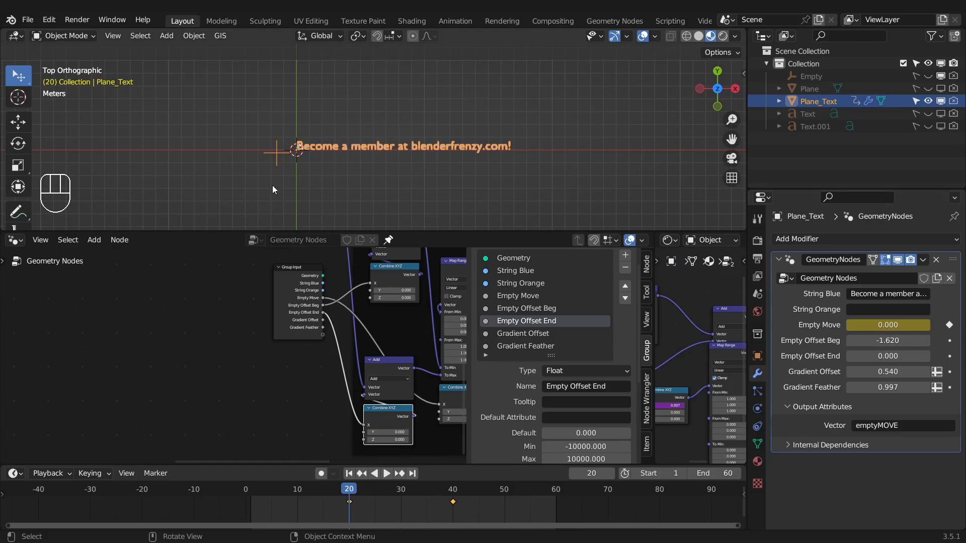
pyautogui.scroll(4, 266, 154)
pyautogui.scroll(-1, 199, 168)
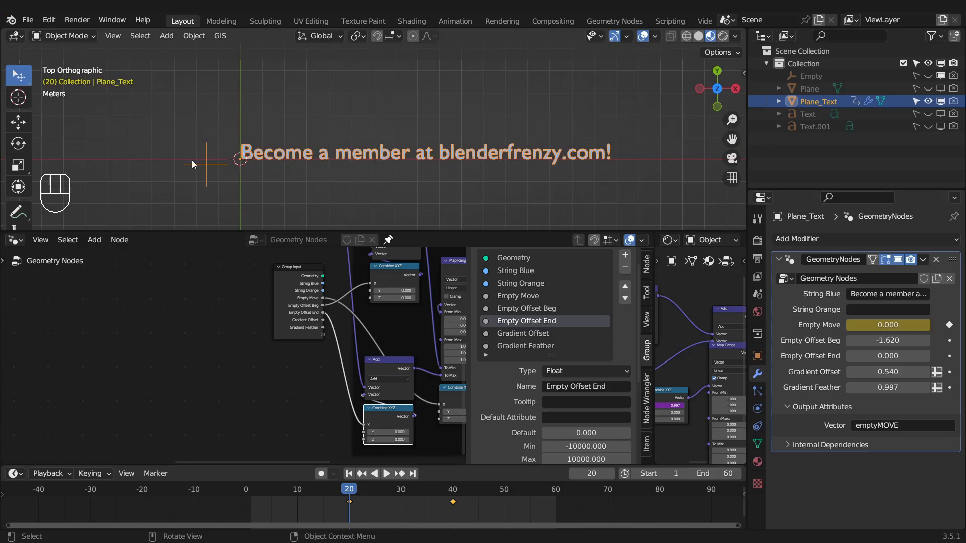
pyautogui.moveTo(888, 341); pyautogui.dragTo(849, 341)
pyautogui.moveTo(370, 486); pyautogui.dragTo(453, 485)
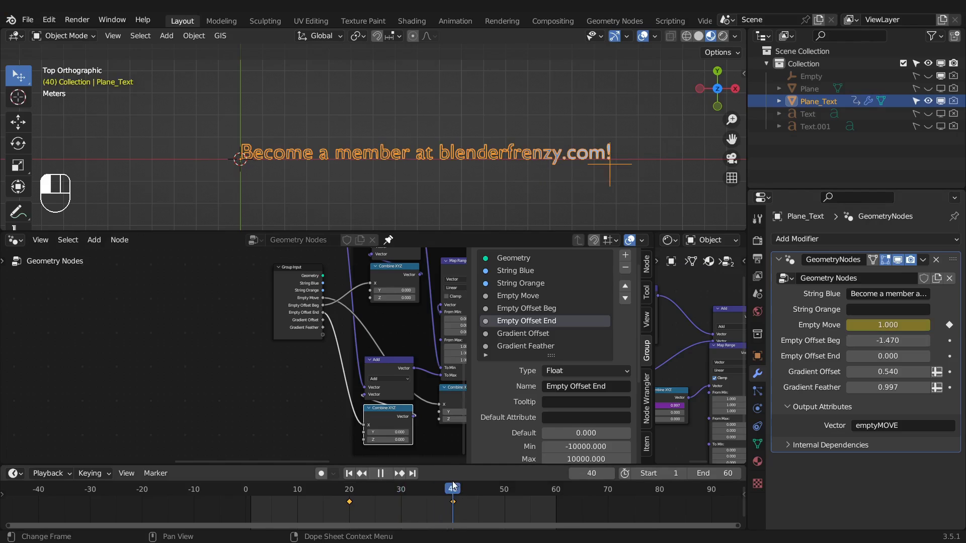
pyautogui.moveTo(888, 355); pyautogui.dragTo(890, 356)
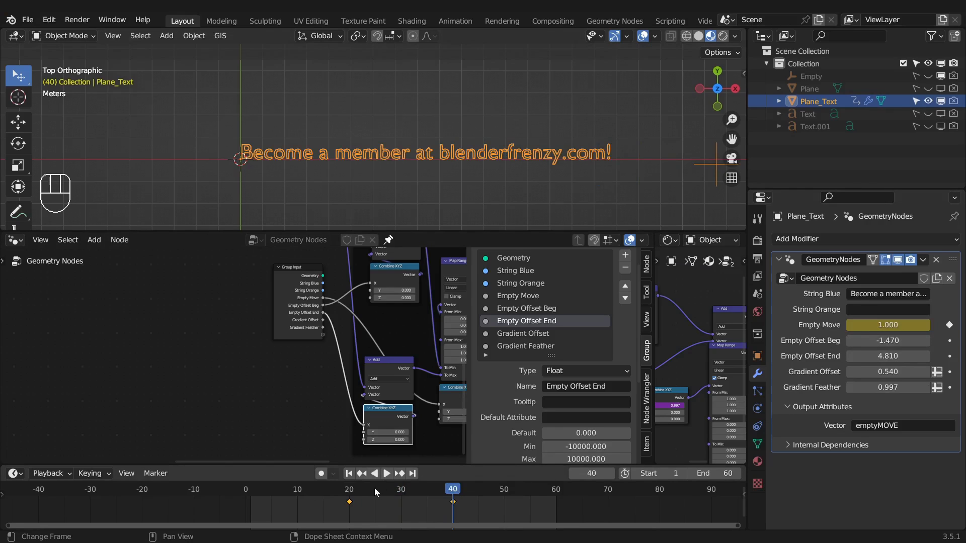
# Play the wipe animation and try Empty Offset Beg at -1.980
pyautogui.moveTo(374, 488); pyautogui.dragTo(339, 489)
pyautogui.press('space')
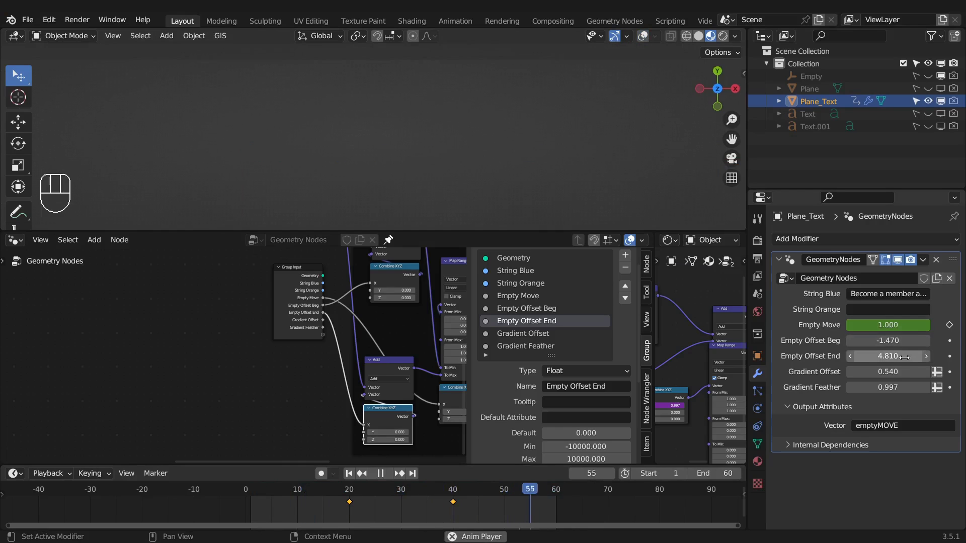
pyautogui.moveTo(881, 340); pyautogui.dragTo(861, 340)
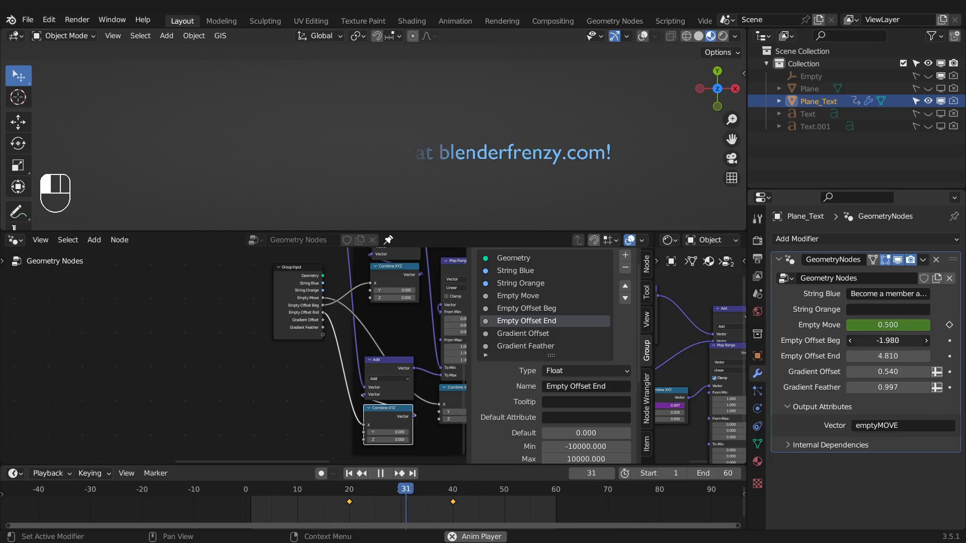
# Reset both Empty Offset Beg and Empty Offset End to 0
pyautogui.doubleClick(901, 339)
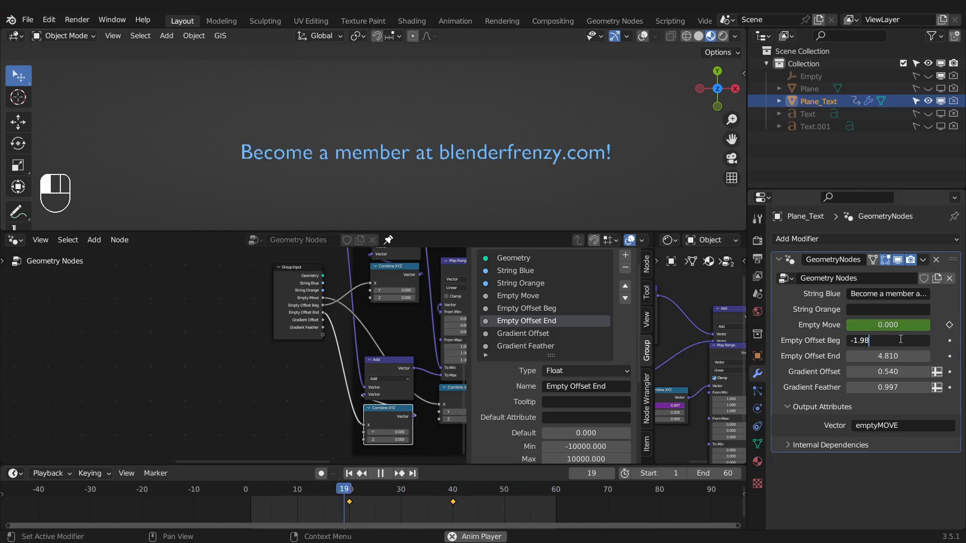
pyautogui.press('BackSpace')
pyautogui.press('BackSpace')
pyautogui.press('BackSpace')
pyautogui.press('BackSpace')
pyautogui.press('BackSpace')
pyautogui.write('0')
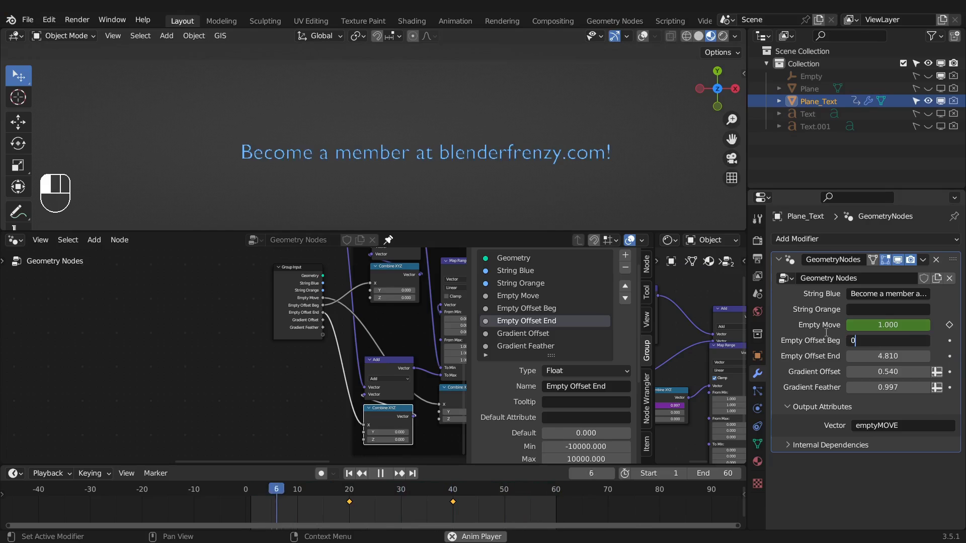
pyautogui.press('Tab')
pyautogui.write('0')
pyautogui.press('Return')
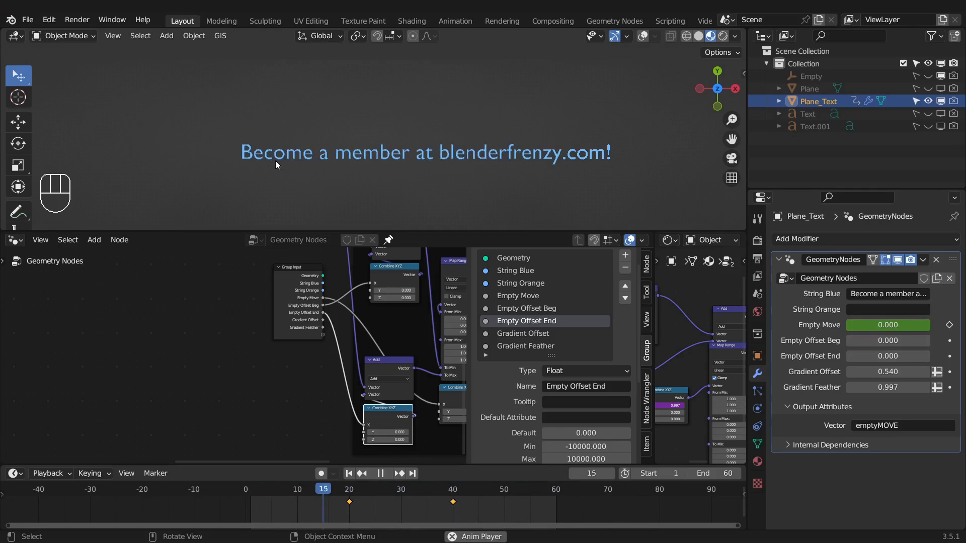
# Stop playback, show the viewport overlays, go to frame 29 and set Gradient Offset to -2.470
pyautogui.press('space')
pyautogui.click(648, 36)
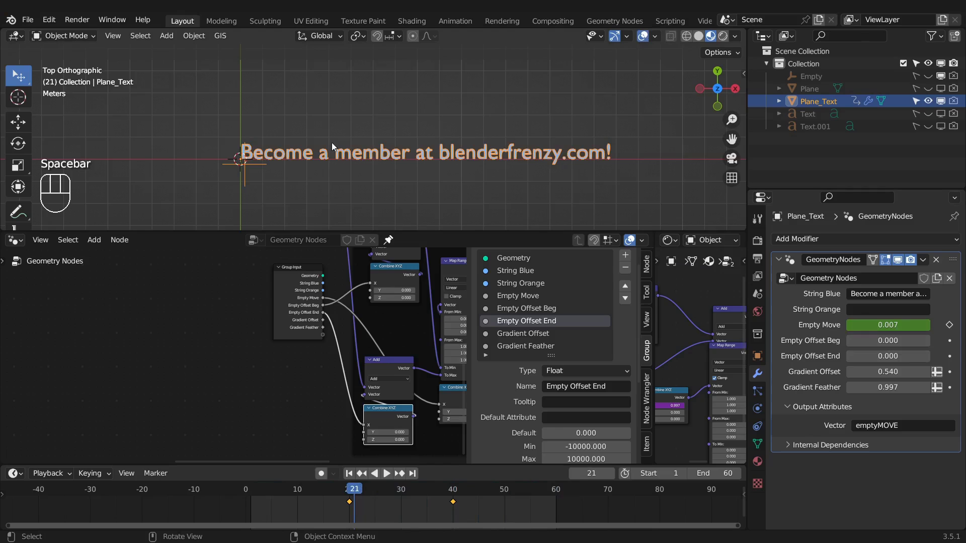
pyautogui.click(370, 492)
pyautogui.moveTo(369, 490); pyautogui.dragTo(395, 492)
pyautogui.scroll(4, 337, 192)
pyautogui.scroll(2, 359, 156)
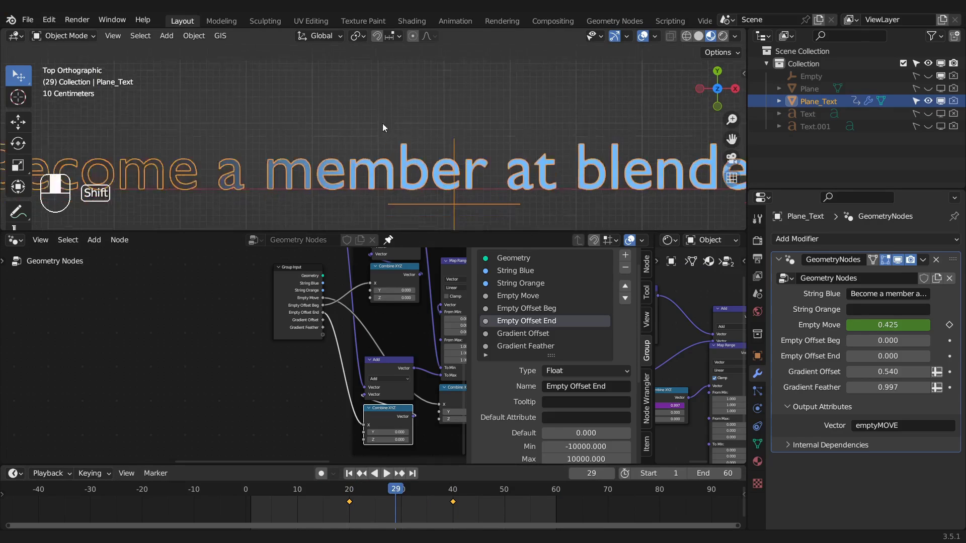
pyautogui.moveTo(876, 371); pyautogui.dragTo(908, 371)
pyautogui.scroll(-5, 486, 147)
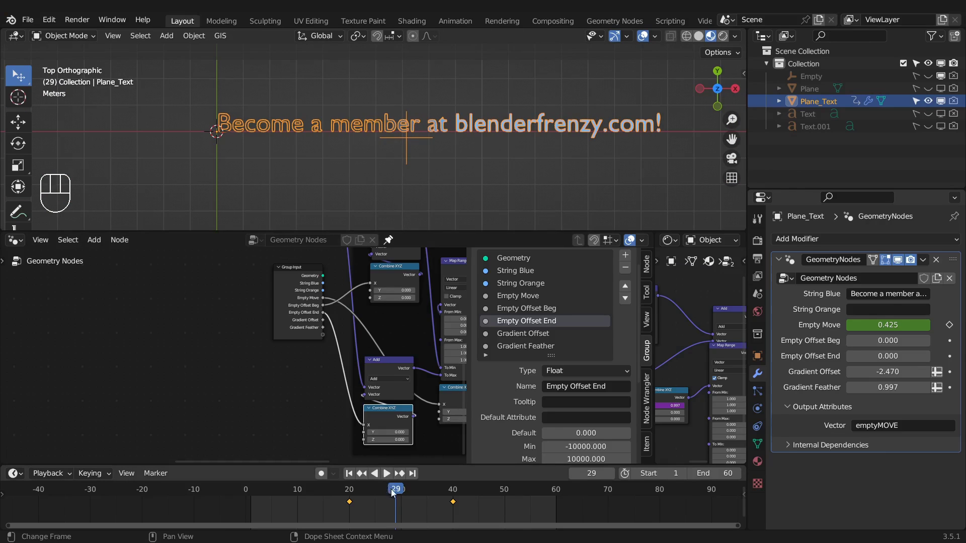
# Jump to the keyframe at frame 20 and set Empty Offset Beg to -2.100
pyautogui.press('Down')
pyautogui.scroll(3, 172, 133)
pyautogui.keyDown('shift'); pyautogui.moveTo(173, 138); pyautogui.dragTo(280, 157, button='middle'); pyautogui.keyUp('shift')
pyautogui.scroll(-3, 256, 157)
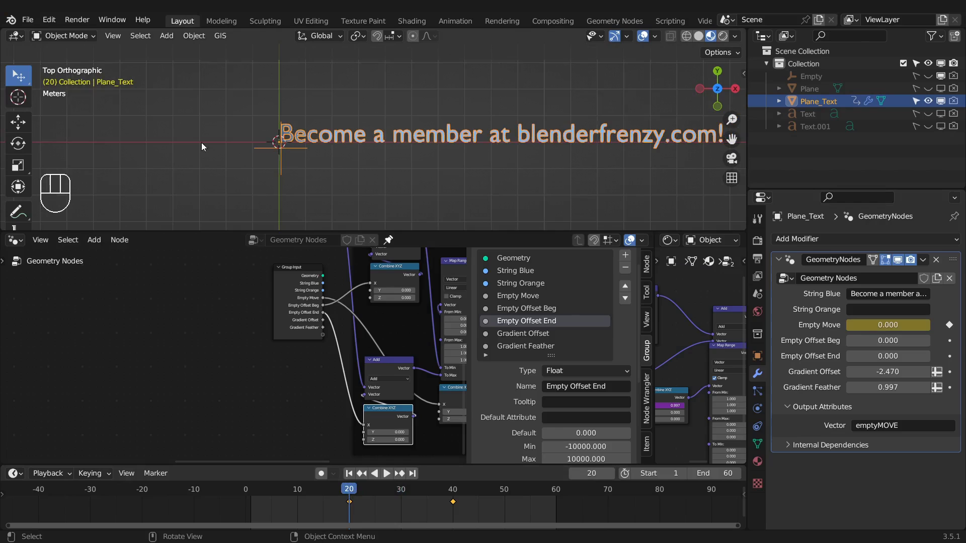
pyautogui.moveTo(888, 341); pyautogui.dragTo(869, 341)
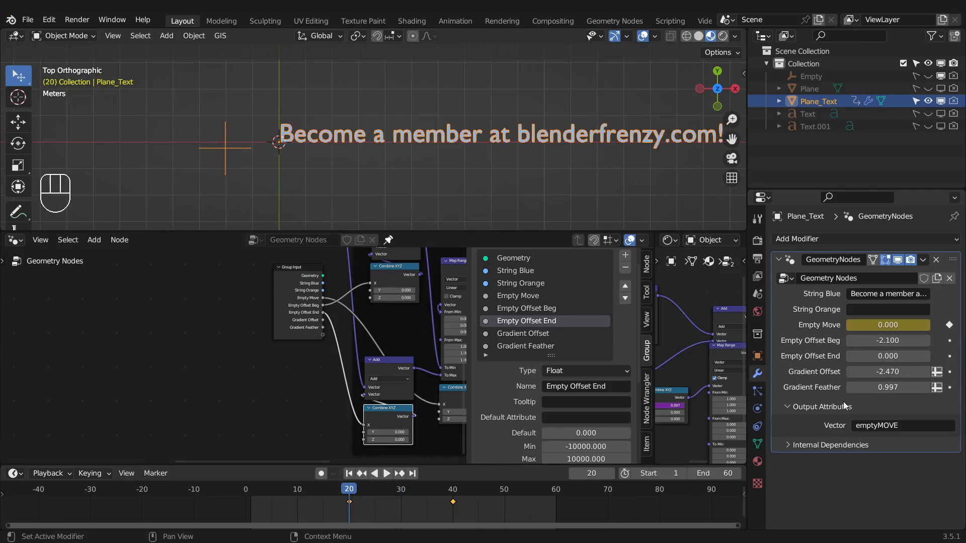
# At frame 40 with overlays hidden, set Empty Offset End to 1.580 and play the animation
pyautogui.moveTo(350, 489); pyautogui.dragTo(452, 490)
pyautogui.keyDown('shift'); pyautogui.moveTo(641, 180); pyautogui.dragTo(499, 177, button='middle'); pyautogui.keyUp('shift')
pyautogui.scroll(2, 548, 146)
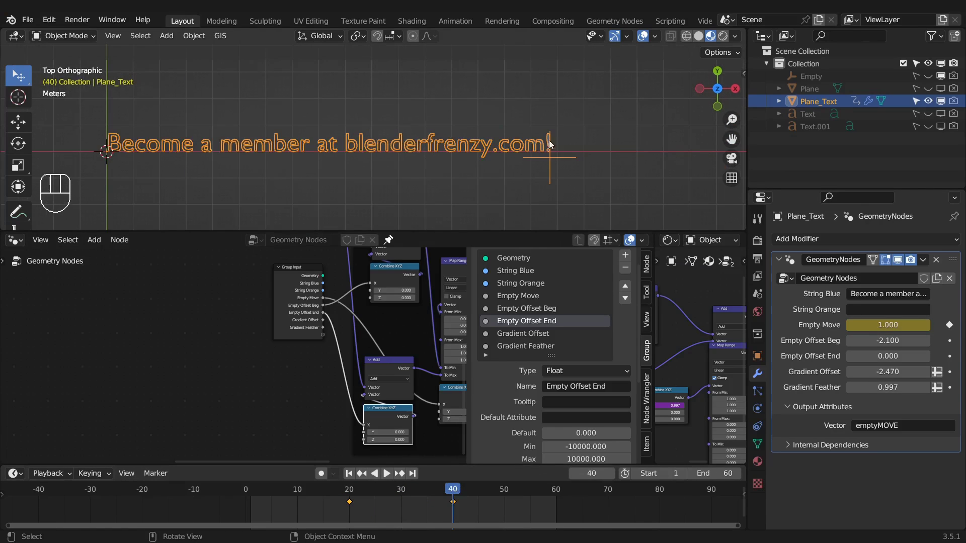
pyautogui.click(643, 36)
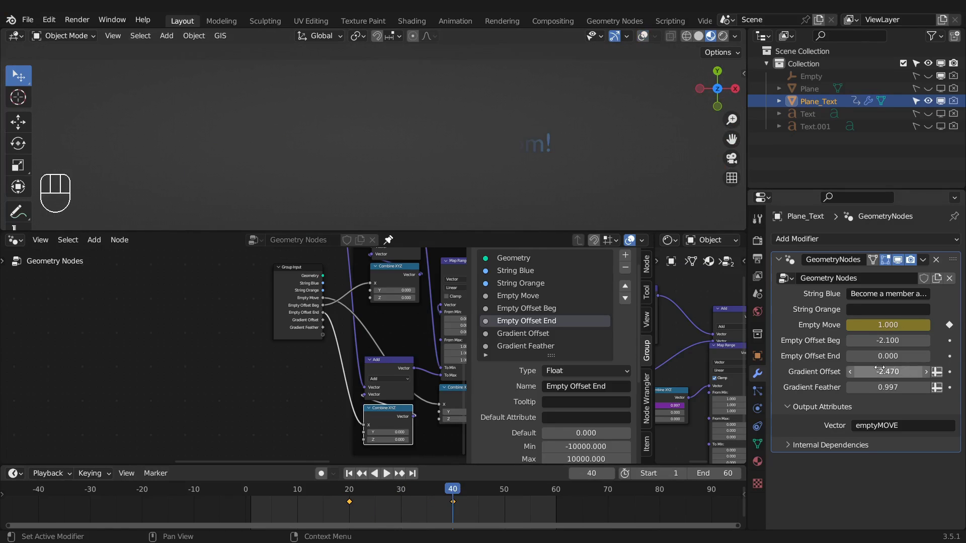
pyautogui.moveTo(888, 356); pyautogui.dragTo(905, 356)
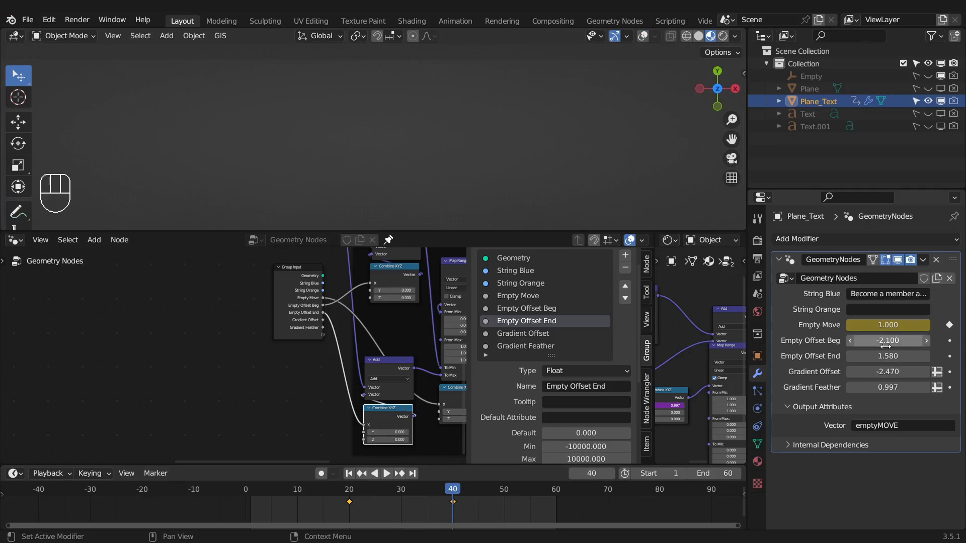
pyautogui.press('space')
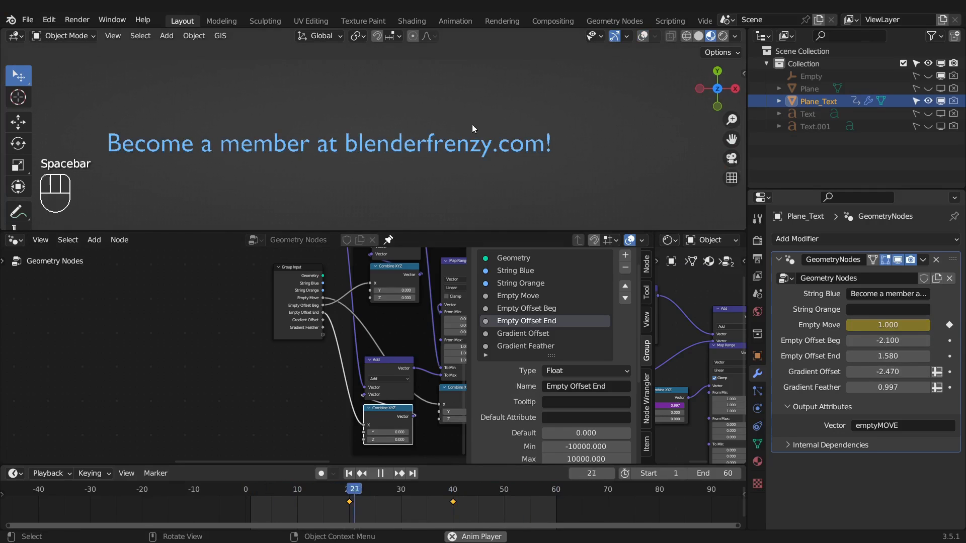
# Change the String Blue text to "Geo" and briefly show the overlays to check the empty's travel
pyautogui.click(886, 296)
pyautogui.press('Return')
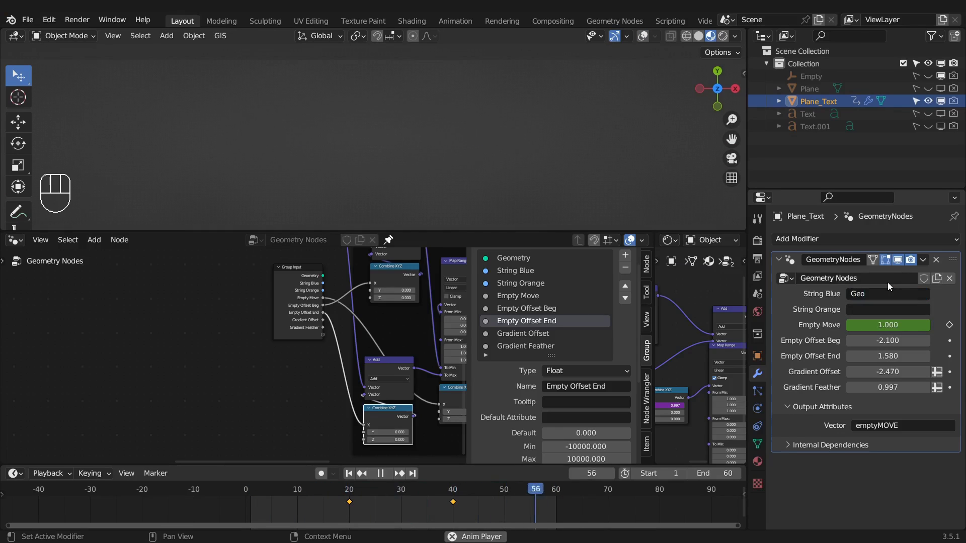
pyautogui.scroll(3, 349, 144)
pyautogui.keyDown('shift'); pyautogui.moveTo(352, 146); pyautogui.dragTo(508, 149, button='middle'); pyautogui.keyUp('shift')
pyautogui.click(644, 36)
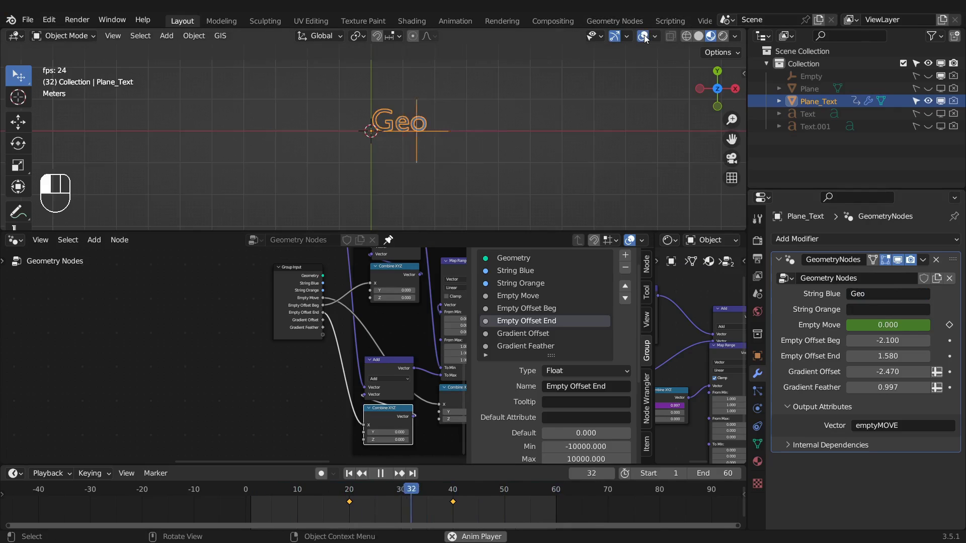
pyautogui.click(644, 35)
# Extend the String Blue text to "Geo Nodes", watch the wipe and stop playback
pyautogui.click(880, 294)
pyautogui.click(880, 295)
pyautogui.write('Nodes')
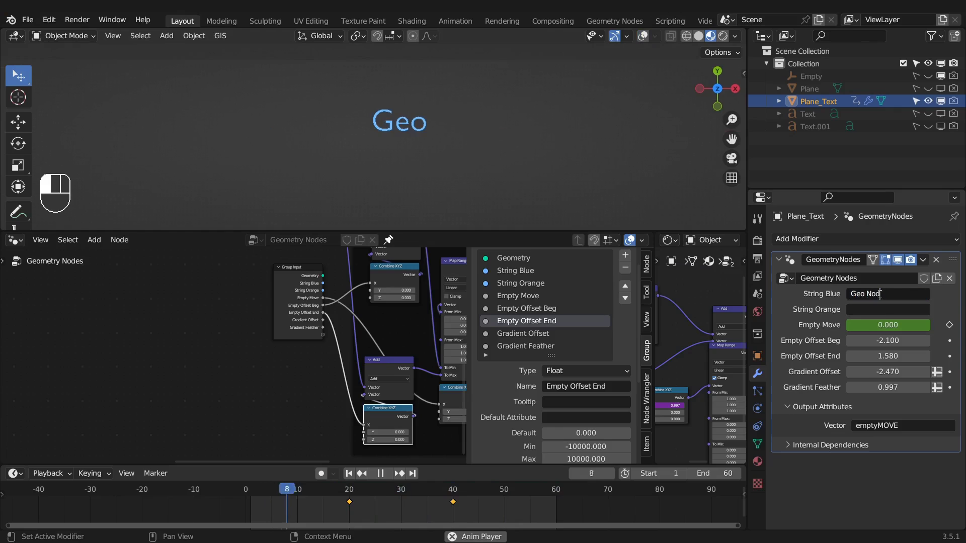
pyautogui.press('Return')
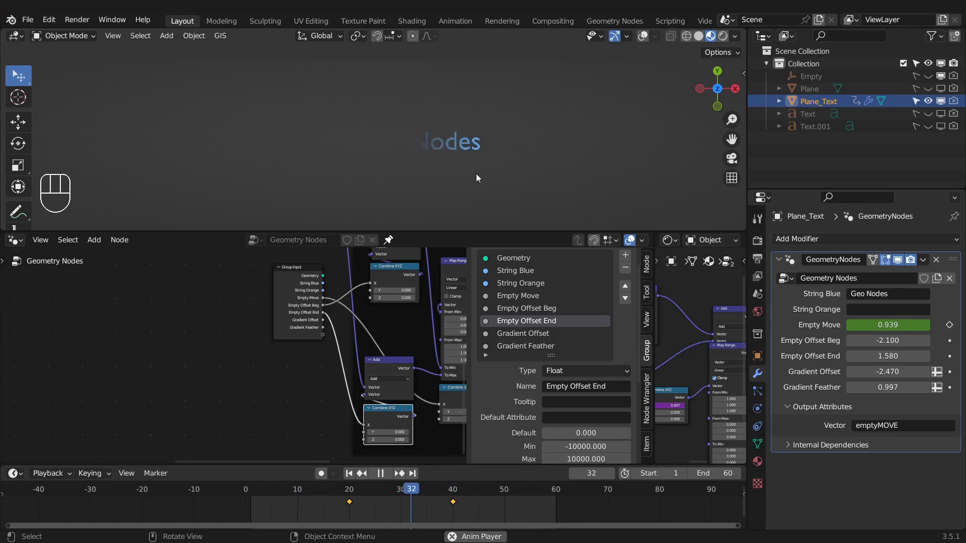
pyautogui.press('space')
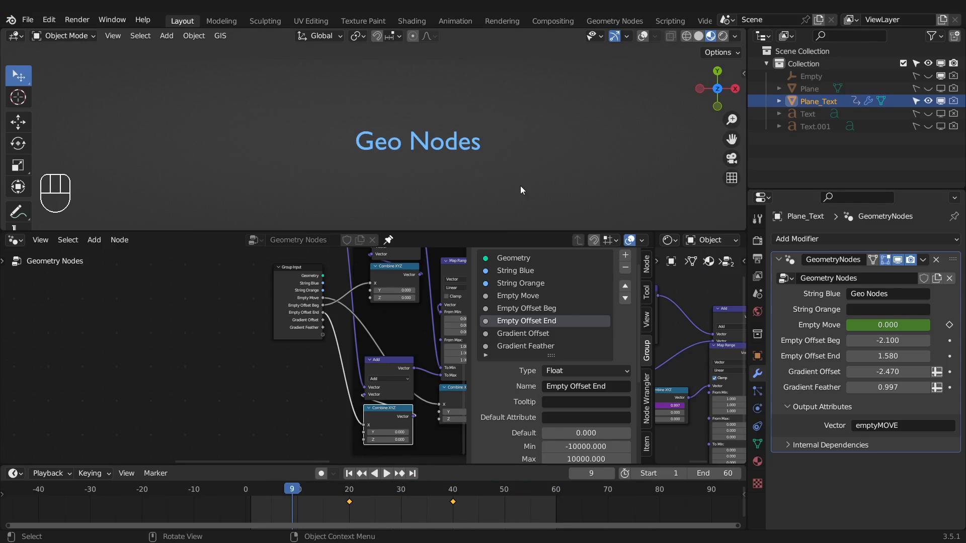
# Move the Orange Text frame to just below the Blue Text frame in the geometry node tree
pyautogui.scroll(-8, 408, 332)
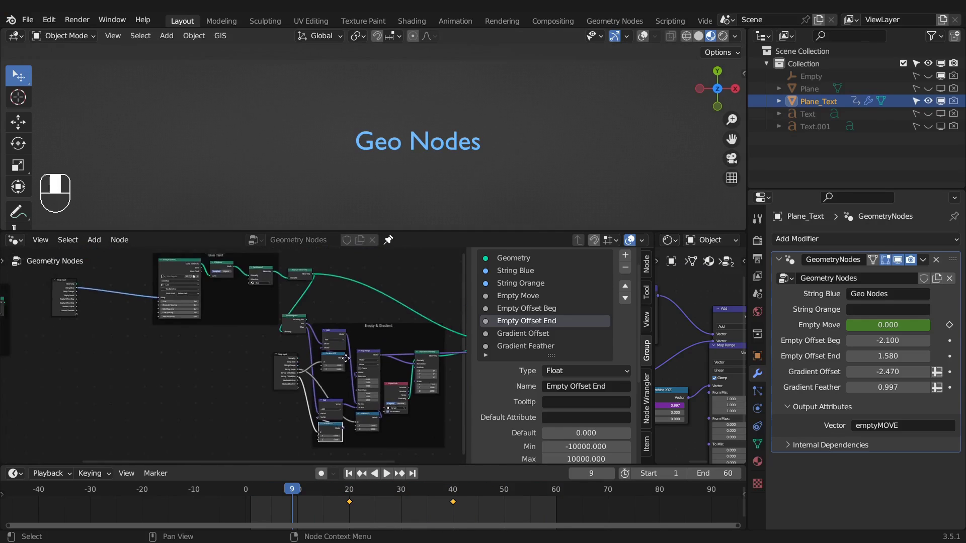
pyautogui.moveTo(287, 353); pyautogui.dragTo(376, 379, button='middle')
pyautogui.moveTo(157, 345); pyautogui.dragTo(216, 337, button='middle')
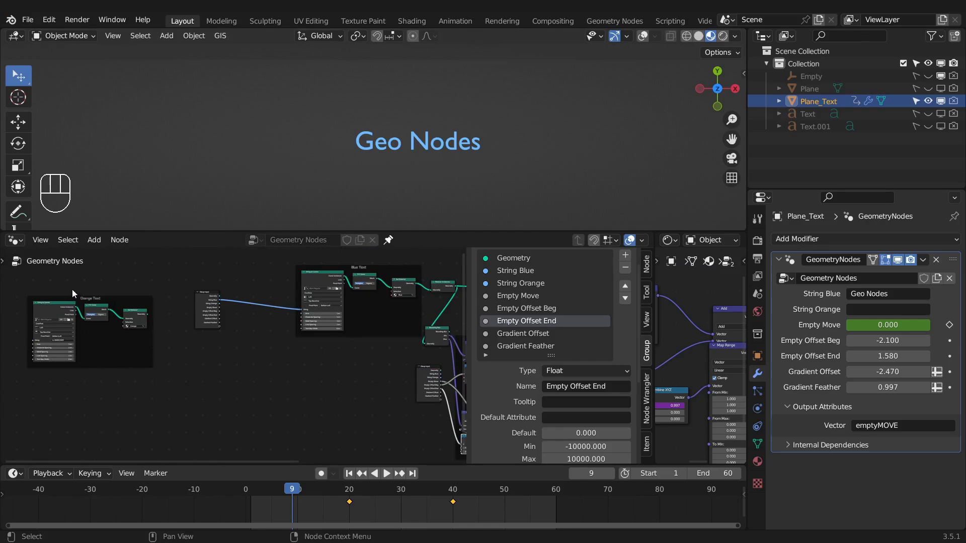
pyautogui.moveTo(89, 298); pyautogui.dragTo(346, 346)
# Reposition the Empty & Gradient frame together with its Group Input and Bounding Box nodes
pyautogui.moveTo(412, 349); pyautogui.dragTo(239, 331, button='middle')
pyautogui.scroll(3, 253, 332)
pyautogui.scroll(-3, 254, 332)
pyautogui.moveTo(201, 309); pyautogui.dragTo(423, 431)
pyautogui.press('g')
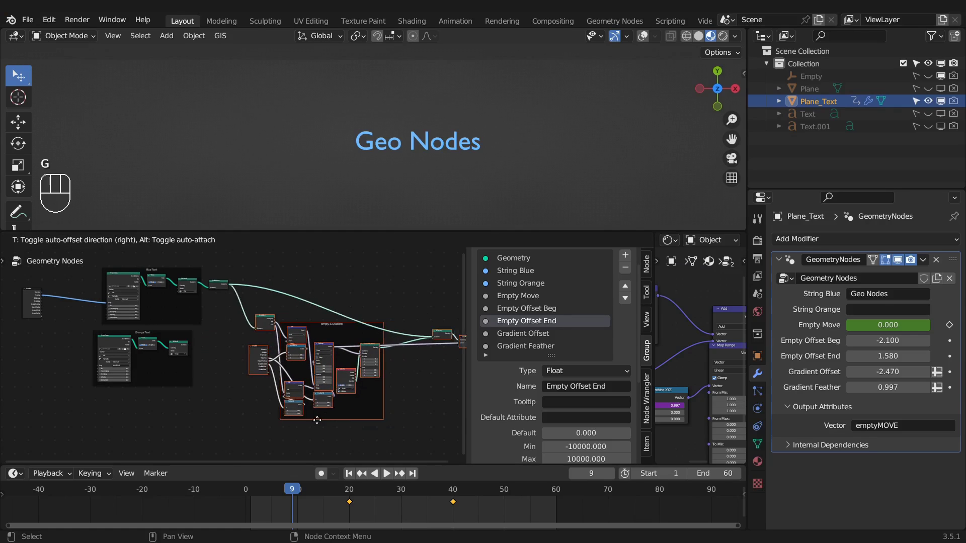
pyautogui.click(317, 415)
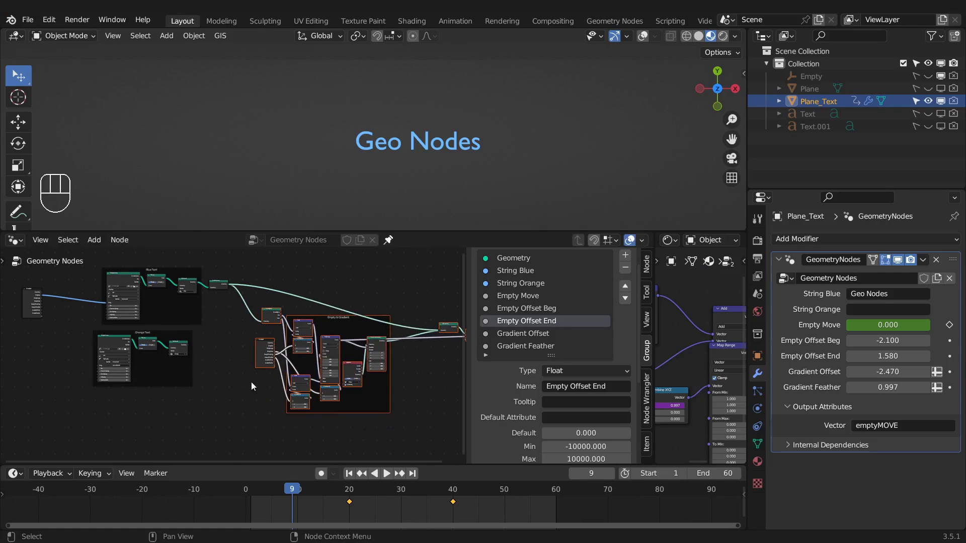
# Shift the Realize Instances node away from the Blue Text frame and align the Orange Text frame under it
pyautogui.scroll(5, 267, 394)
pyautogui.moveTo(299, 291); pyautogui.dragTo(347, 298)
pyautogui.moveTo(306, 349); pyautogui.dragTo(313, 320, button='middle')
pyautogui.moveTo(220, 361); pyautogui.dragTo(235, 359)
pyautogui.moveTo(267, 292); pyautogui.dragTo(262, 319, button='middle')
# Insert a Join Geometry node between the blue Set Material and Realize Instances, and link the orange Set Material into it
pyautogui.moveTo(262, 290); pyautogui.dragTo(300, 275)
pyautogui.click(334, 294)
pyautogui.click(315, 306)
pyautogui.moveTo(302, 296); pyautogui.dragTo(317, 314)
pyautogui.moveTo(262, 405); pyautogui.dragTo(286, 379)
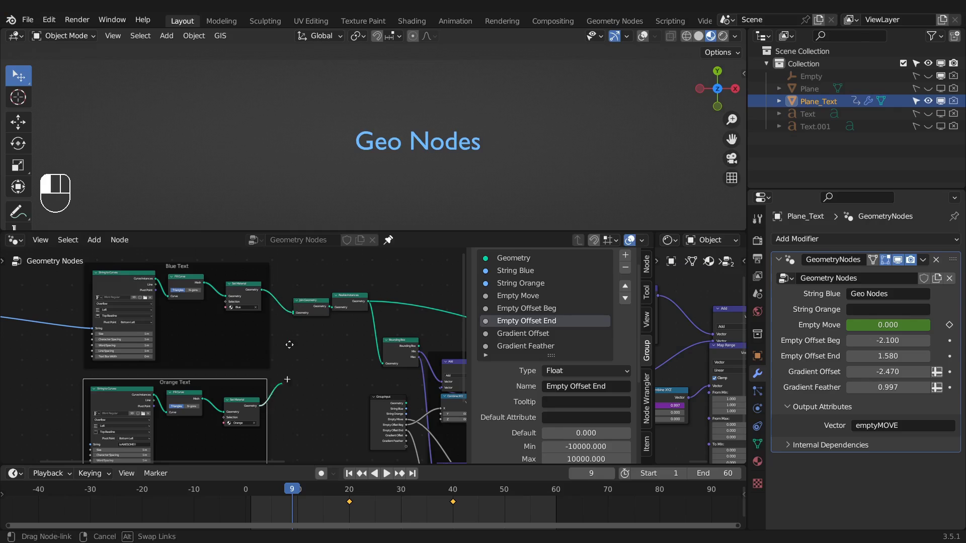
pyautogui.moveTo(292, 315); pyautogui.dragTo(293, 313)
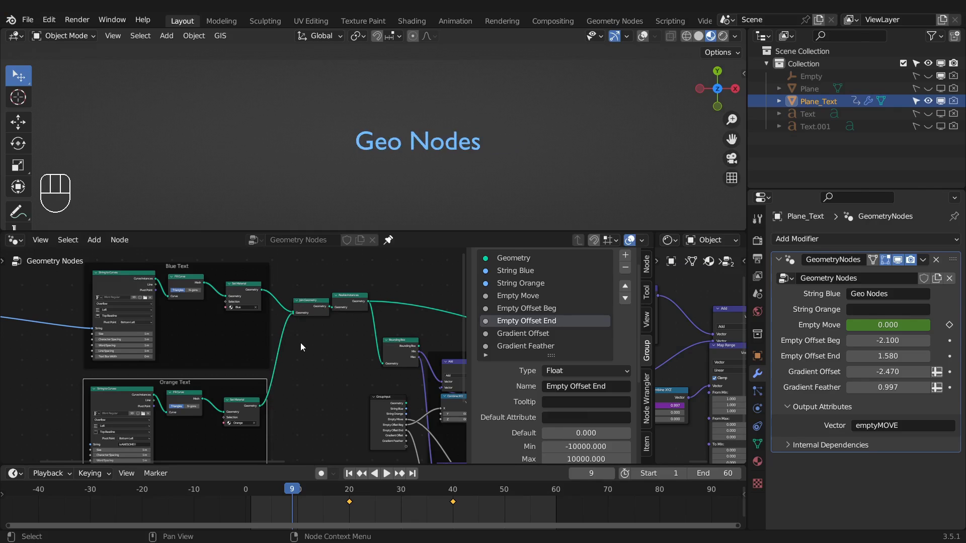
# Preview the two-colour wipe, then connect the String Orange group input to the String socket of the orange String to Curves node
pyautogui.press('space')
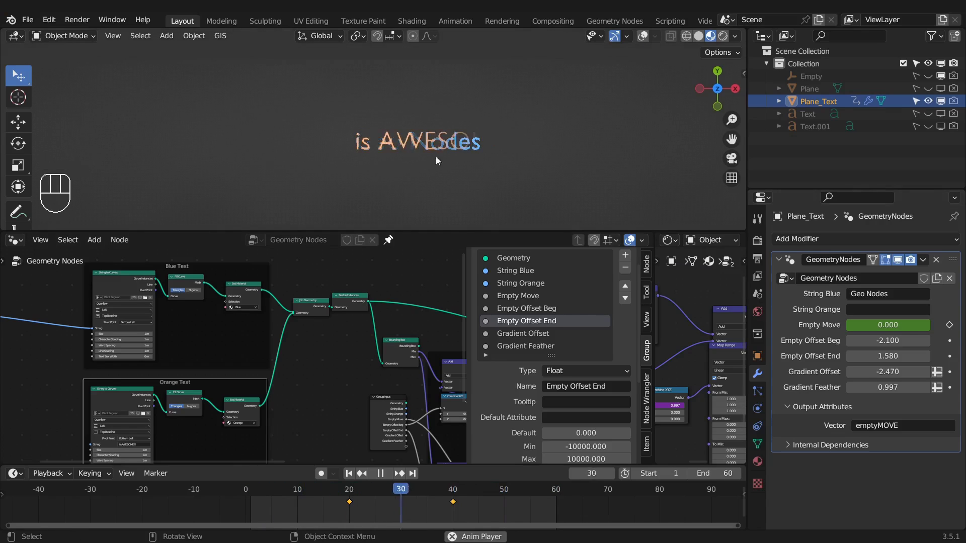
pyautogui.press('space')
pyautogui.moveTo(118, 379); pyautogui.dragTo(286, 331, button='middle')
pyautogui.scroll(3, 291, 390)
pyautogui.moveTo(139, 312); pyautogui.dragTo(187, 375, button='middle')
pyautogui.moveTo(118, 308); pyautogui.dragTo(296, 392)
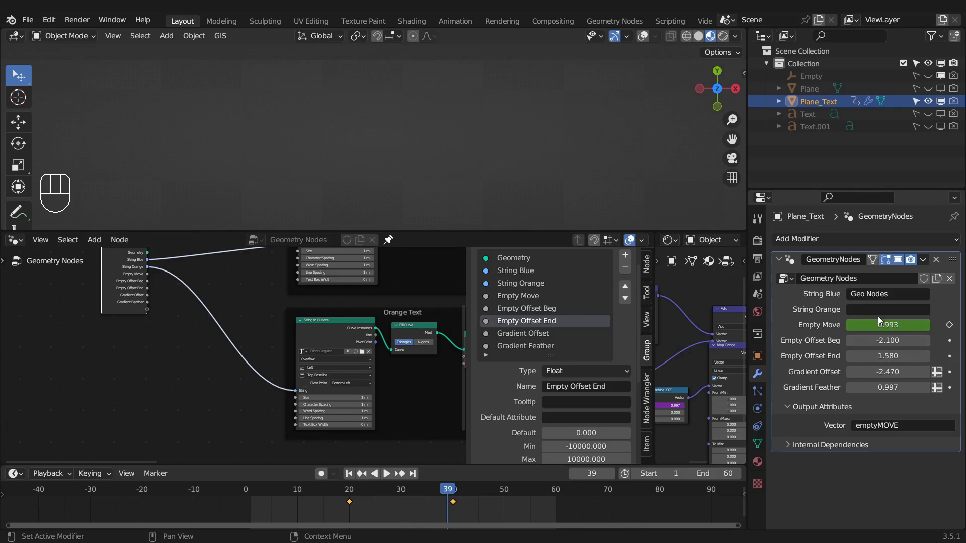
# Set the String Orange text to "is totally rad!" and play the animation
pyautogui.press('space')
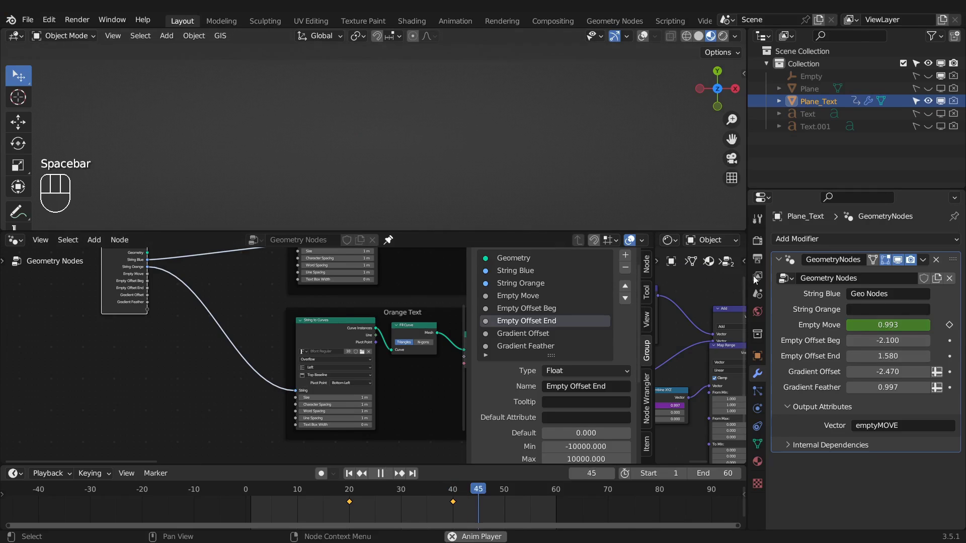
pyautogui.press('space')
pyautogui.click(878, 309)
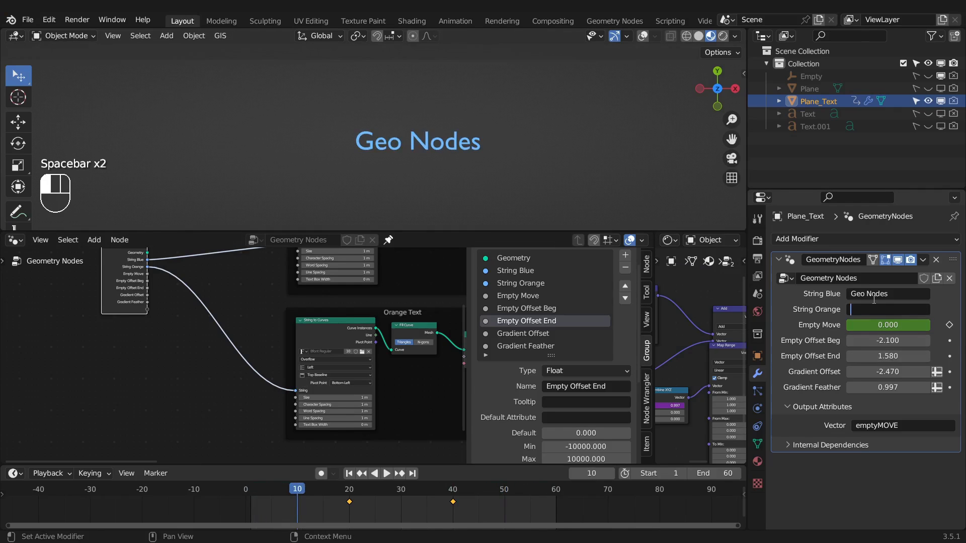
pyautogui.write('is totally rad!')
pyautogui.press('Return')
pyautogui.press('space')
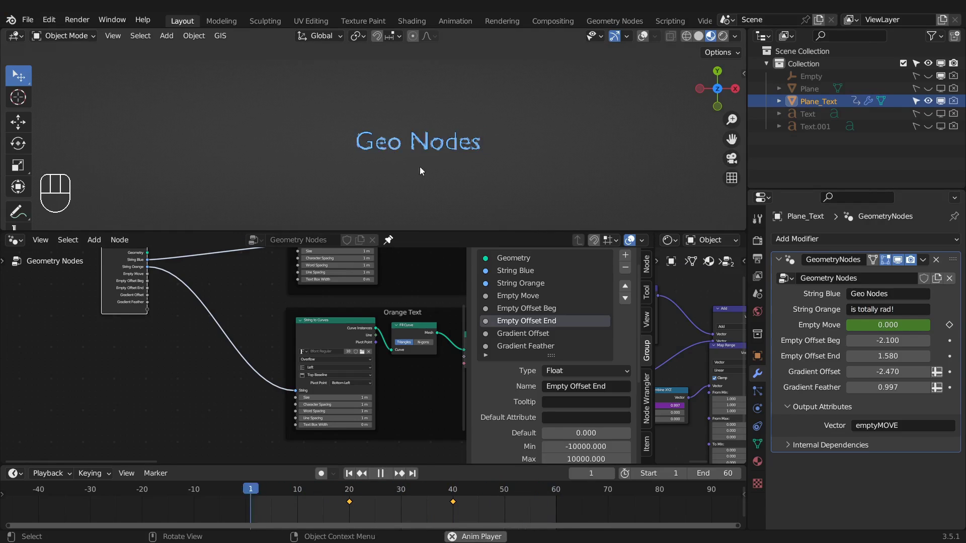
# Widen the shader editor area to show more of the Transparency node group
pyautogui.moveTo(655, 353); pyautogui.dragTo(290, 346)
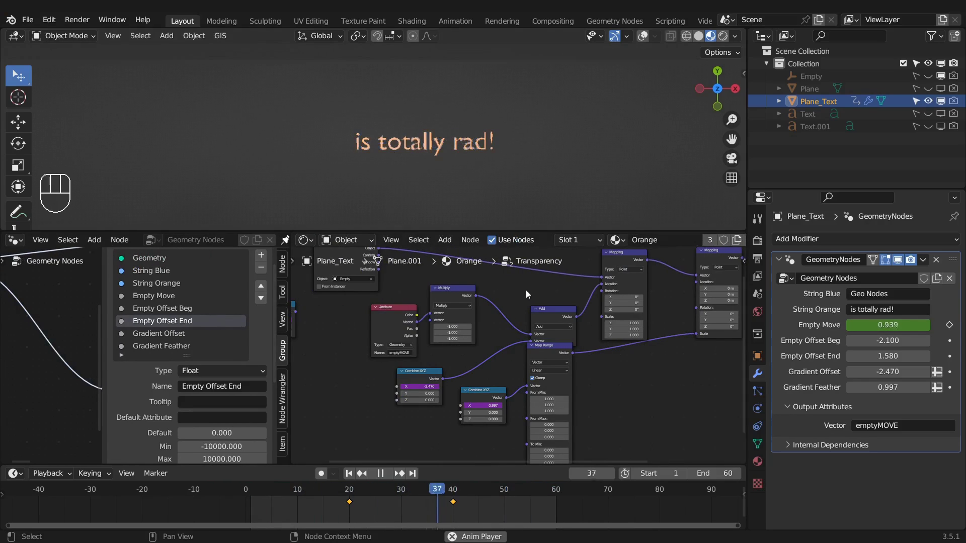
# Exit the Transparency group to the Orange material's top level, shift the Transparency node slightly upward and stop the animation
pyautogui.scroll(-4, 523, 291)
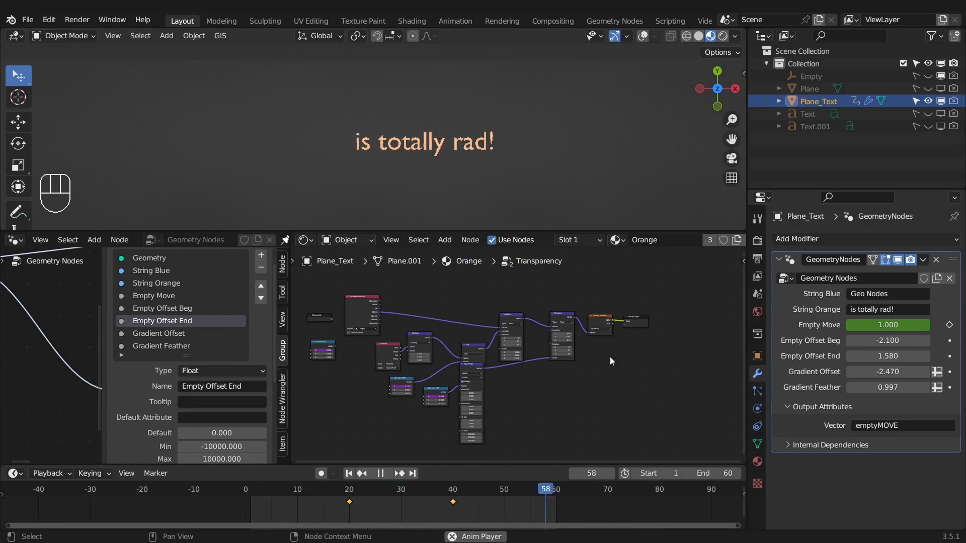
pyautogui.press('Tab')
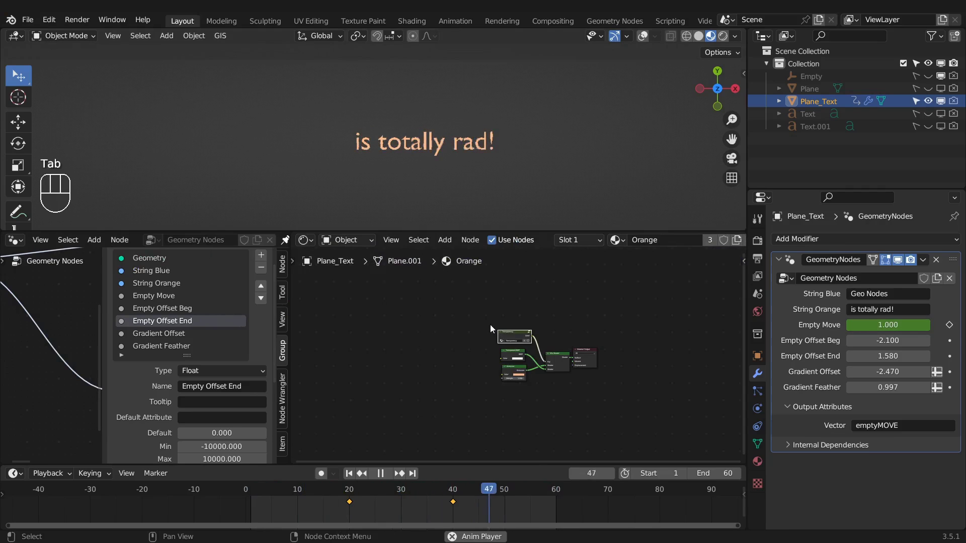
pyautogui.moveTo(506, 317); pyautogui.dragTo(509, 318)
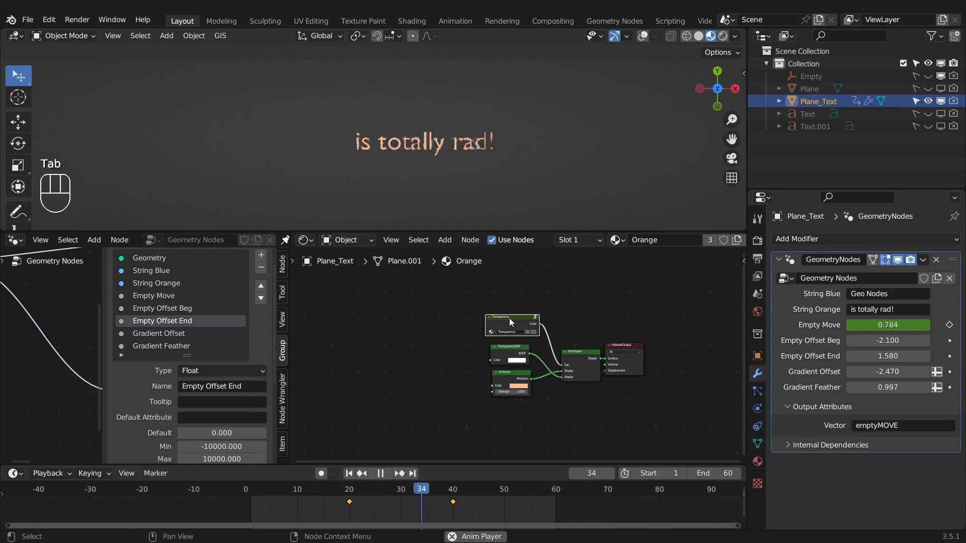
pyautogui.moveTo(510, 318); pyautogui.dragTo(510, 314)
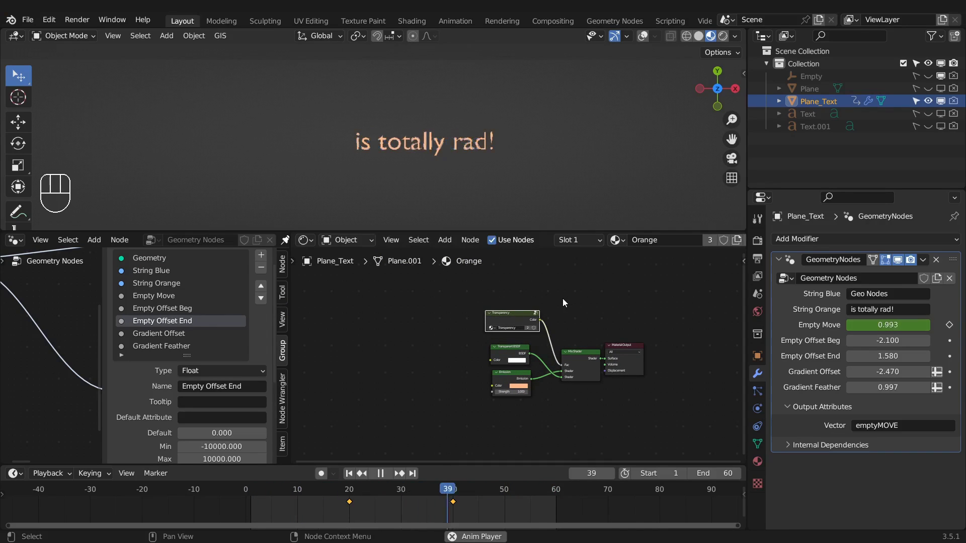
pyautogui.press('space')
pyautogui.moveTo(499, 317); pyautogui.dragTo(456, 317, button='middle')
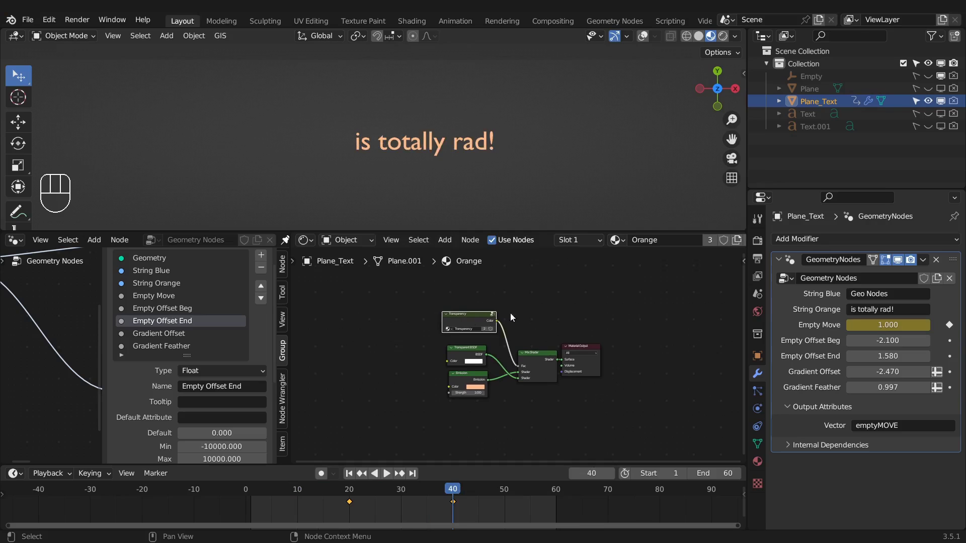
# Compare the Blue and Orange material node trees, examining how Transparent BSDF and Emission feed each Mix Shader
pyautogui.click(615, 241)
pyautogui.click(621, 265)
pyautogui.click(617, 242)
pyautogui.click(635, 260)
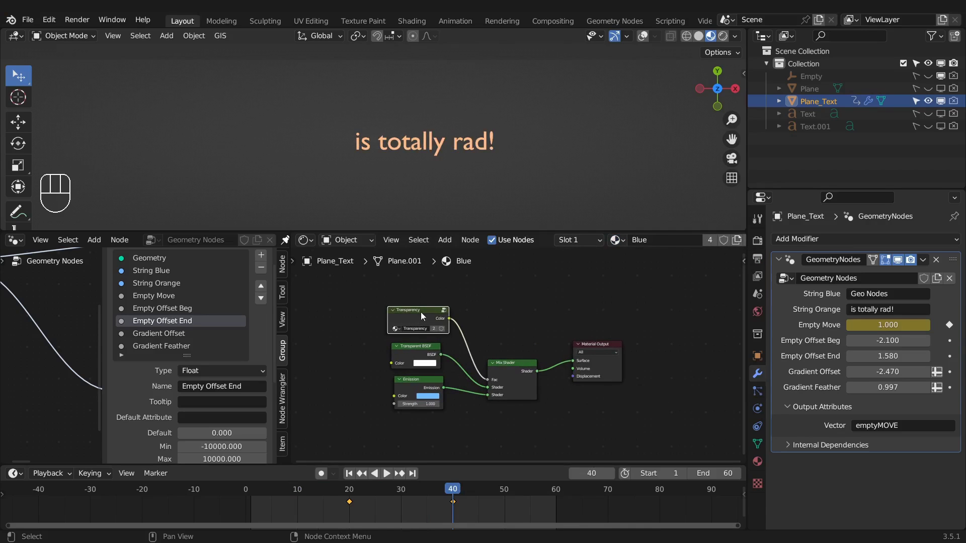
pyautogui.click(598, 241)
pyautogui.click(629, 240)
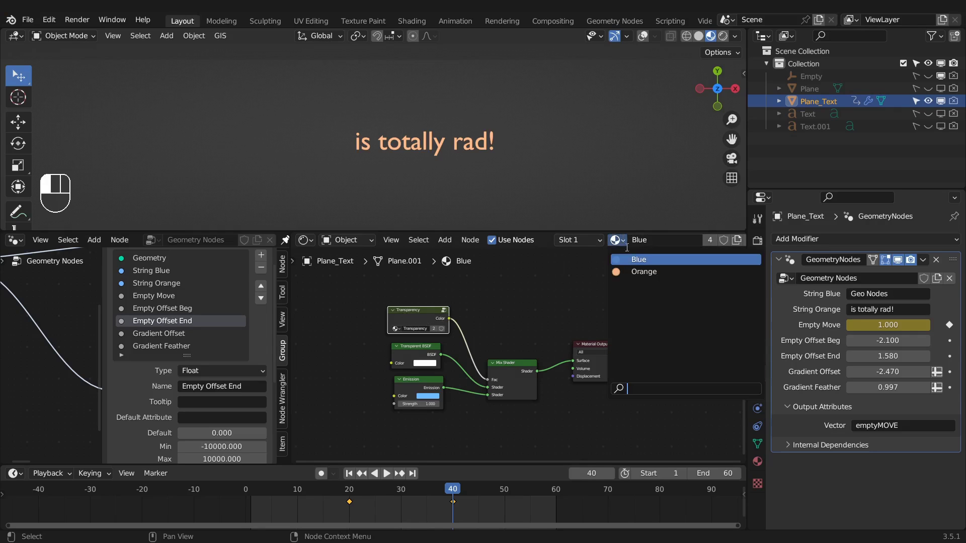
pyautogui.click(646, 273)
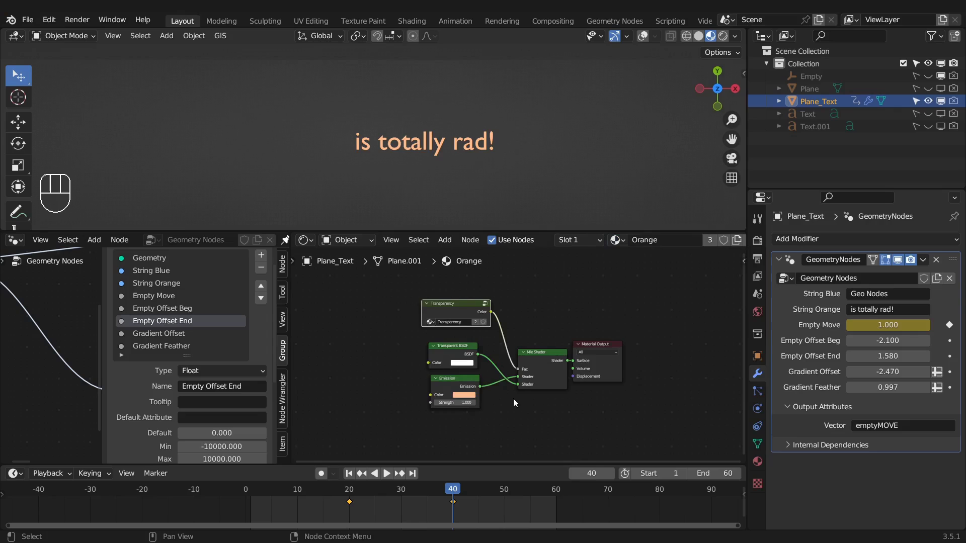
pyautogui.scroll(2, 514, 399)
pyautogui.moveTo(427, 343); pyautogui.dragTo(427, 346)
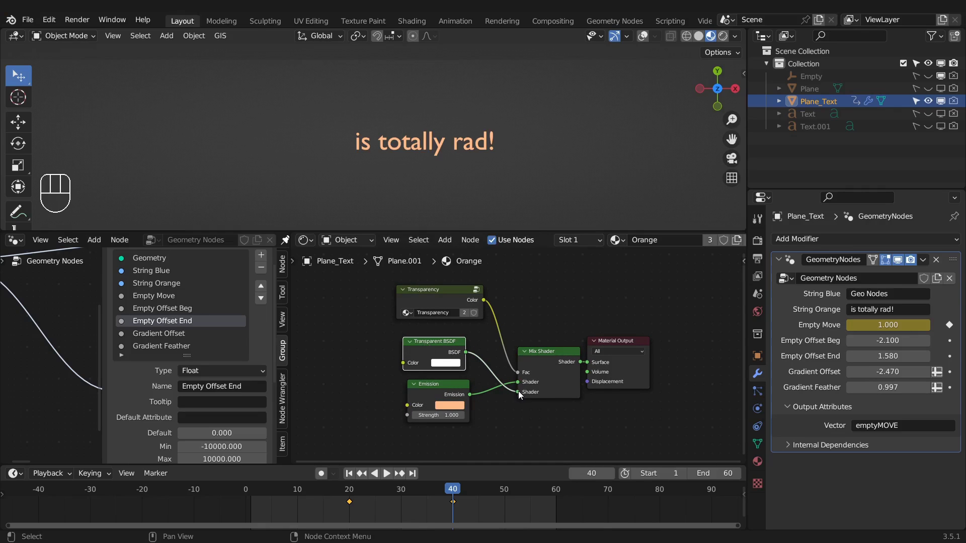
pyautogui.click(624, 242)
pyautogui.click(624, 262)
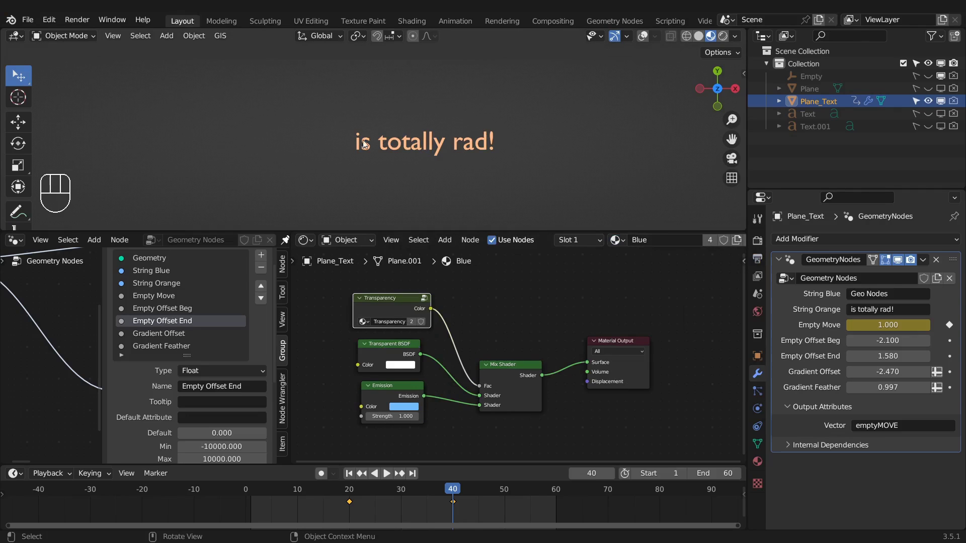
# Move the playhead to frame 28 and widen the geometry node editor to show the text and Empty & Gradient frames
pyautogui.moveTo(452, 492); pyautogui.dragTo(390, 493)
pyautogui.moveTo(289, 331); pyautogui.dragTo(663, 332)
pyautogui.moveTo(369, 298); pyautogui.dragTo(291, 328, button='middle')
pyautogui.scroll(-2, 388, 394)
pyautogui.moveTo(377, 391); pyautogui.dragTo(284, 361, button='middle')
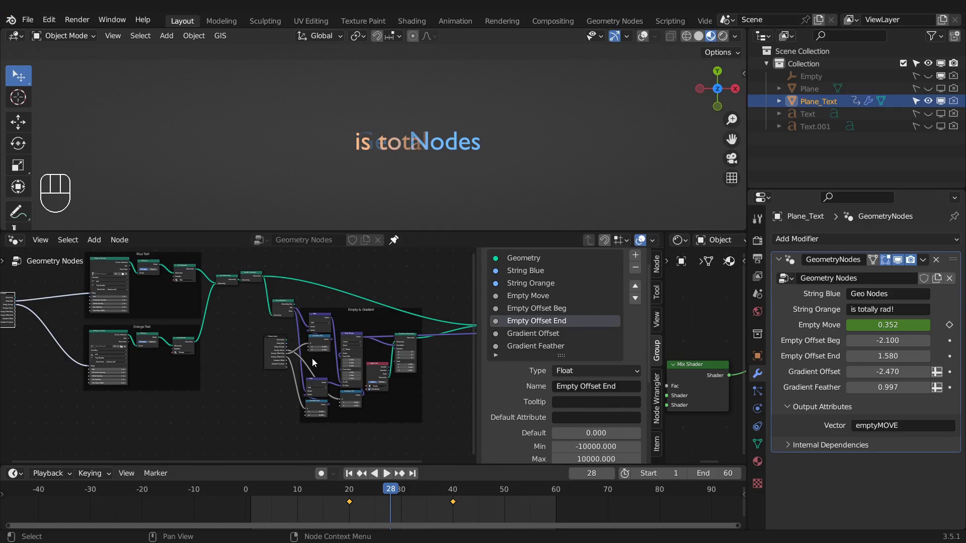
# Enlarge the 3D viewport down to the timeline for a large view of the two-colour text
pyautogui.moveTo(424, 232); pyautogui.dragTo(807, 452)
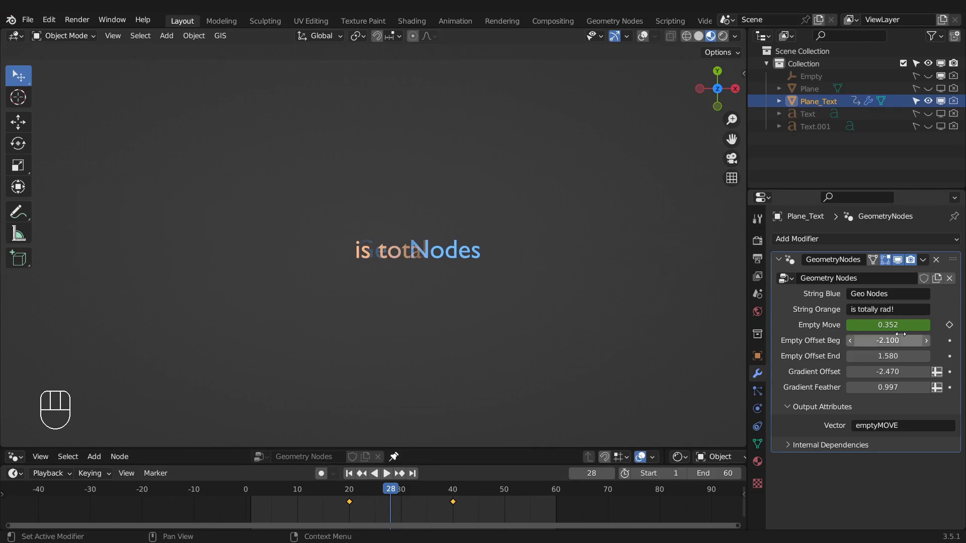
pyautogui.scroll(2, 457, 281)
pyautogui.keyDown('shift'); pyautogui.moveTo(528, 291); pyautogui.dragTo(458, 289, button='middle'); pyautogui.keyUp('shift')
pyautogui.scroll(1, 458, 289)
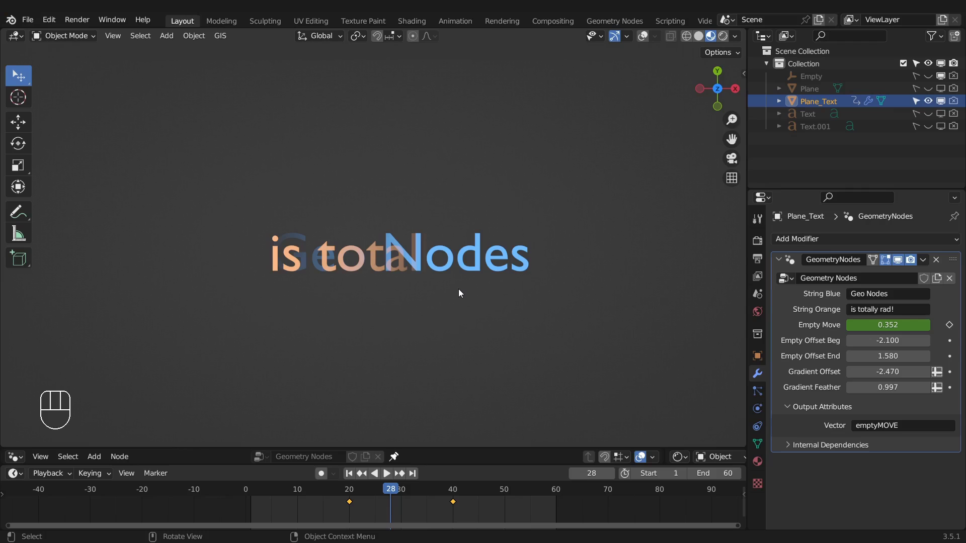
# Set the String Blue text of the GeometryNodes modifier to "Your Title Here!"
pyautogui.click(894, 294)
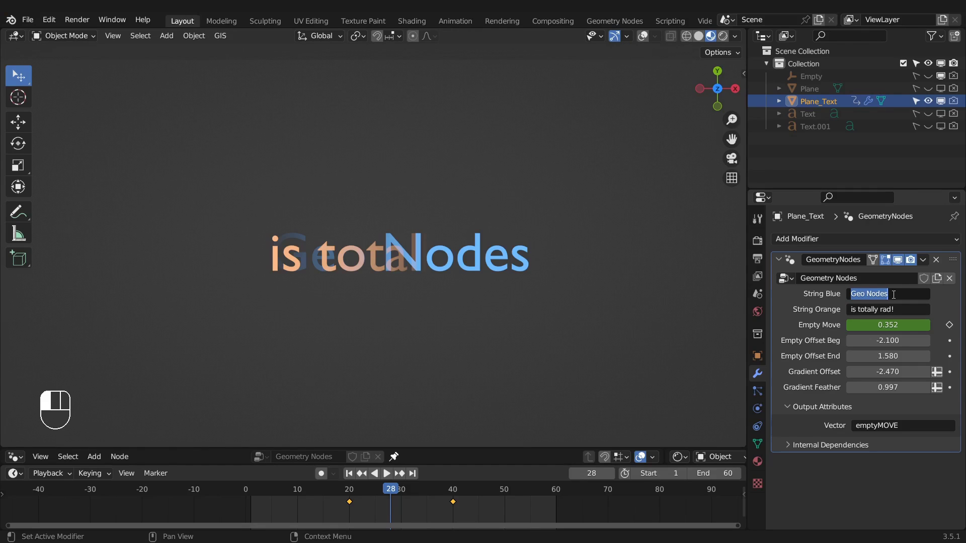
pyautogui.press('BackSpace')
pyautogui.press('BackSpace')
pyautogui.press('BackSpace')
pyautogui.press('BackSpace')
pyautogui.write('Your Titel')
pyautogui.press('BackSpace')
pyautogui.press('BackSpace')
pyautogui.write('le Here!')
pyautogui.press('Tab')
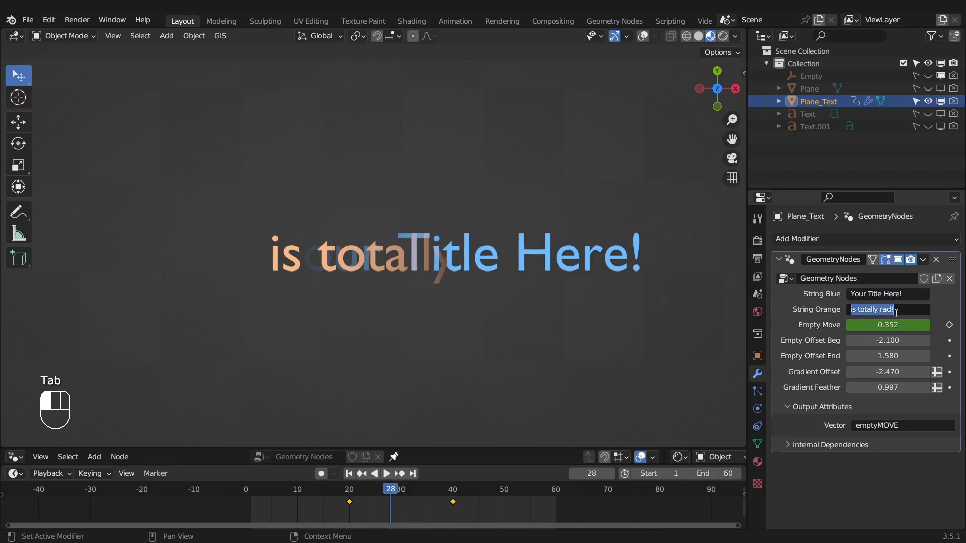
# Set the String Orange text to "your subtitle here" and play the animation
pyautogui.write('your subtitle here')
pyautogui.press('Return')
pyautogui.press('space')
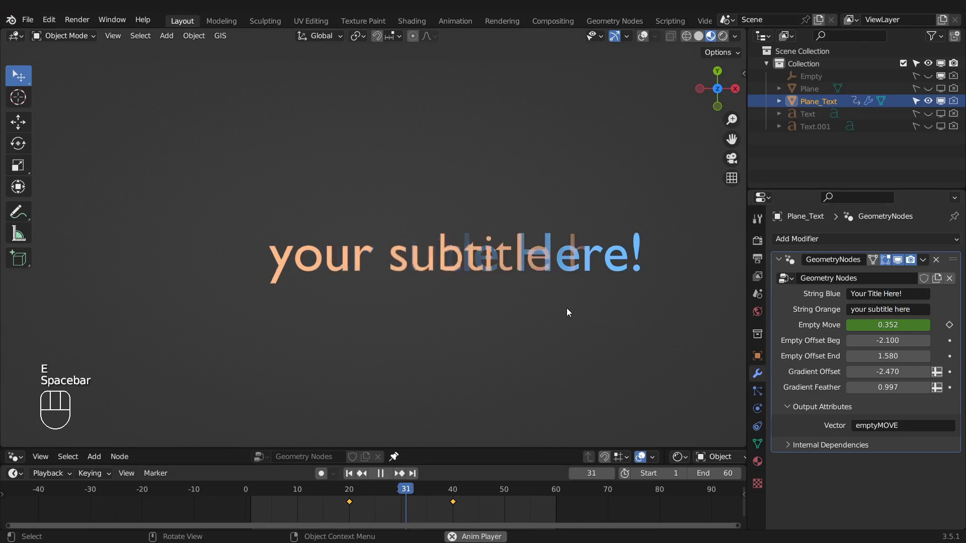